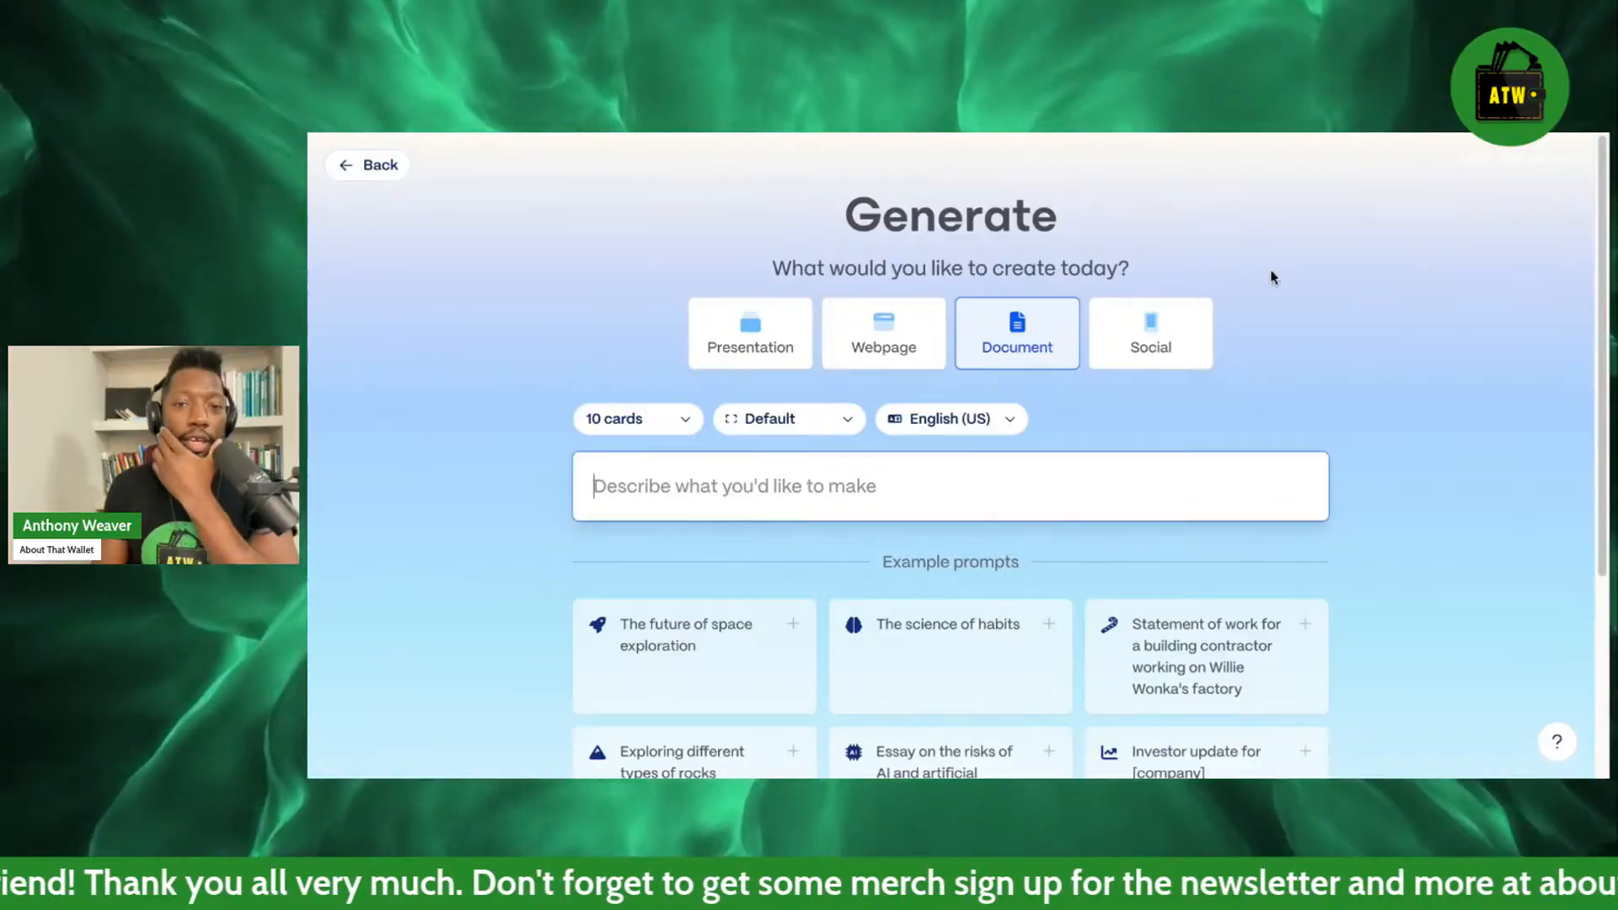
Review the available card-count options for the document, then leave the selection as is.
{"action": "scroll", "coordinate": [1278, 261], "scroll_direction": "down", "scroll_amount": 2}
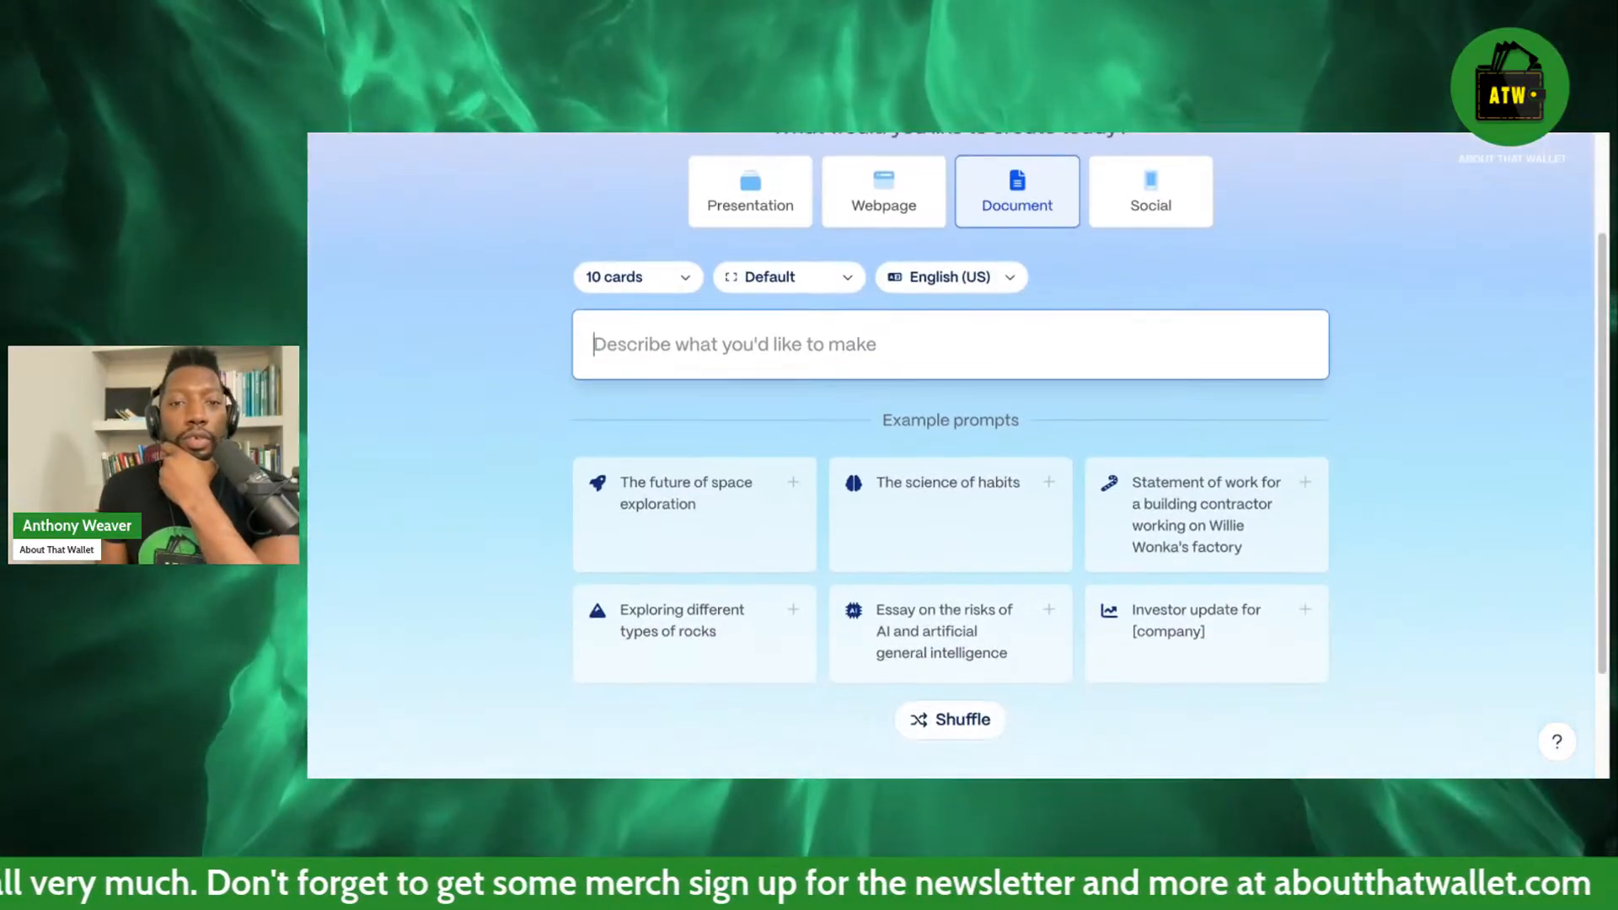
{"action": "left_click", "coordinate": [609, 277]}
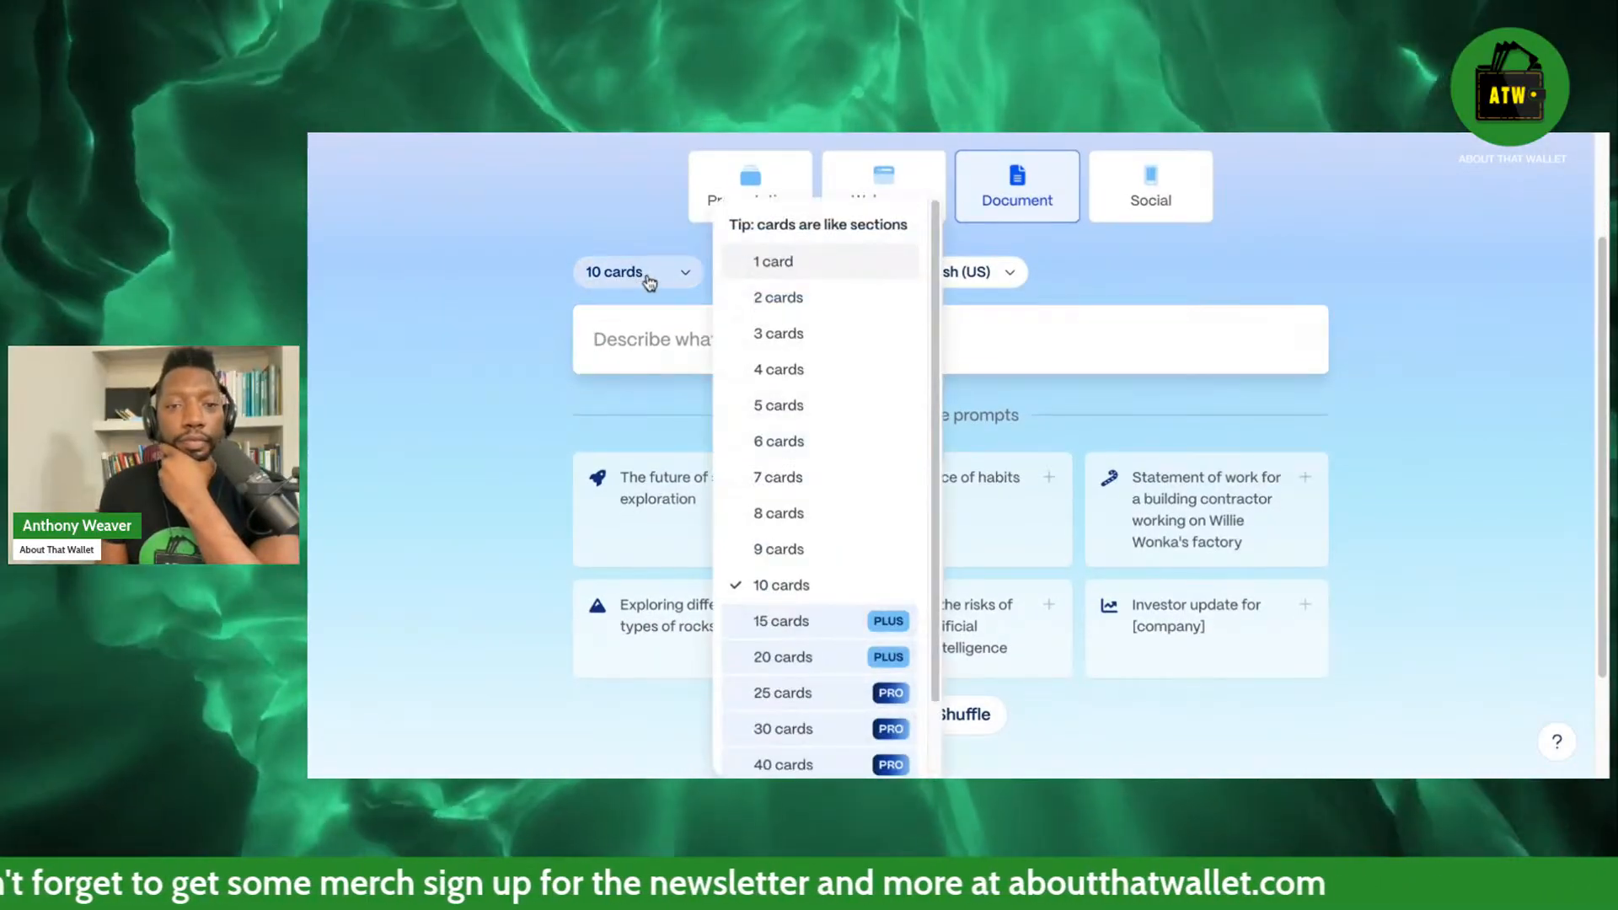
{"action": "scroll", "coordinate": [838, 514], "scroll_direction": "up", "scroll_amount": 2}
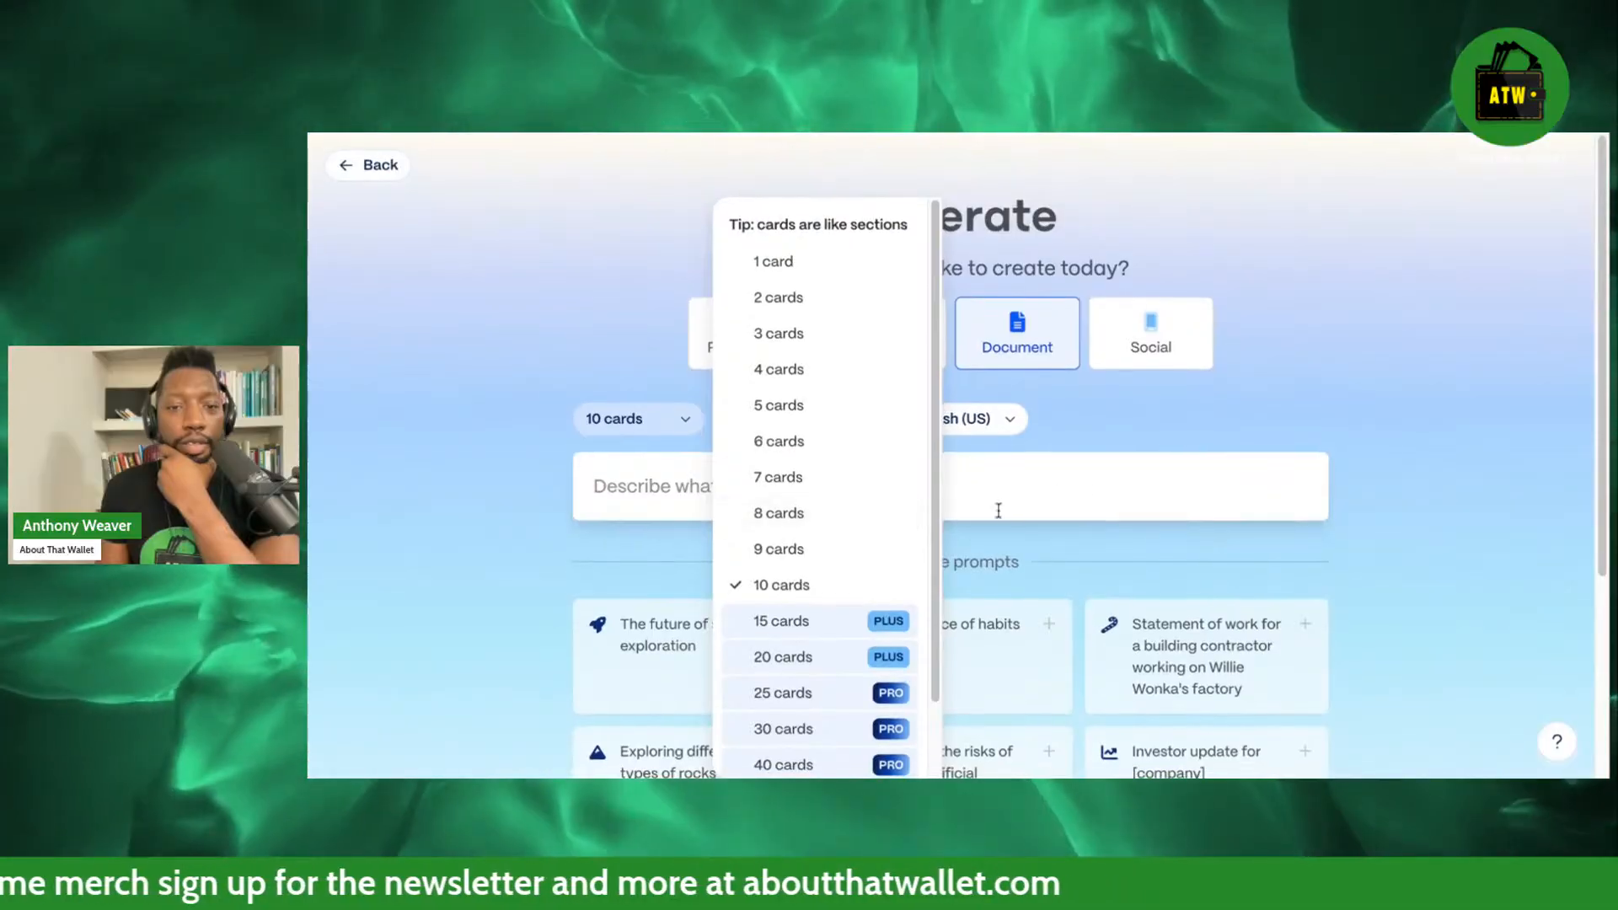
{"action": "scroll", "coordinate": [897, 527], "scroll_direction": "down", "scroll_amount": 1}
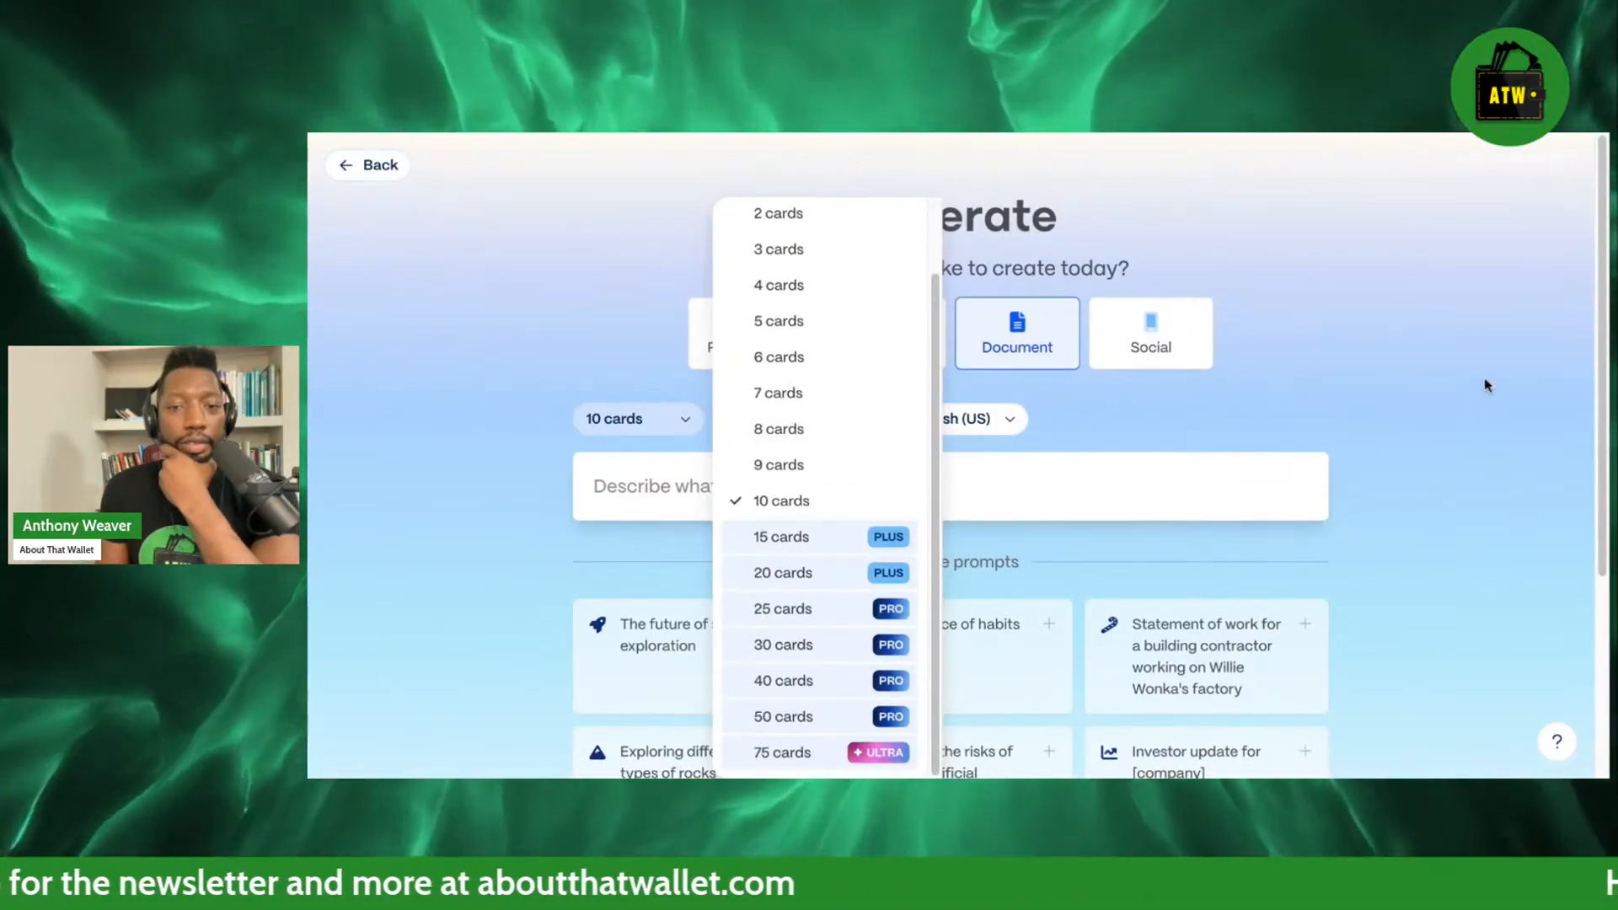
{"action": "left_click", "coordinate": [1484, 383]}
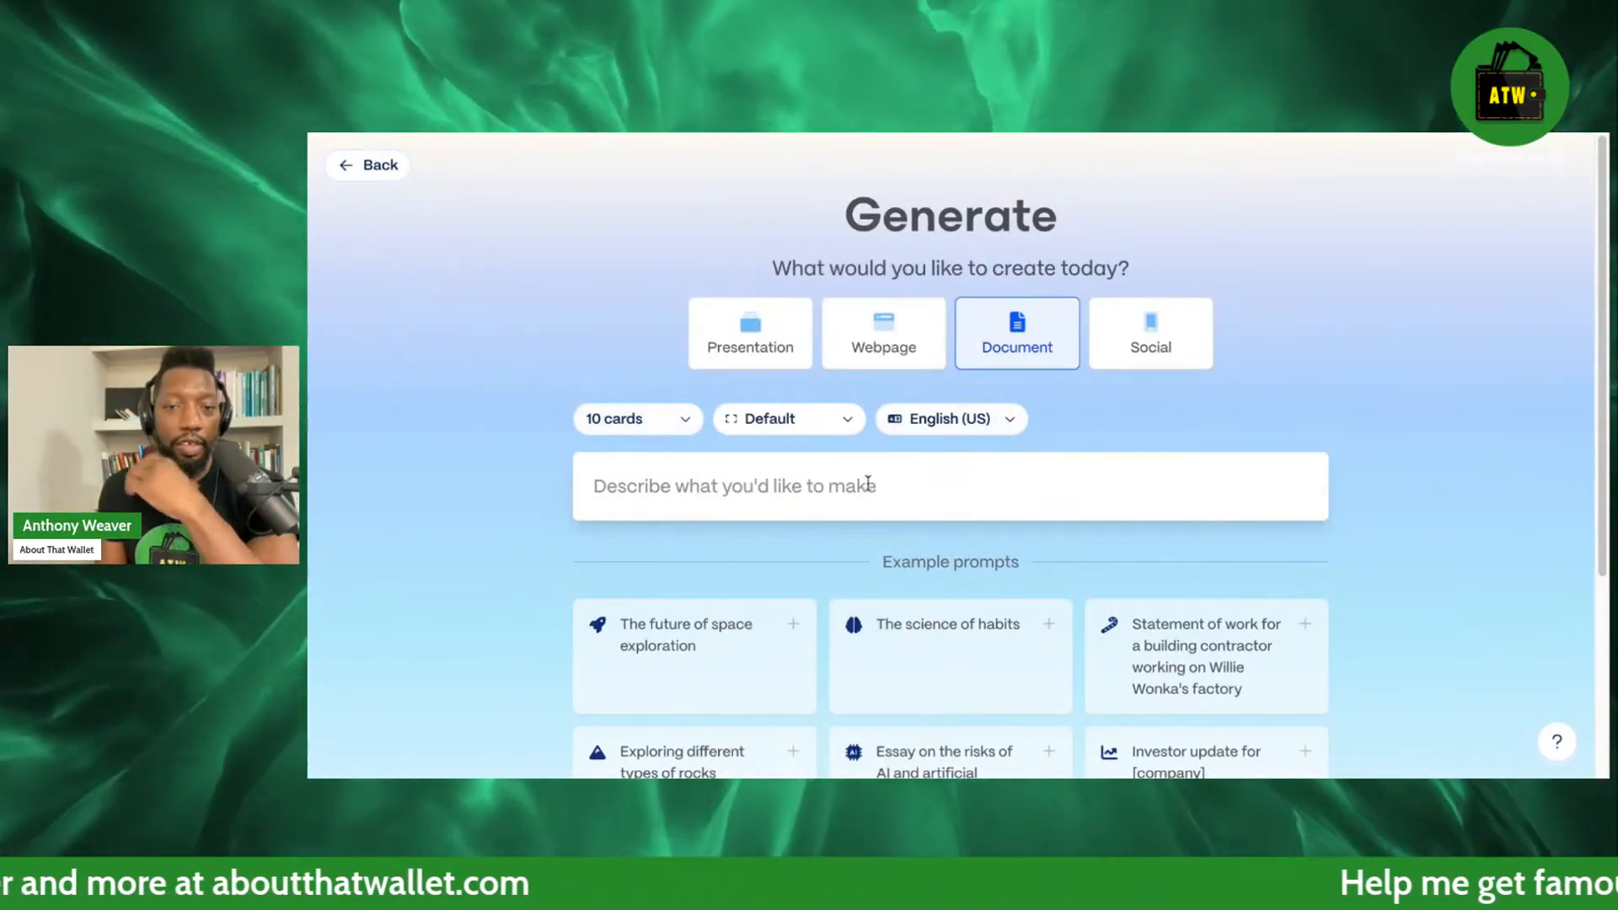
Enter the prompt "create me a monthly online magazine." and return to the prompt page after submitting it.
{"action": "left_click", "coordinate": [859, 486]}
{"action": "scroll", "coordinate": [1481, 392], "scroll_direction": "down", "scroll_amount": 4}
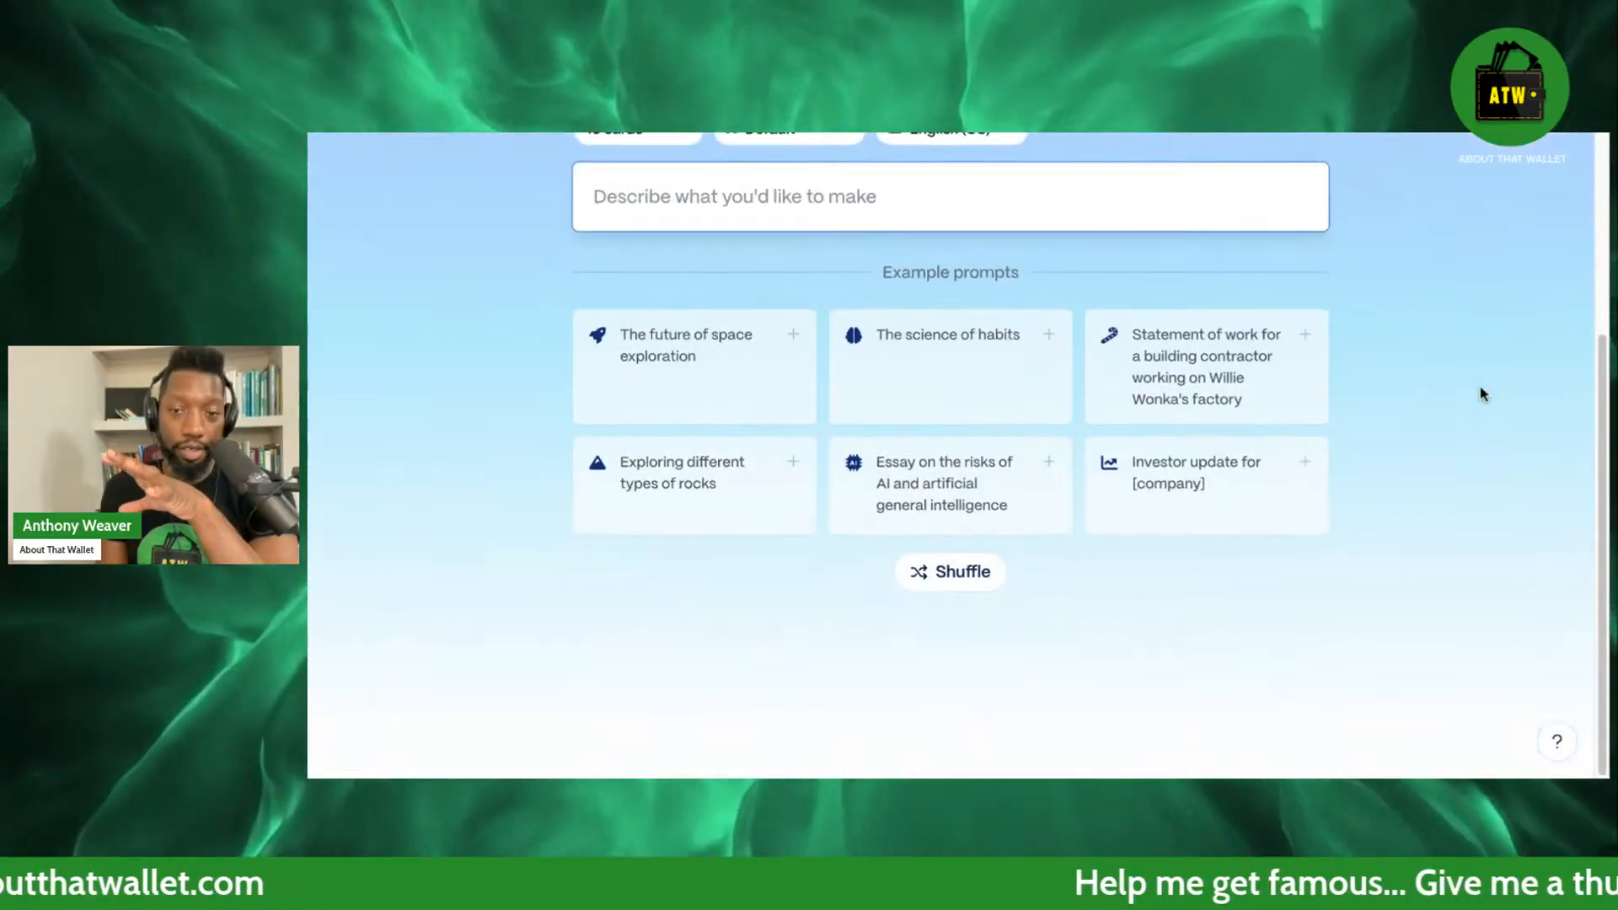
{"action": "scroll", "coordinate": [1481, 392], "scroll_direction": "up", "scroll_amount": 3}
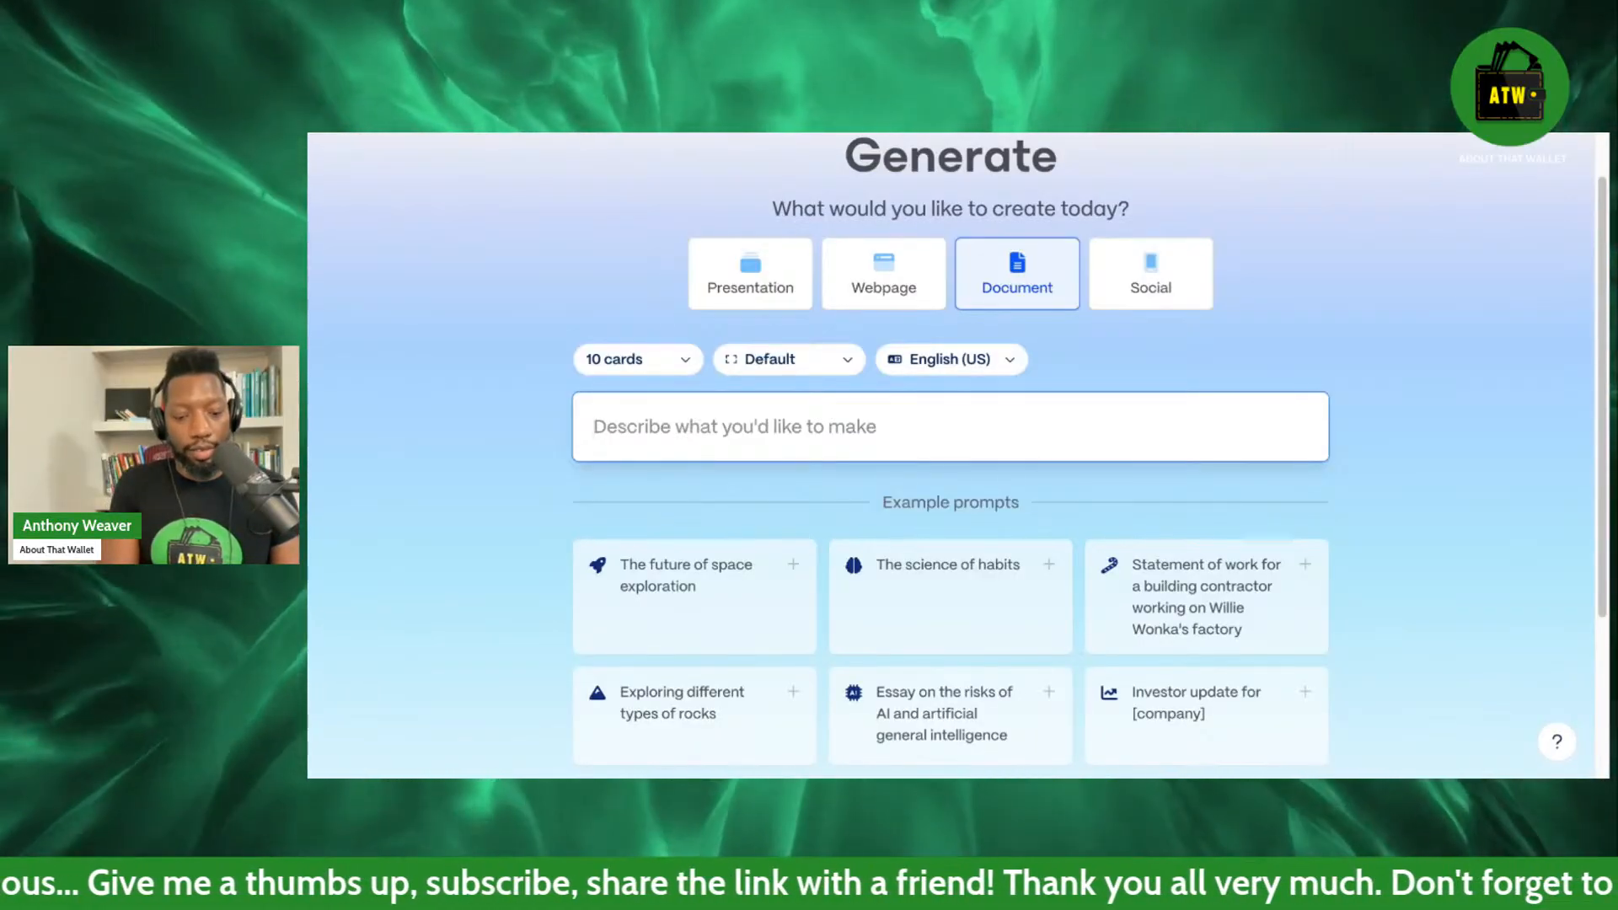
{"action": "type", "text": "create me a"}
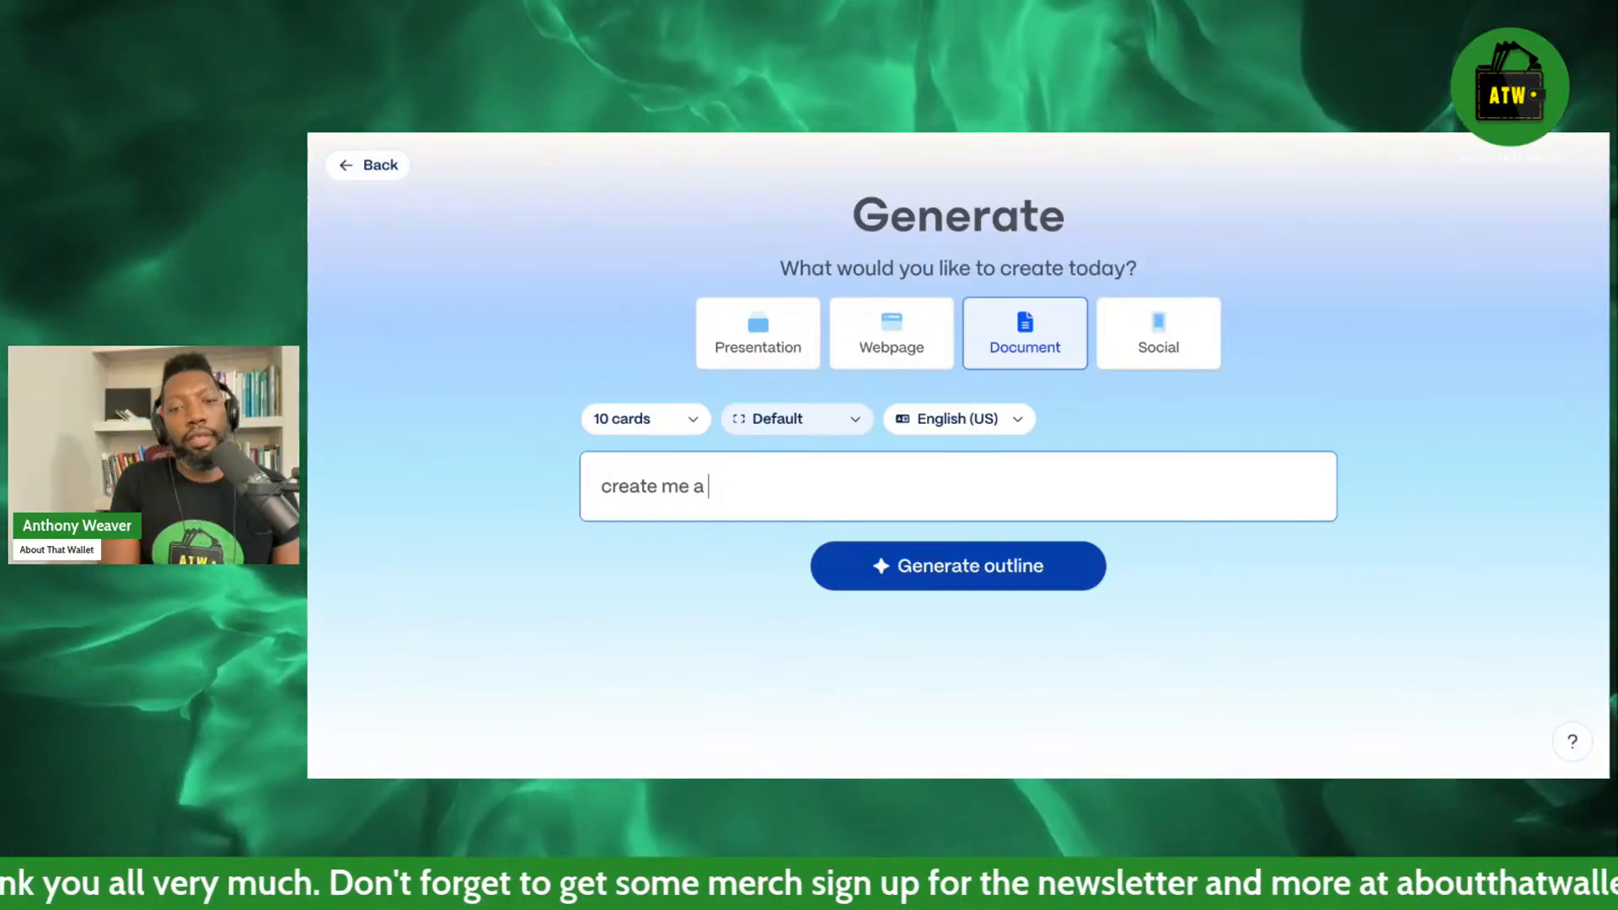
{"action": "type", "text": "monthly newsleet"}
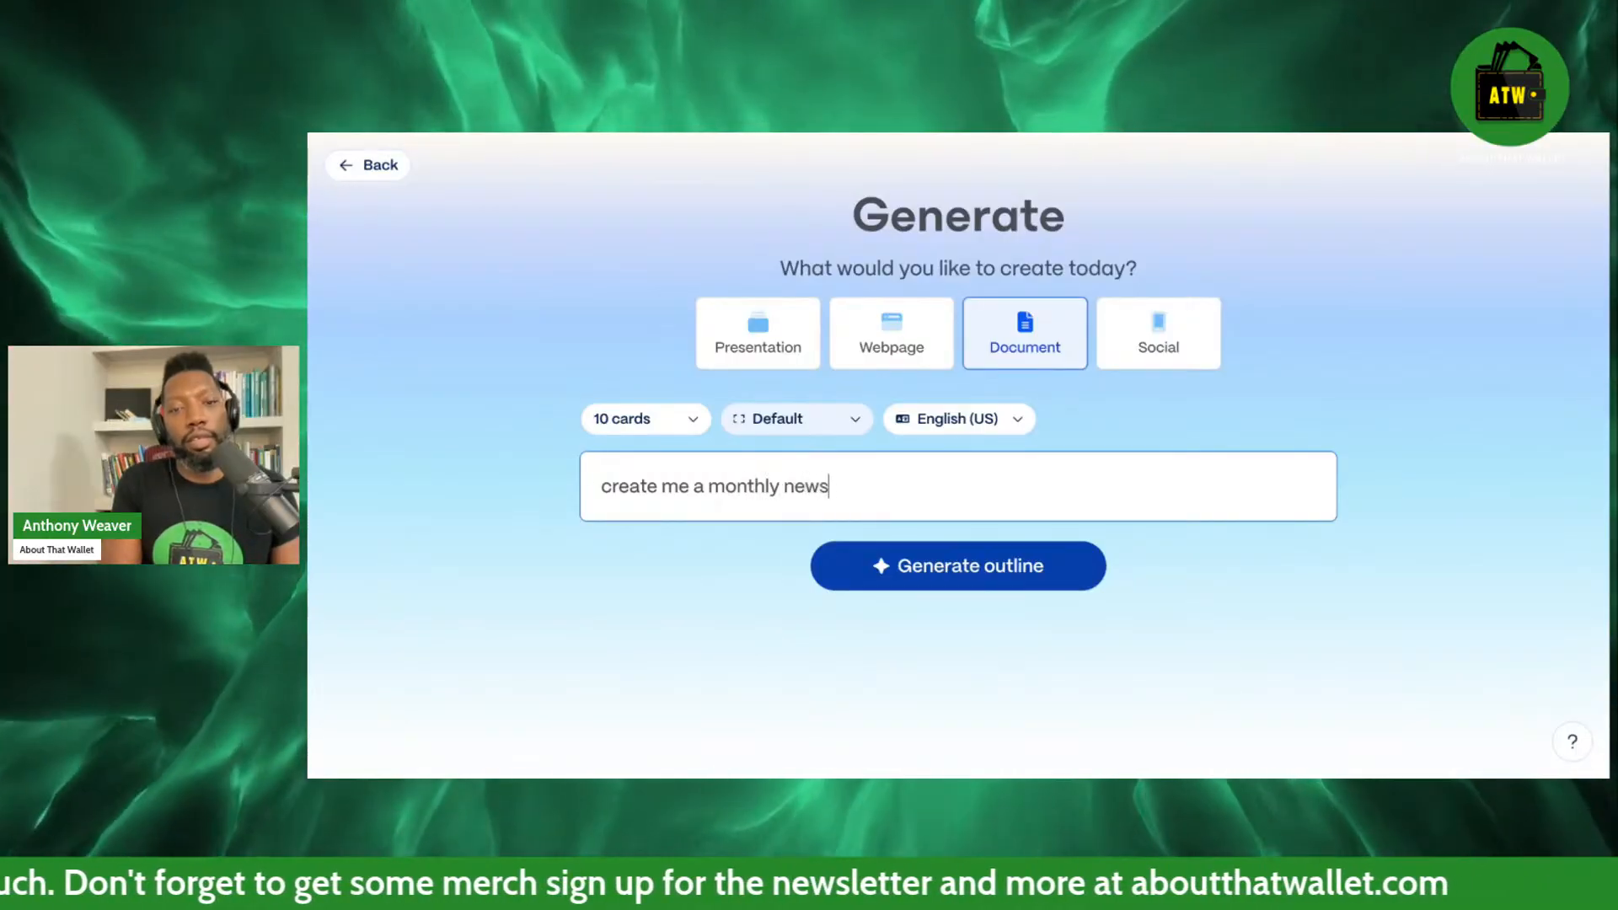
{"action": "key", "text": "BackSpace"}
{"action": "key", "text": "BackSpace"}
{"action": "key", "text": "BackSpace"}
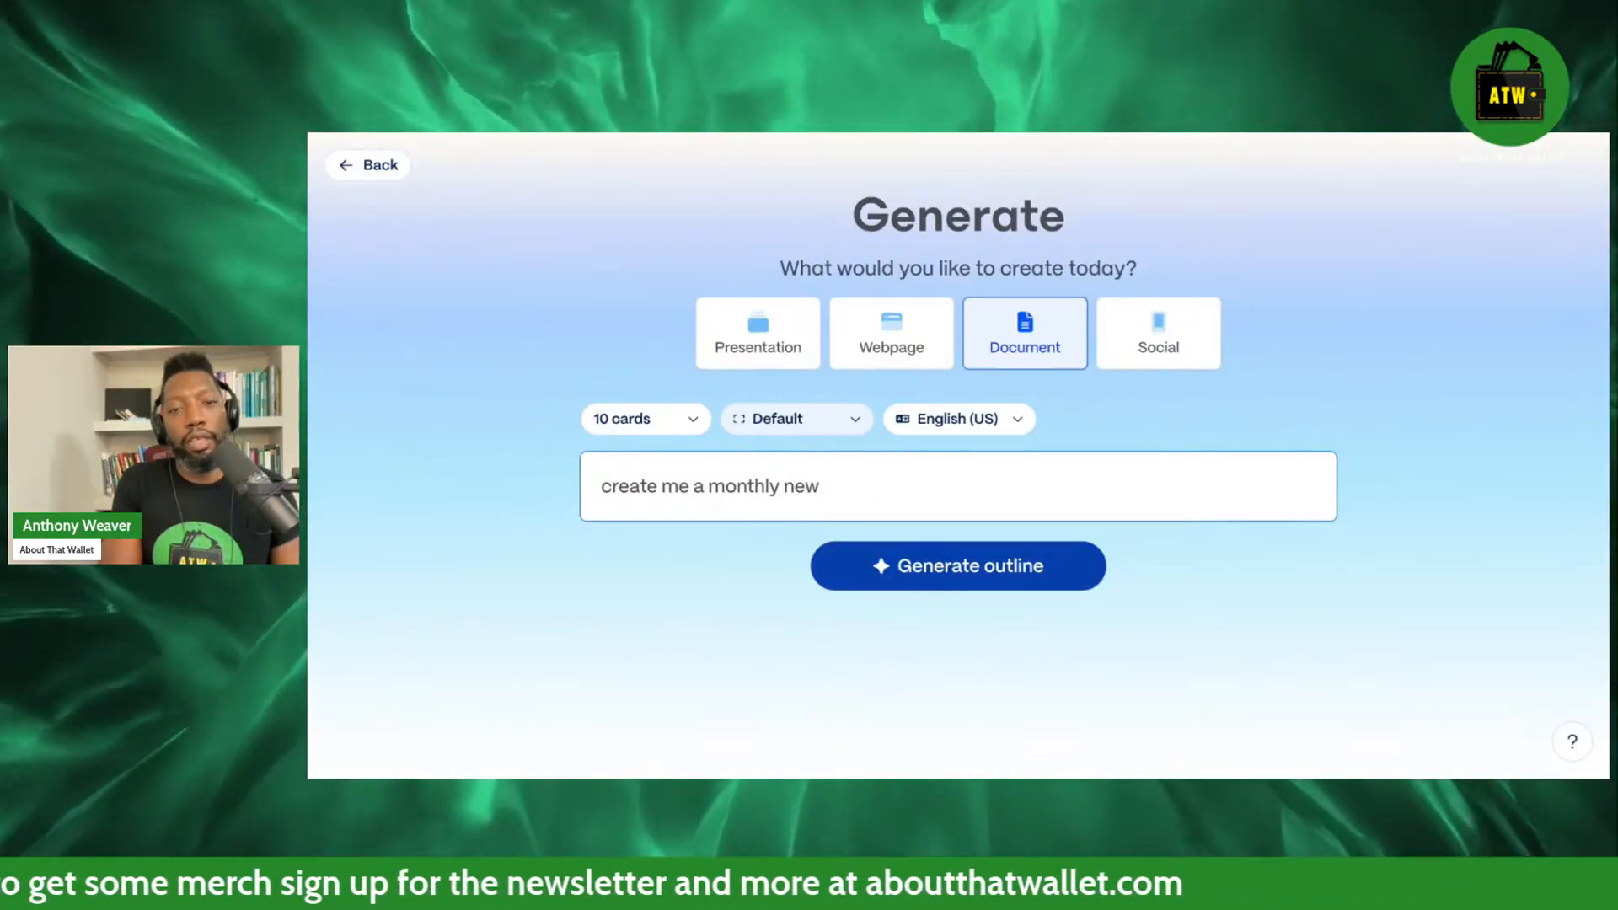
{"action": "type", "text": "online magazine"}
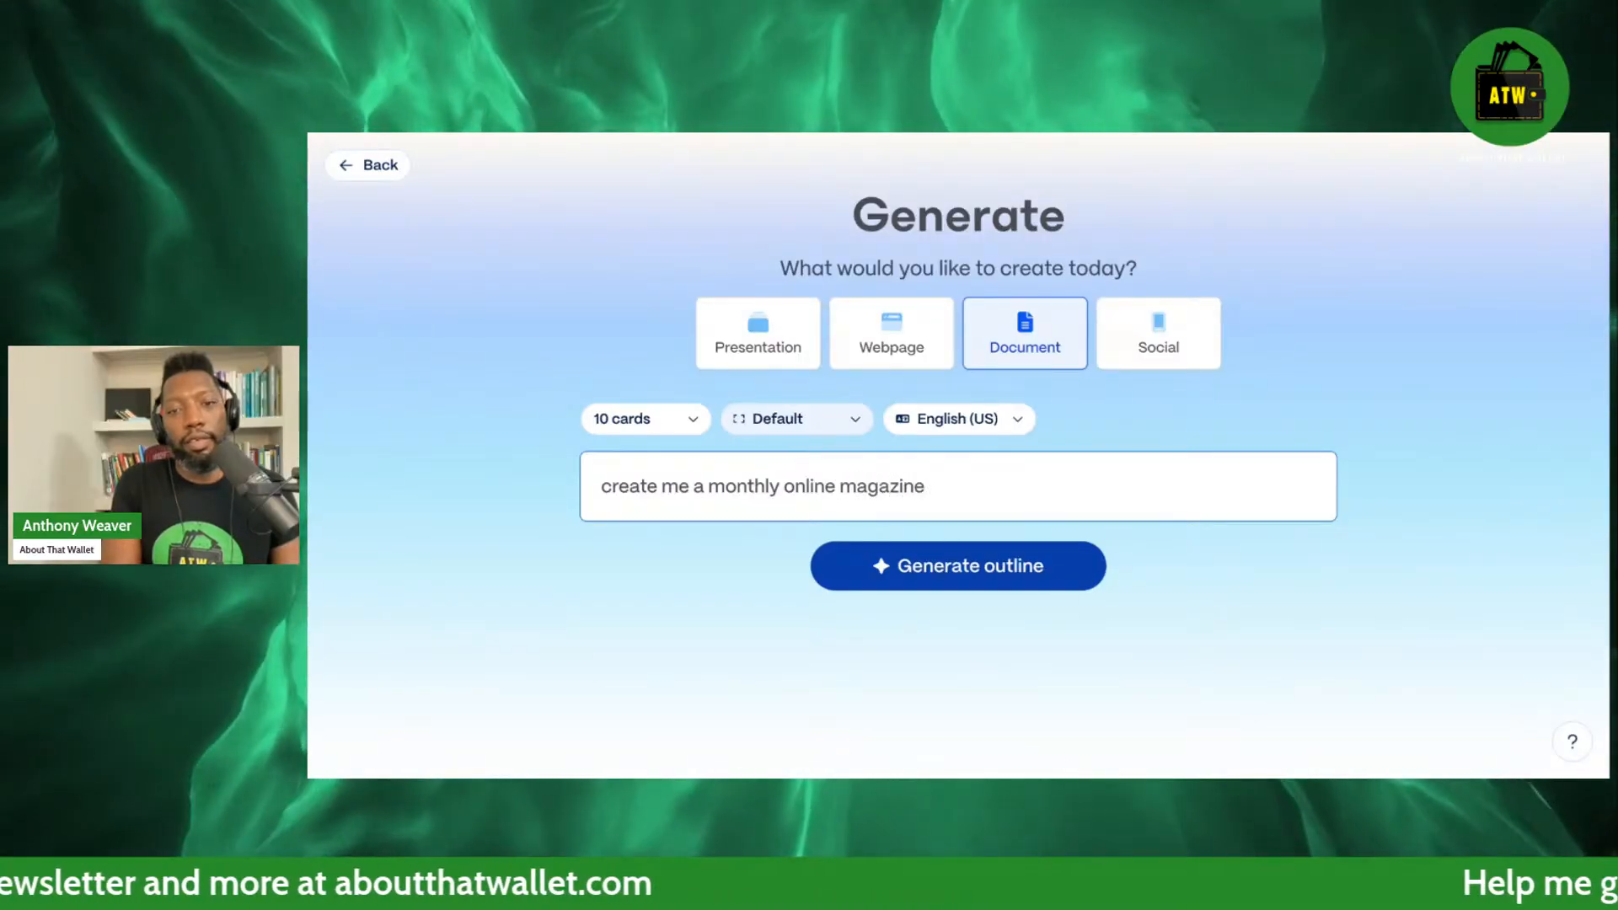
{"action": "type", "text": "."}
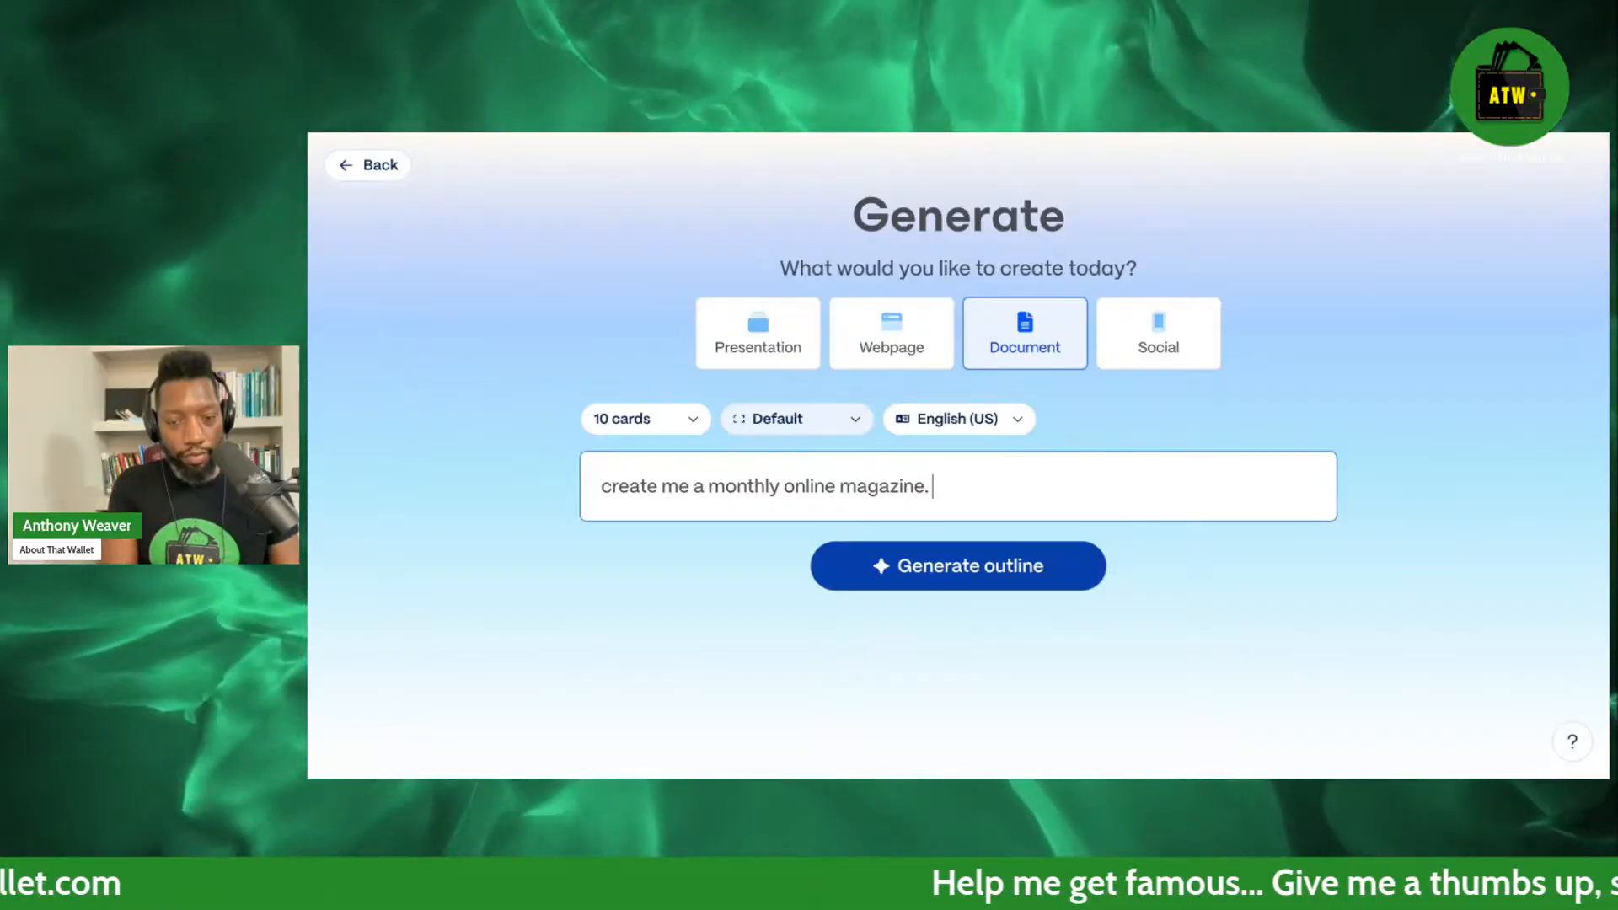
{"action": "key", "text": "Return"}
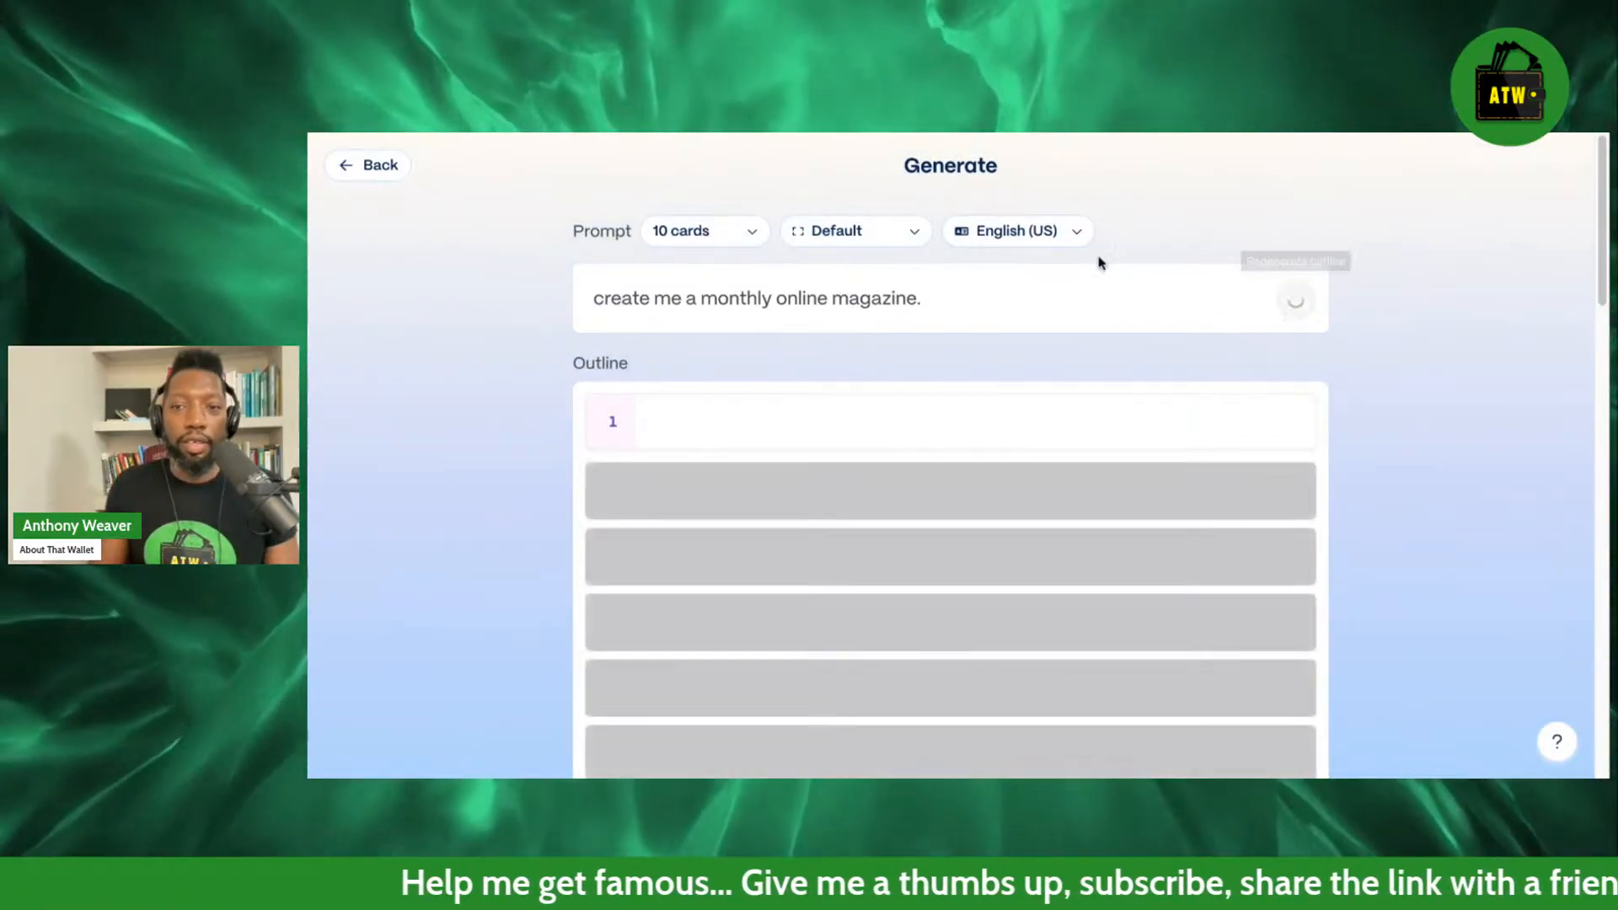
{"action": "left_click", "coordinate": [372, 168]}
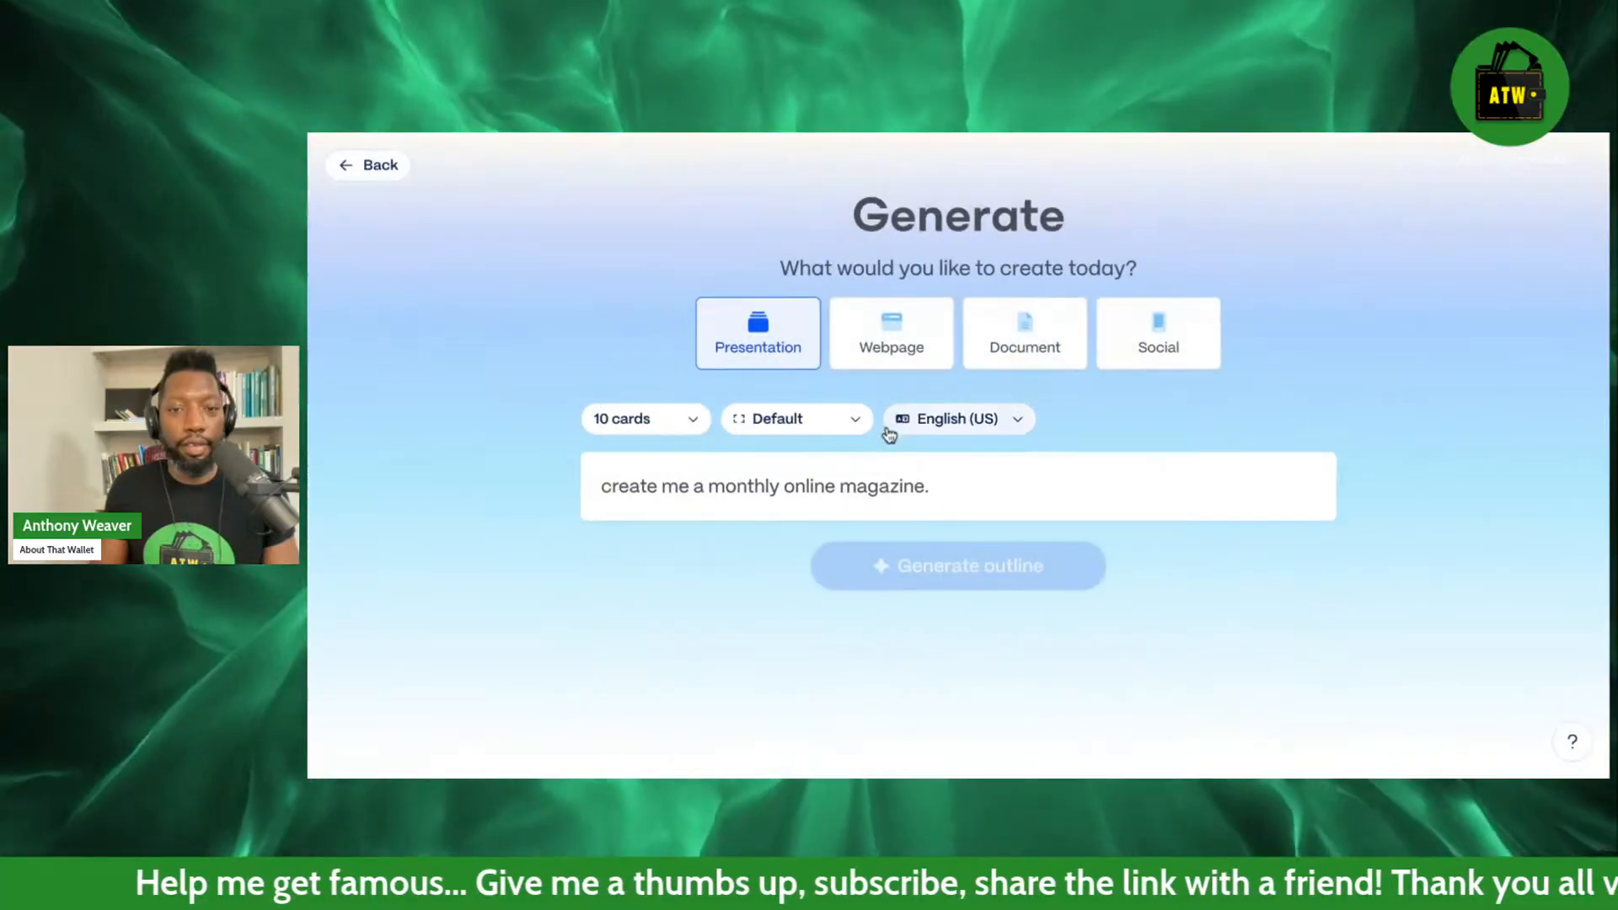
Add a separate paragraph below the magazine request that starts "Audience: Sandwich generation (".
{"action": "left_click", "coordinate": [981, 482]}
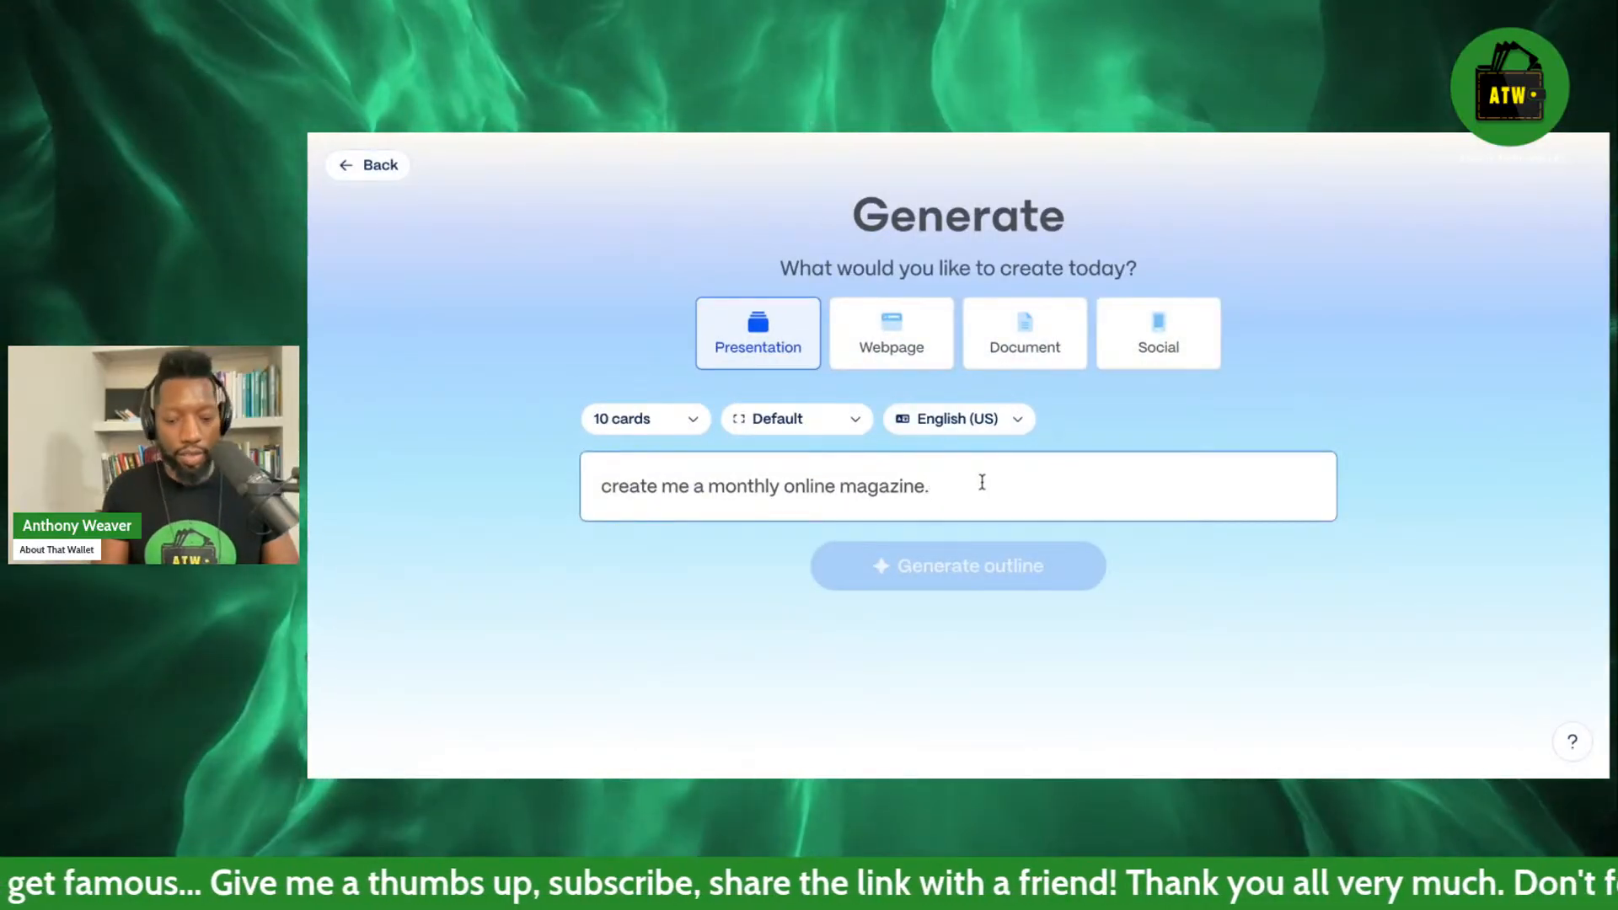
{"action": "key", "text": "shift+Return"}
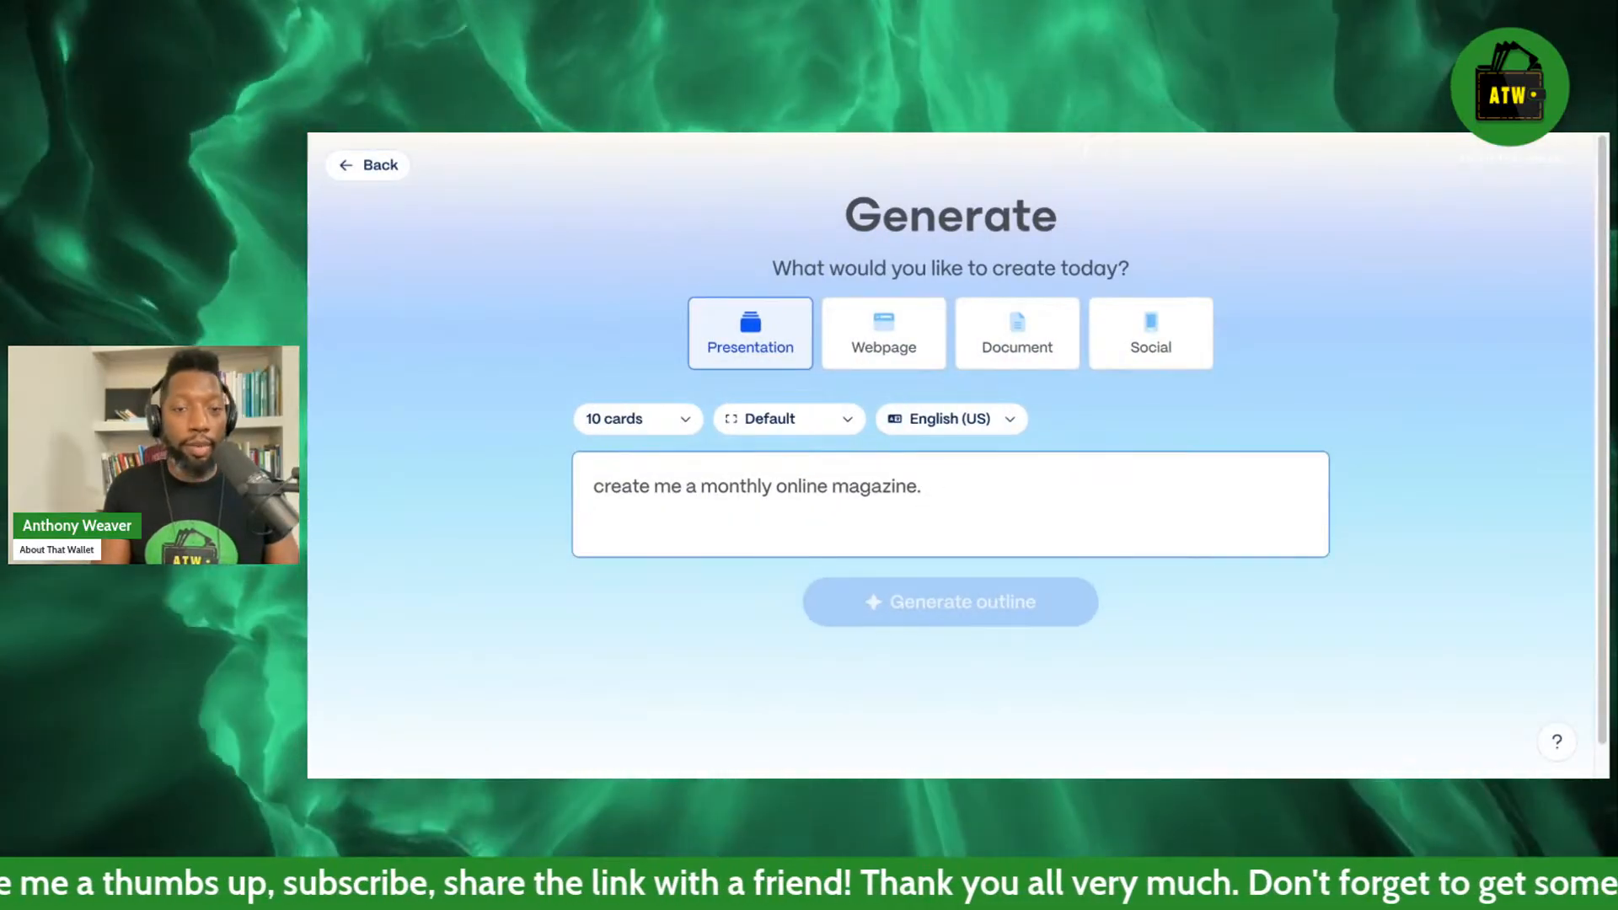
{"action": "key", "text": "shift+Return"}
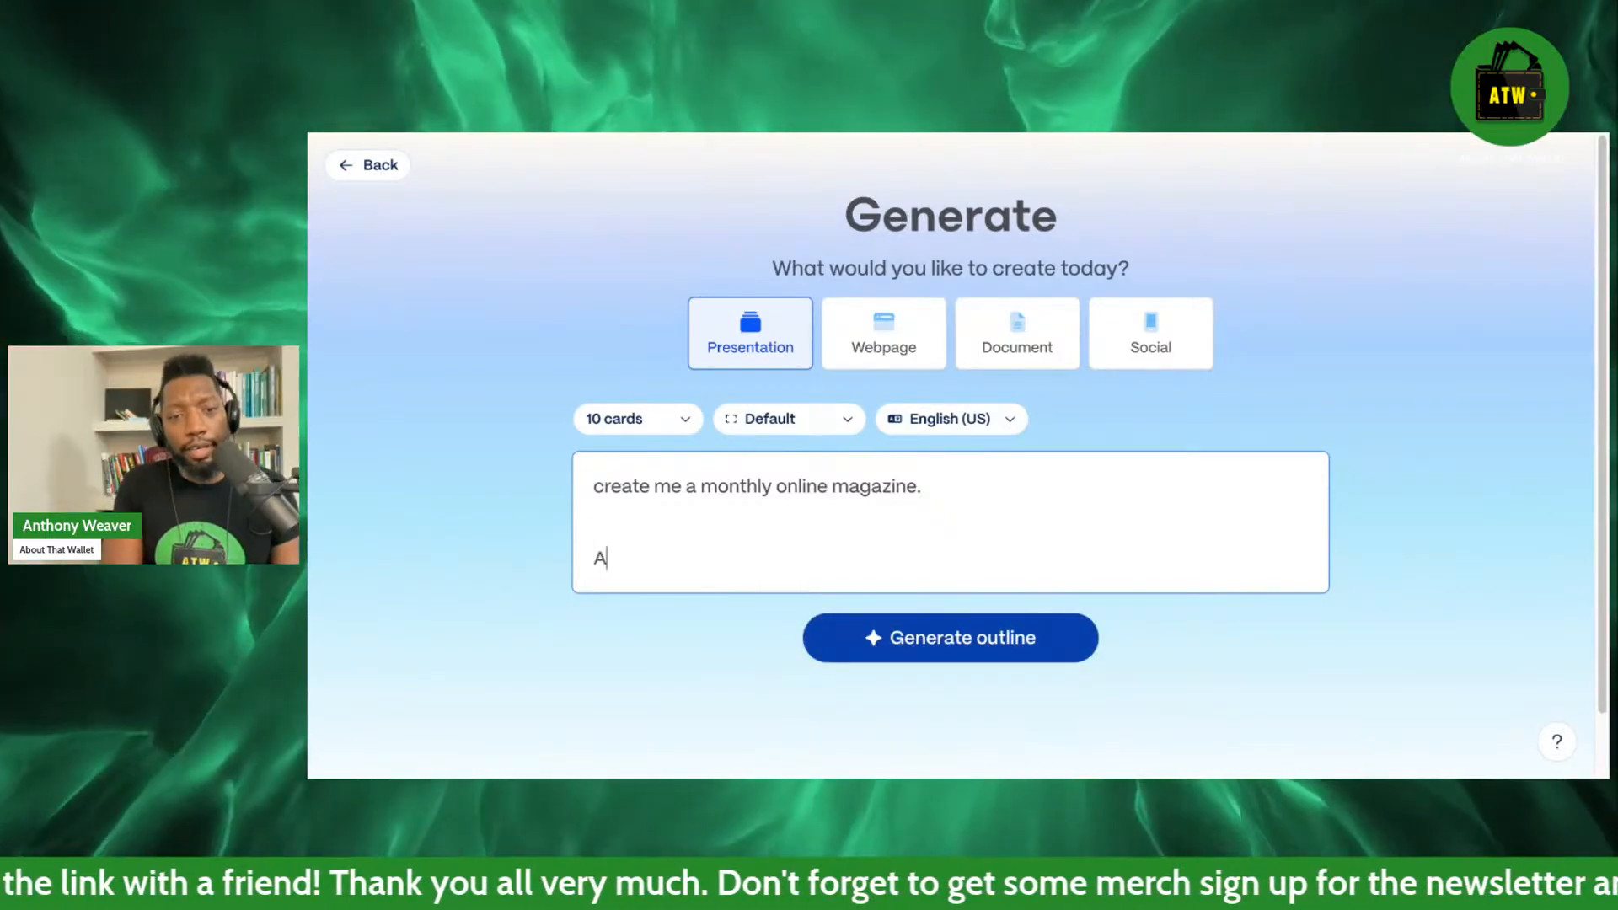
{"action": "type", "text": "Audience:"}
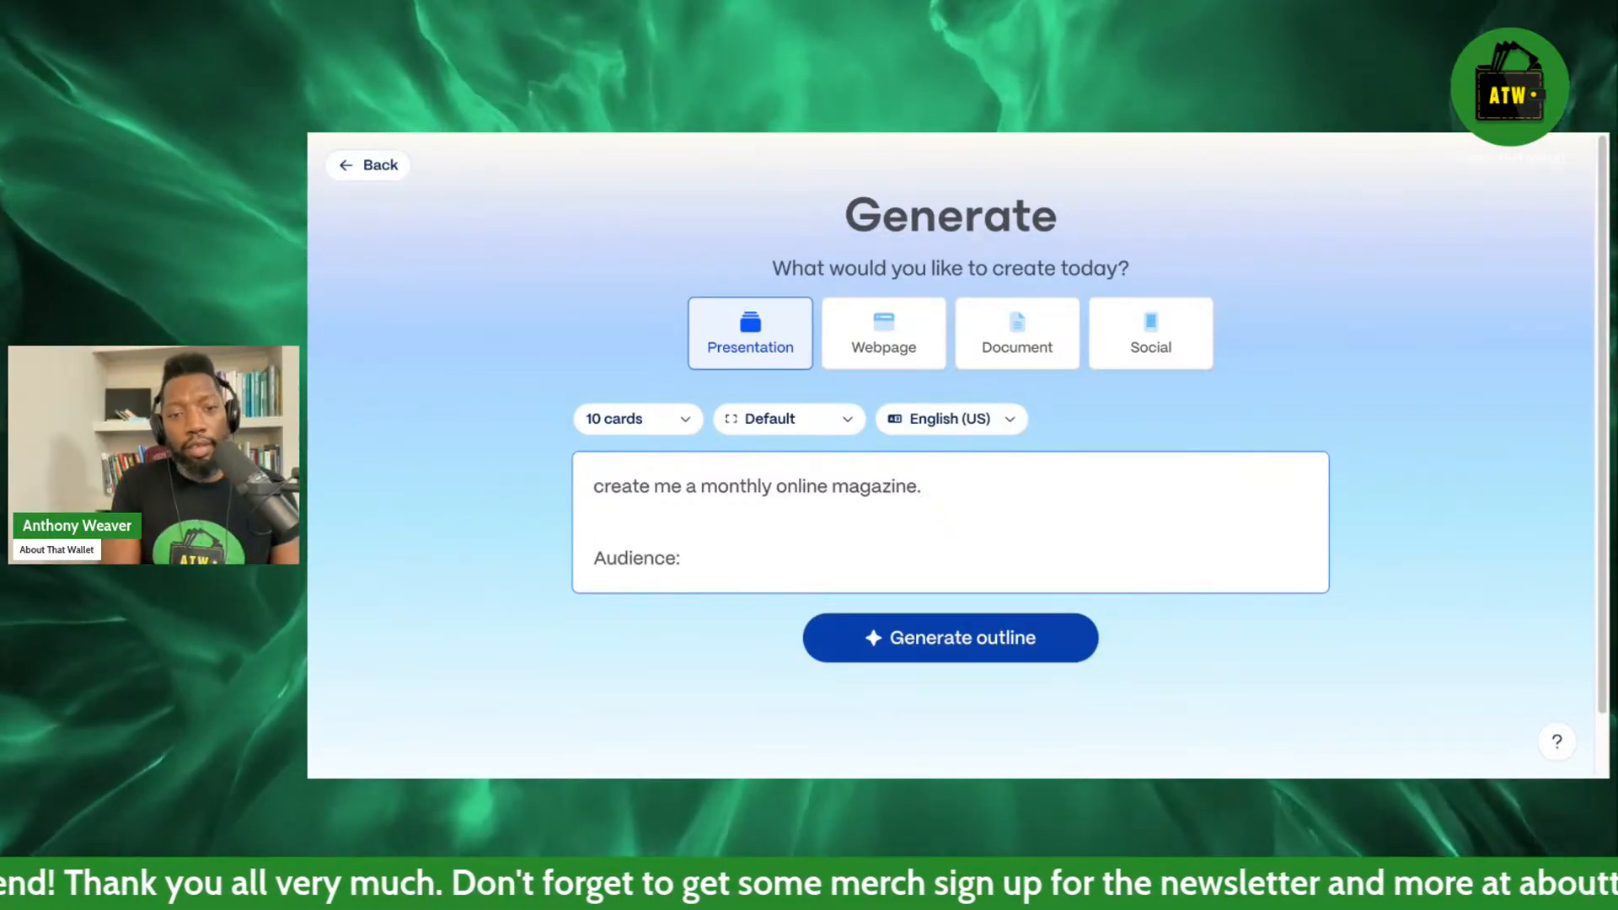
{"action": "type", "text": " Sandwi"}
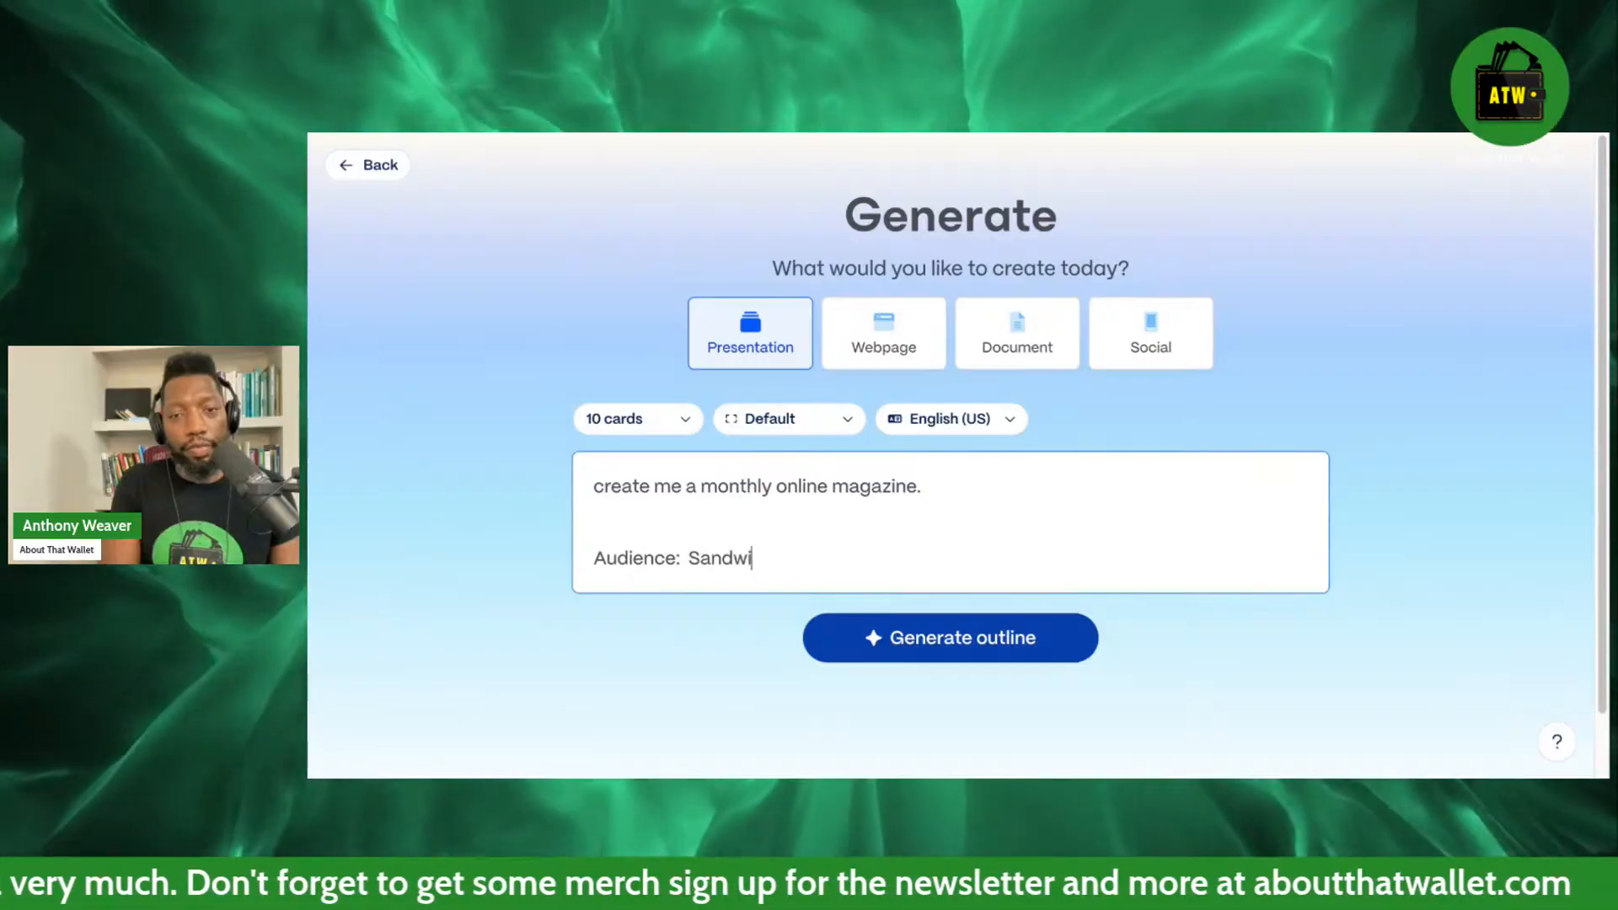
{"action": "type", "text": "ch gen"}
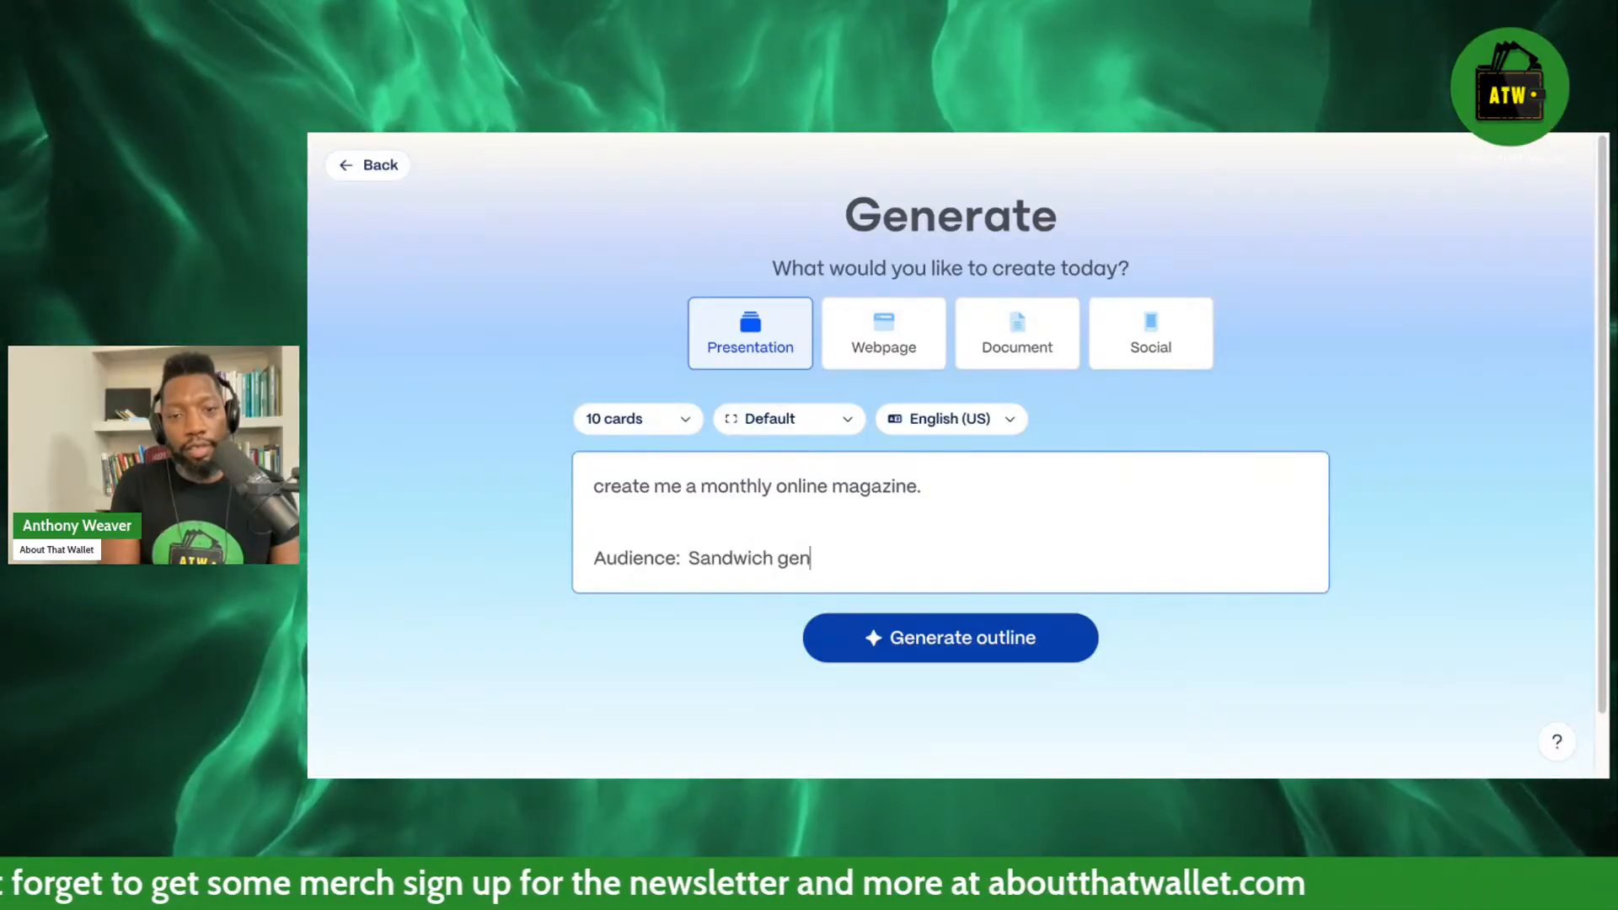
{"action": "type", "text": "eration"}
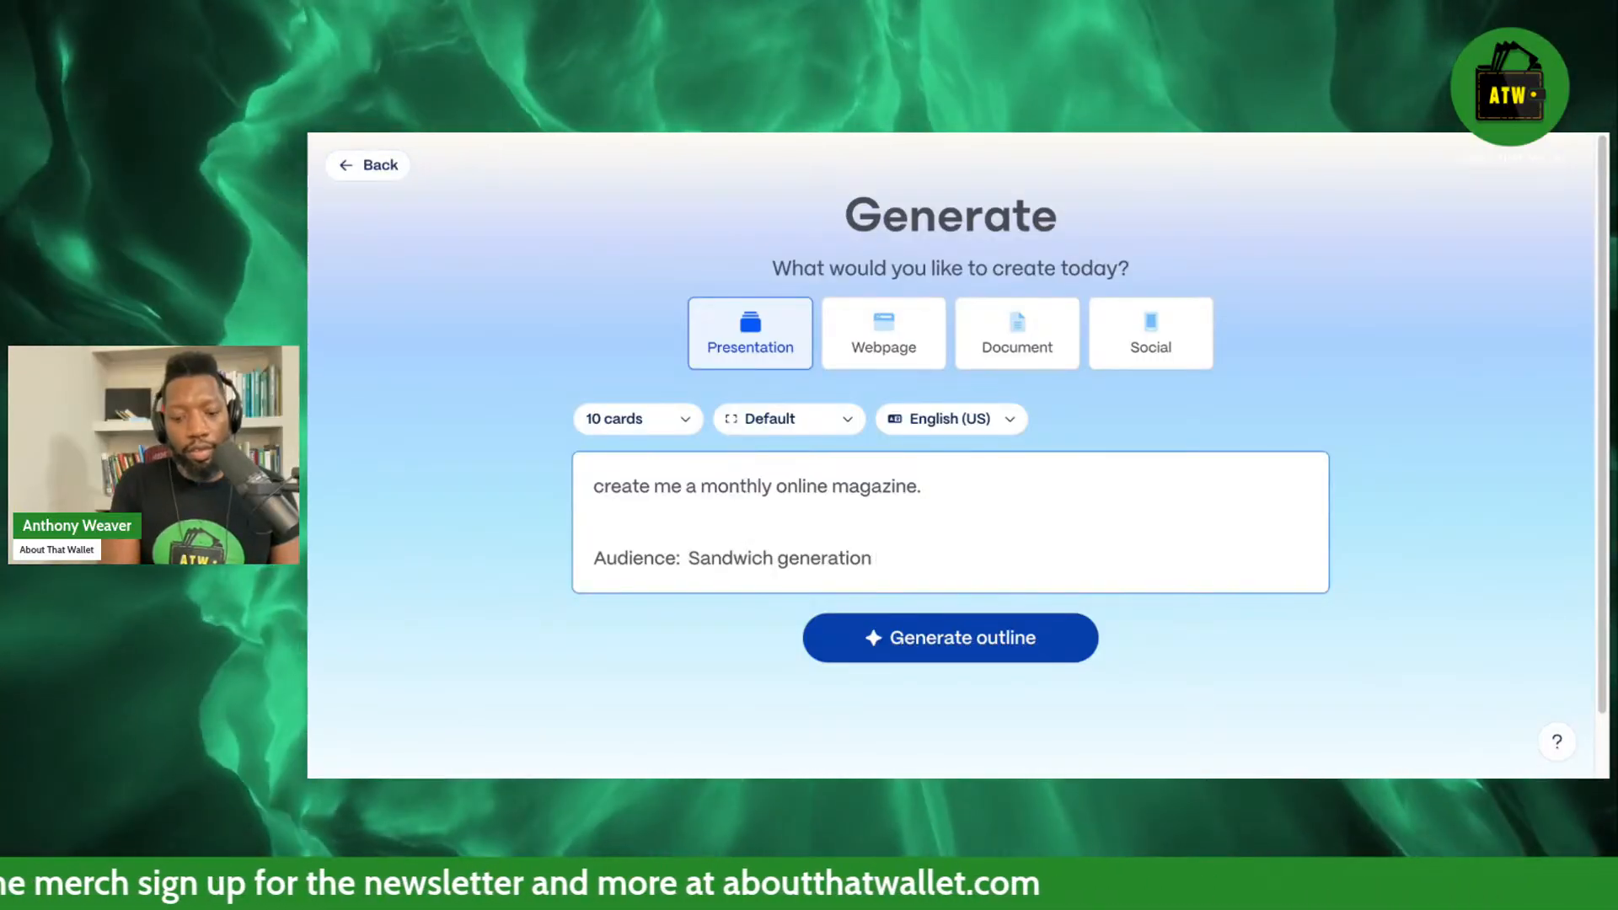
{"action": "type", "text": " ( people with"}
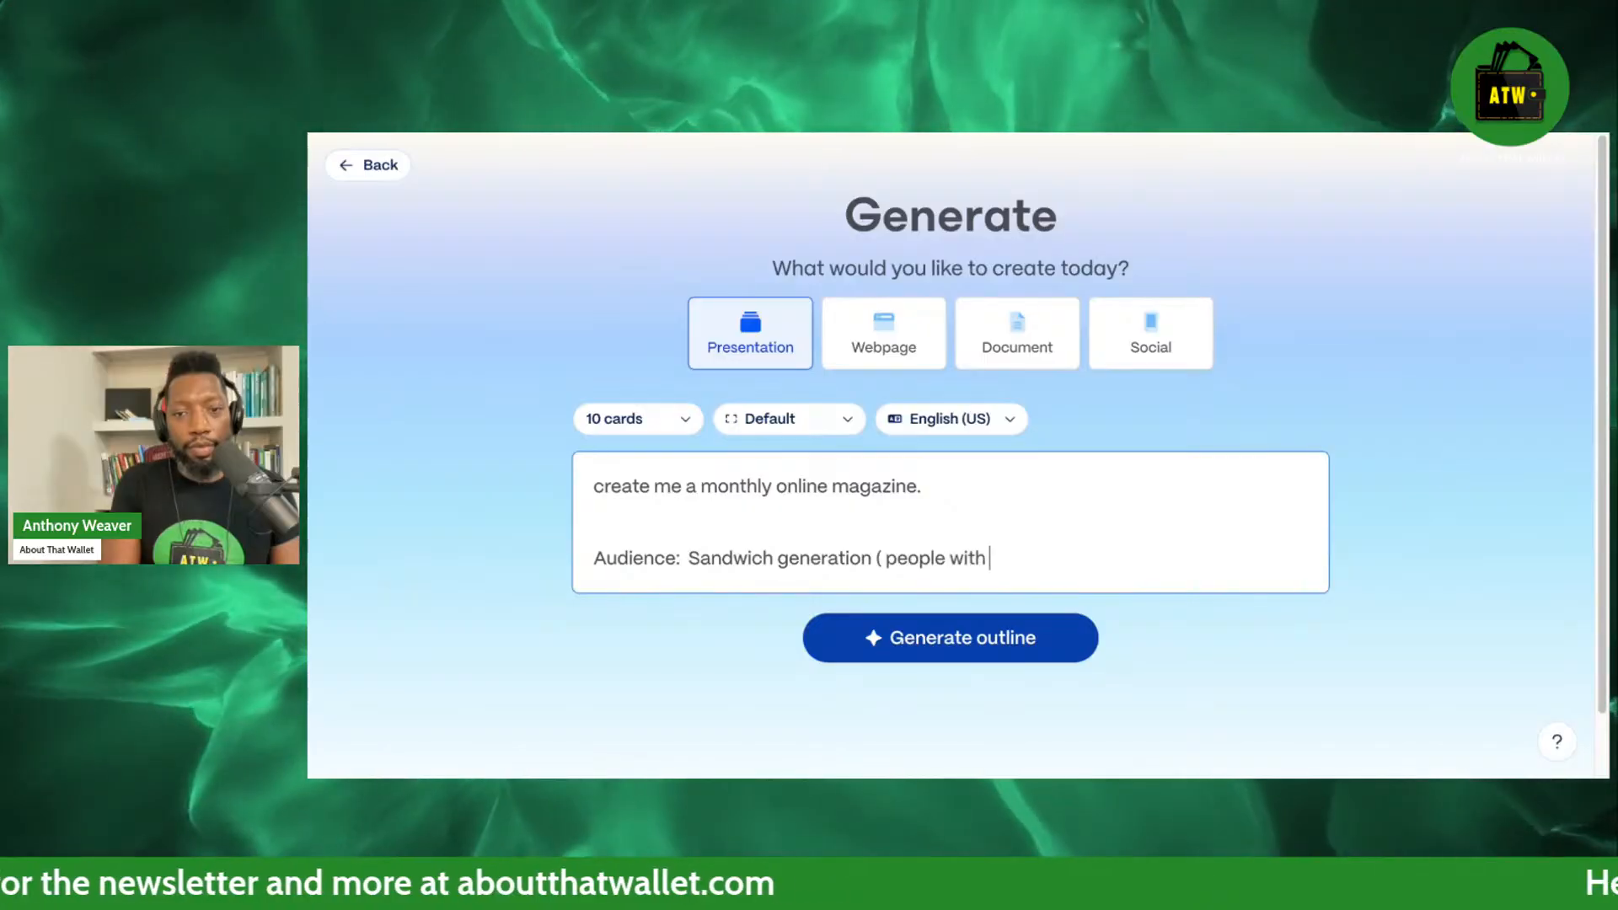
{"action": "type", "text": " kids a"}
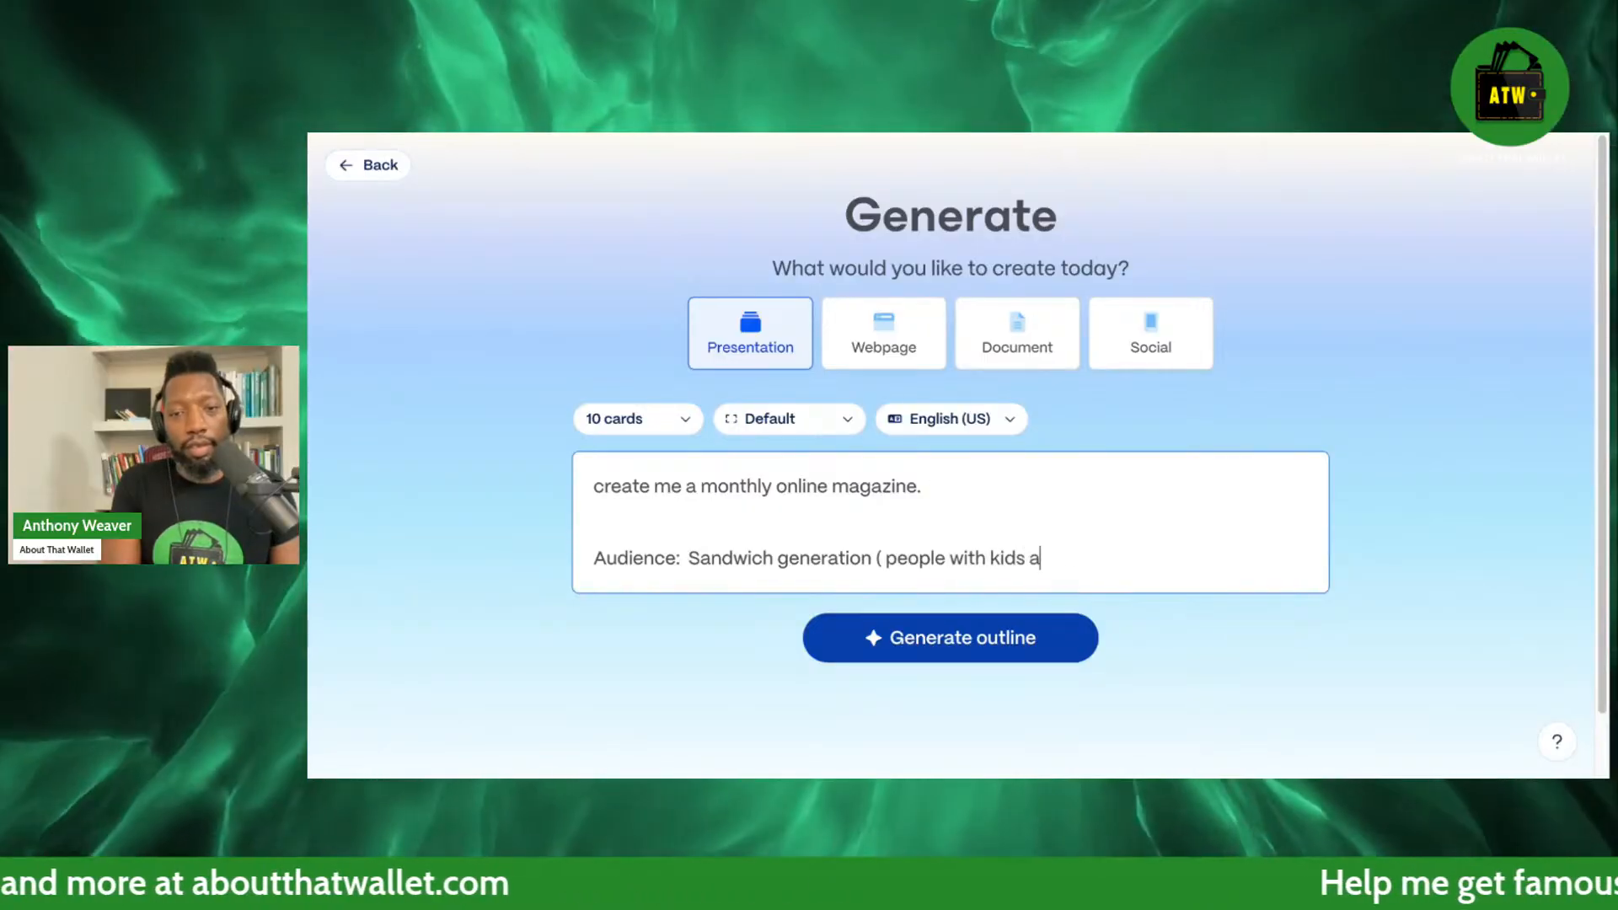
{"action": "type", "text": "nd are care"}
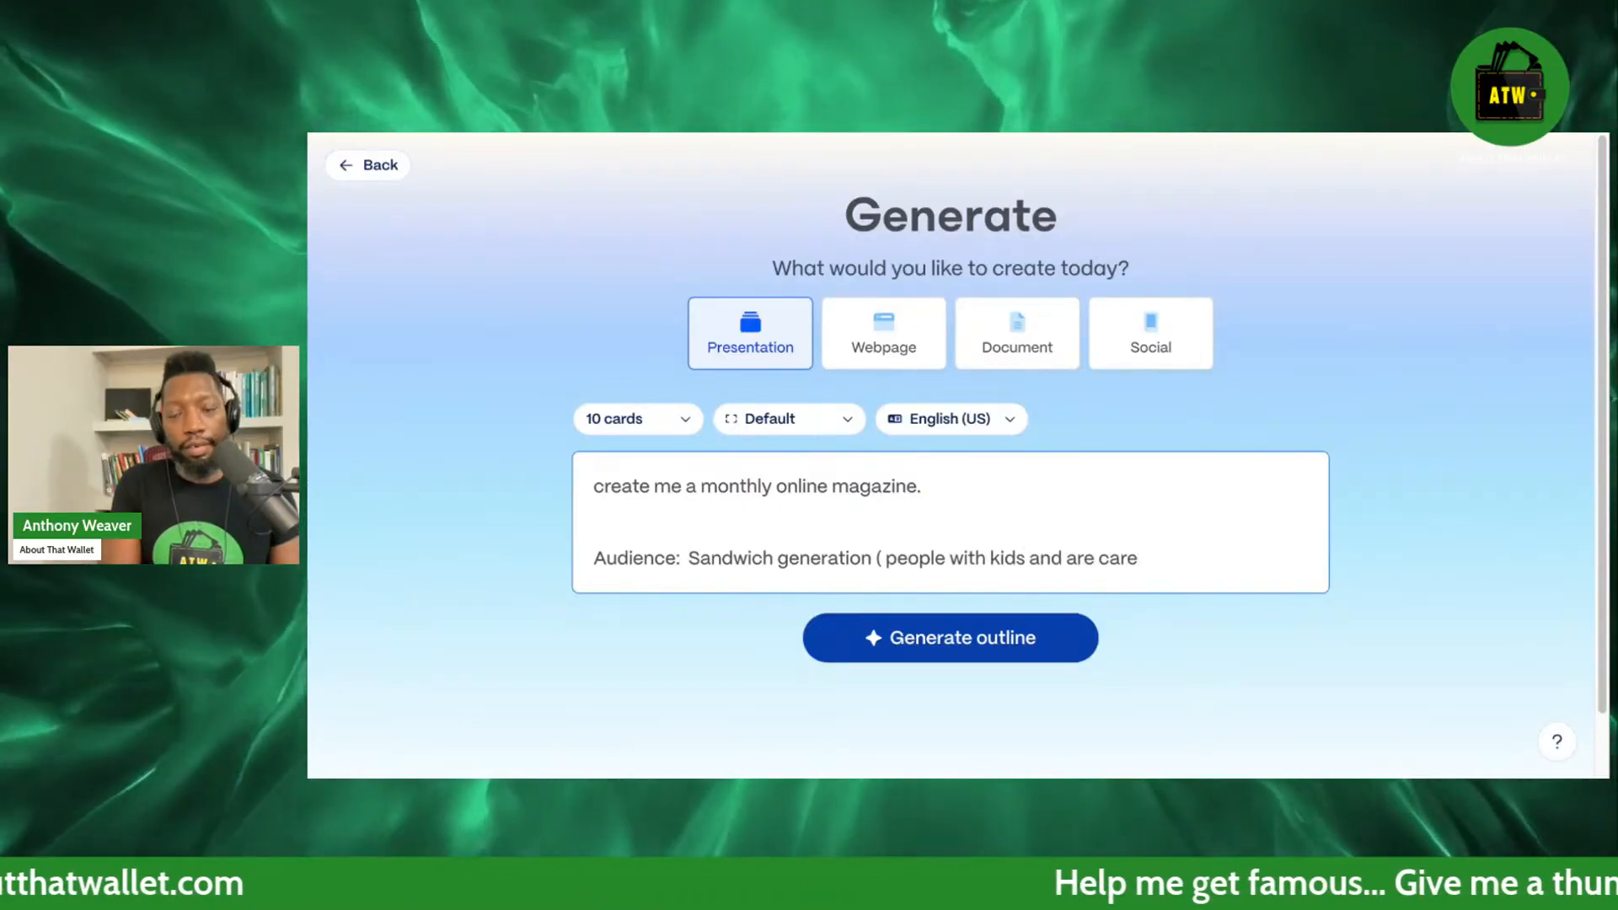
{"action": "type", "text": "takers for their pare"}
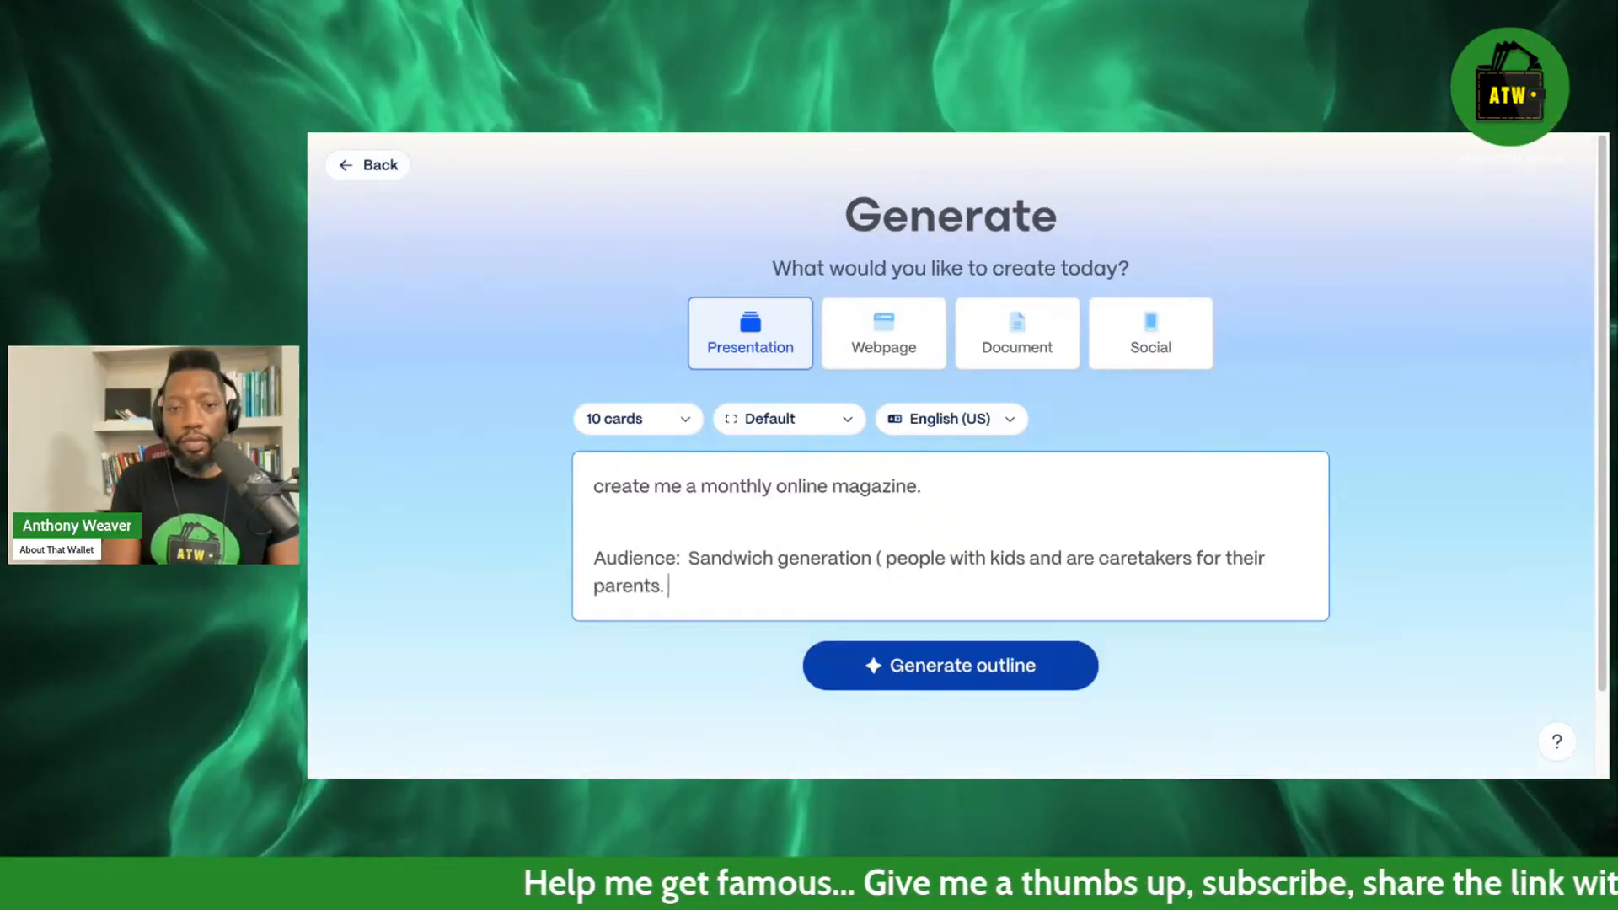
{"action": "type", "text": "nts."}
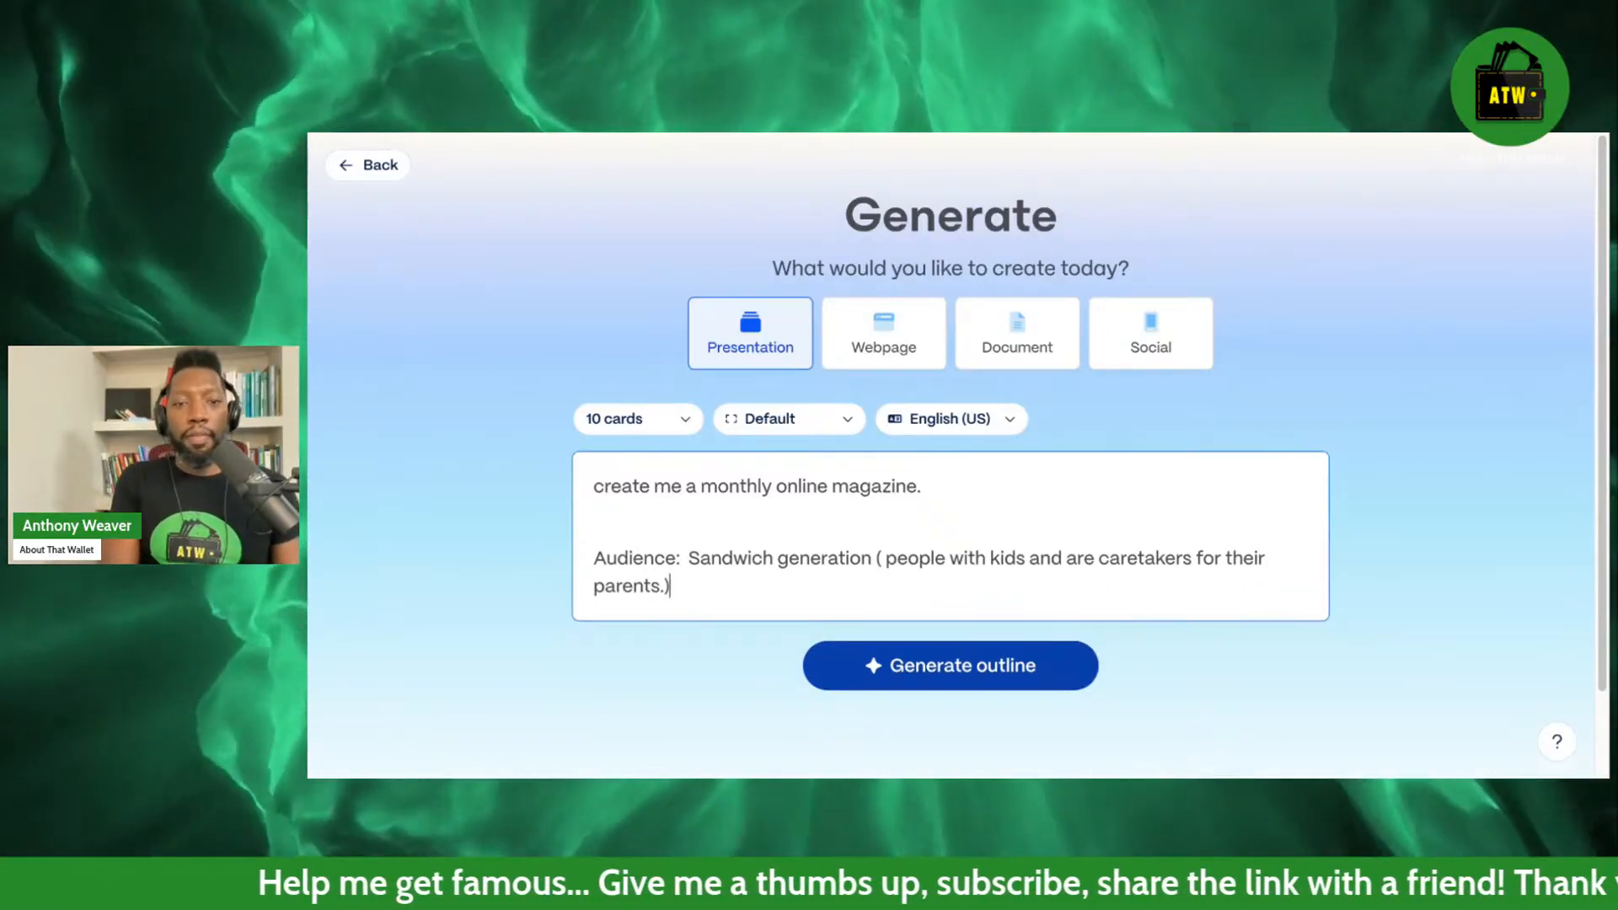
{"action": "type", "text": " usually"}
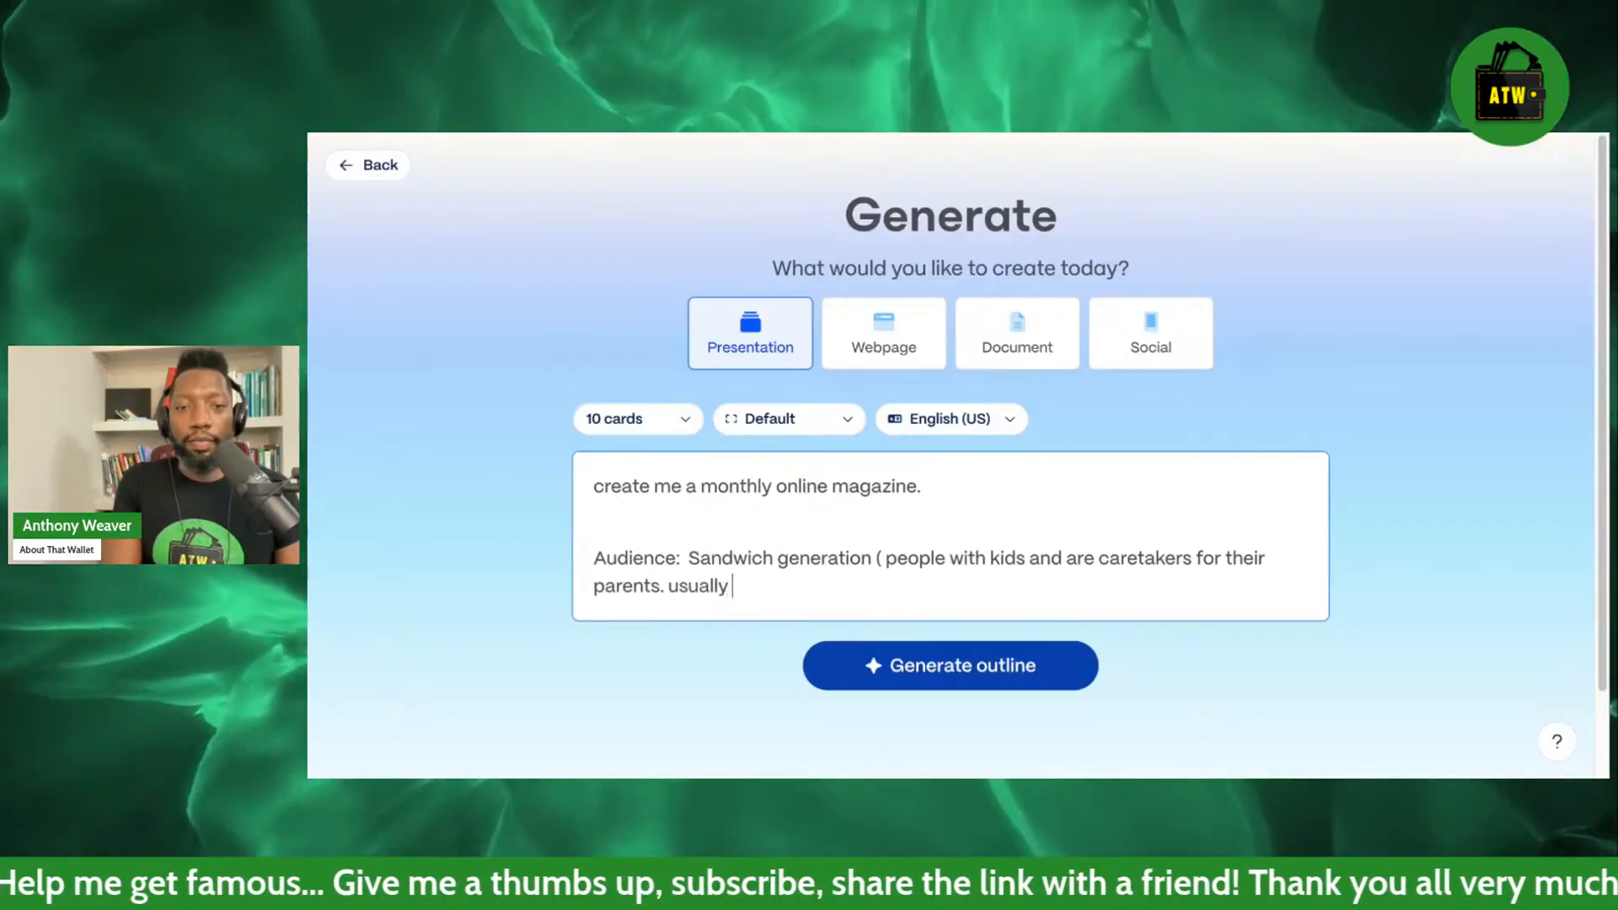
{"action": "type", "text": " arobet"}
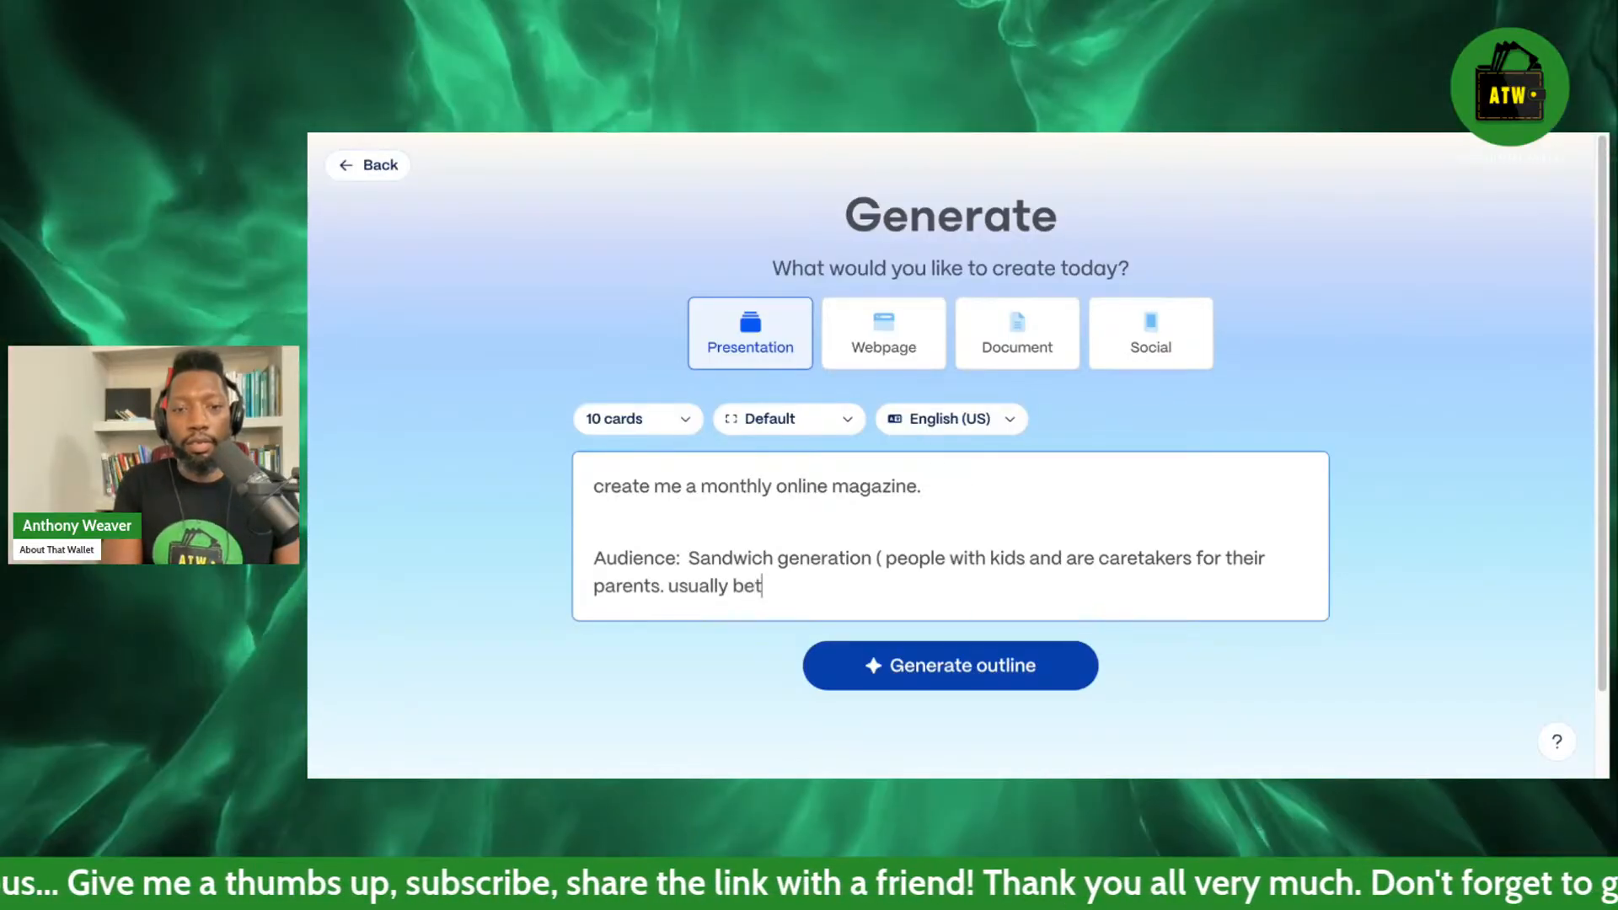
{"action": "type", "text": "een"}
Complete the audience description with "usually between the ages of 30 to 65)".
{"action": "key", "text": "BackSpace"}
{"action": "key", "text": "BackSpace"}
{"action": "key", "text": "BackSpace"}
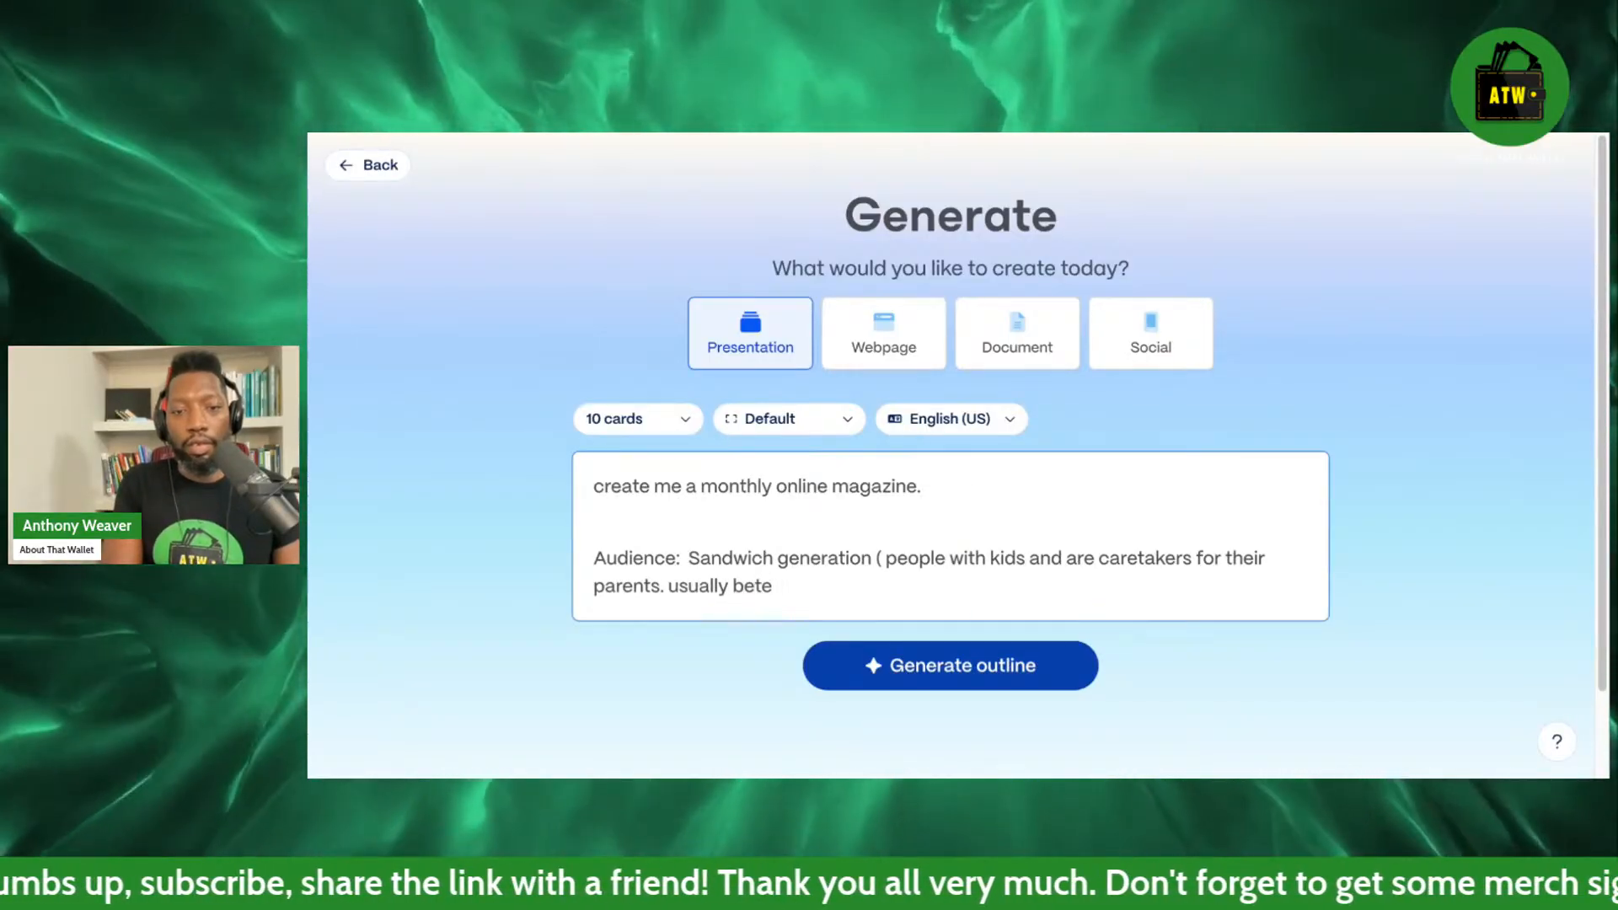
{"action": "type", "text": "ween the ages of "}
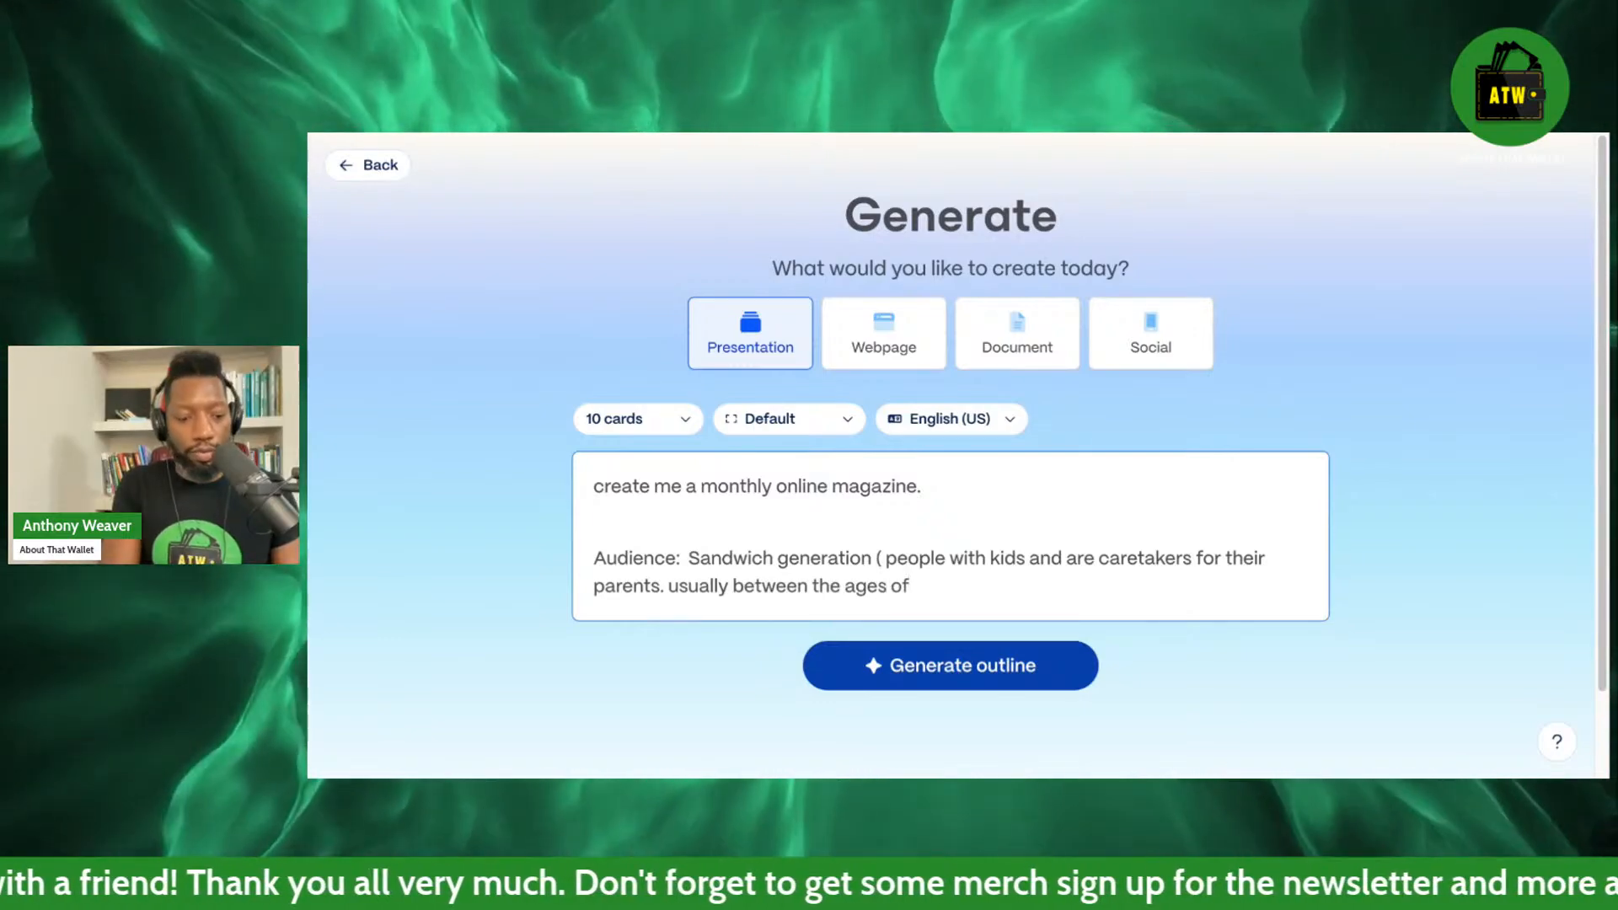
{"action": "type", "text": "30 to "}
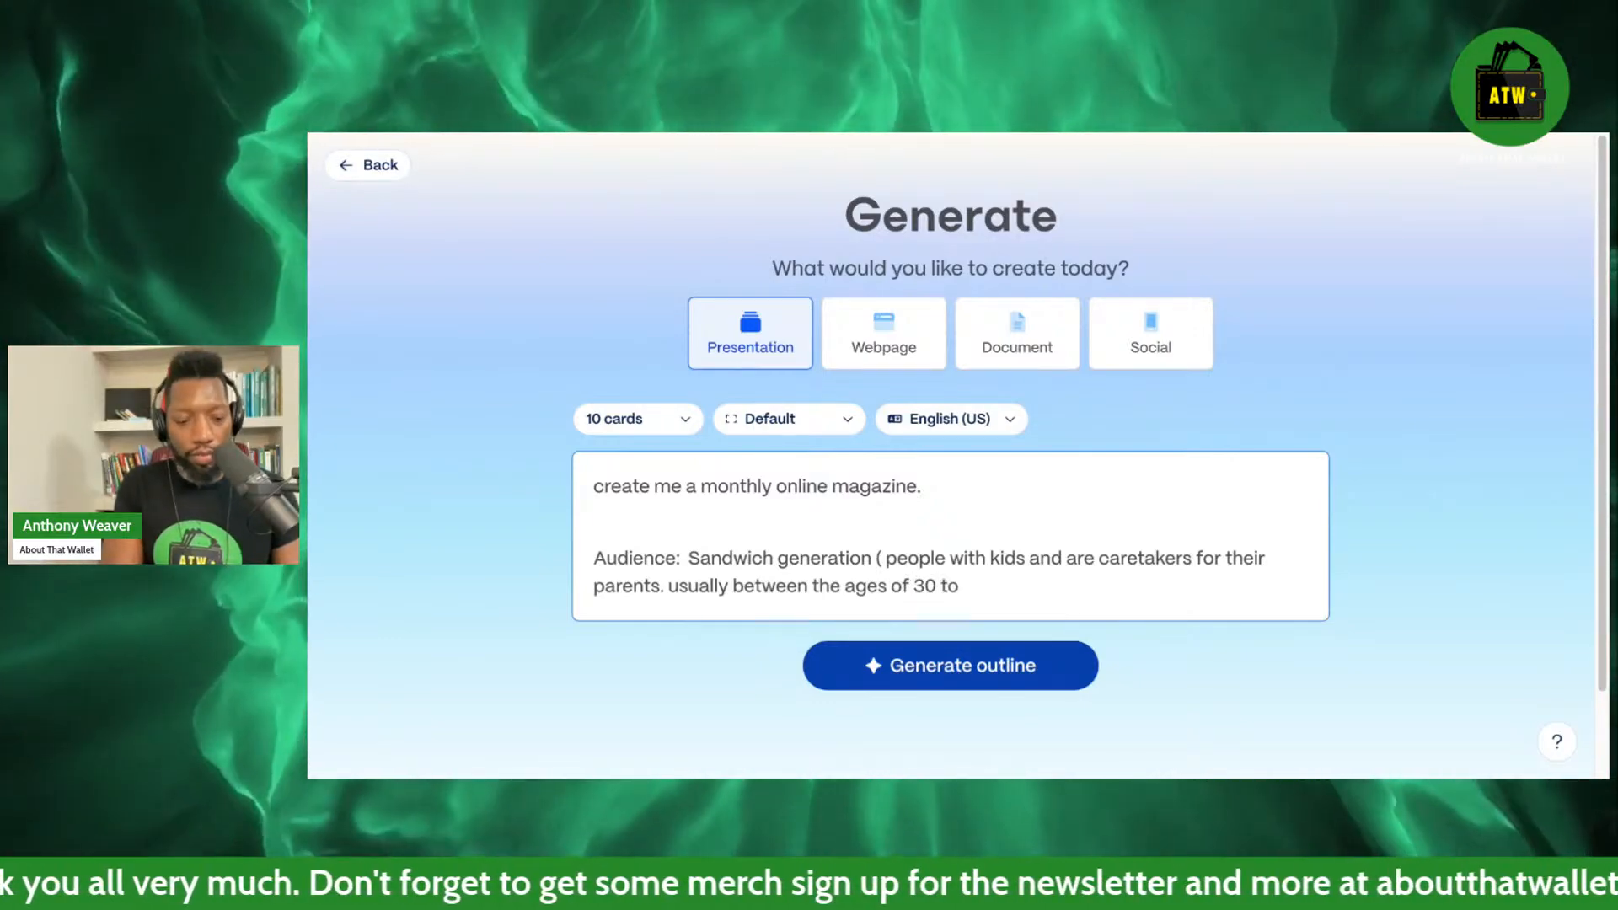
{"action": "type", "text": "65)"}
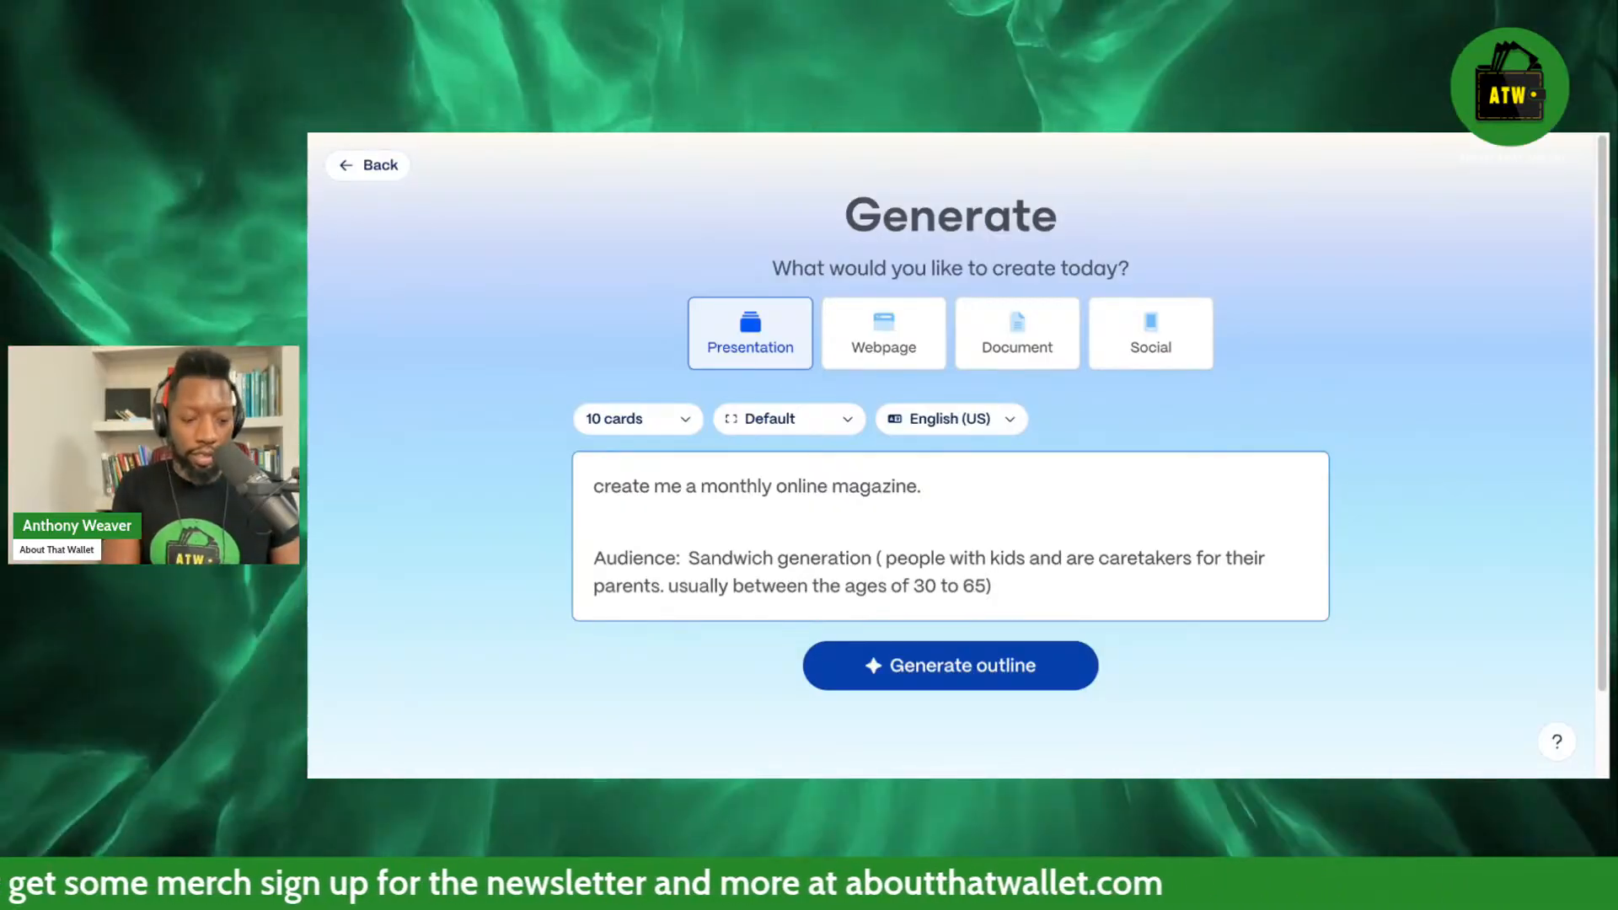
Add a separate paragraph below the audience description that reads "Business Brand:".
{"action": "key", "text": "Return"}
{"action": "key", "text": "Return"}
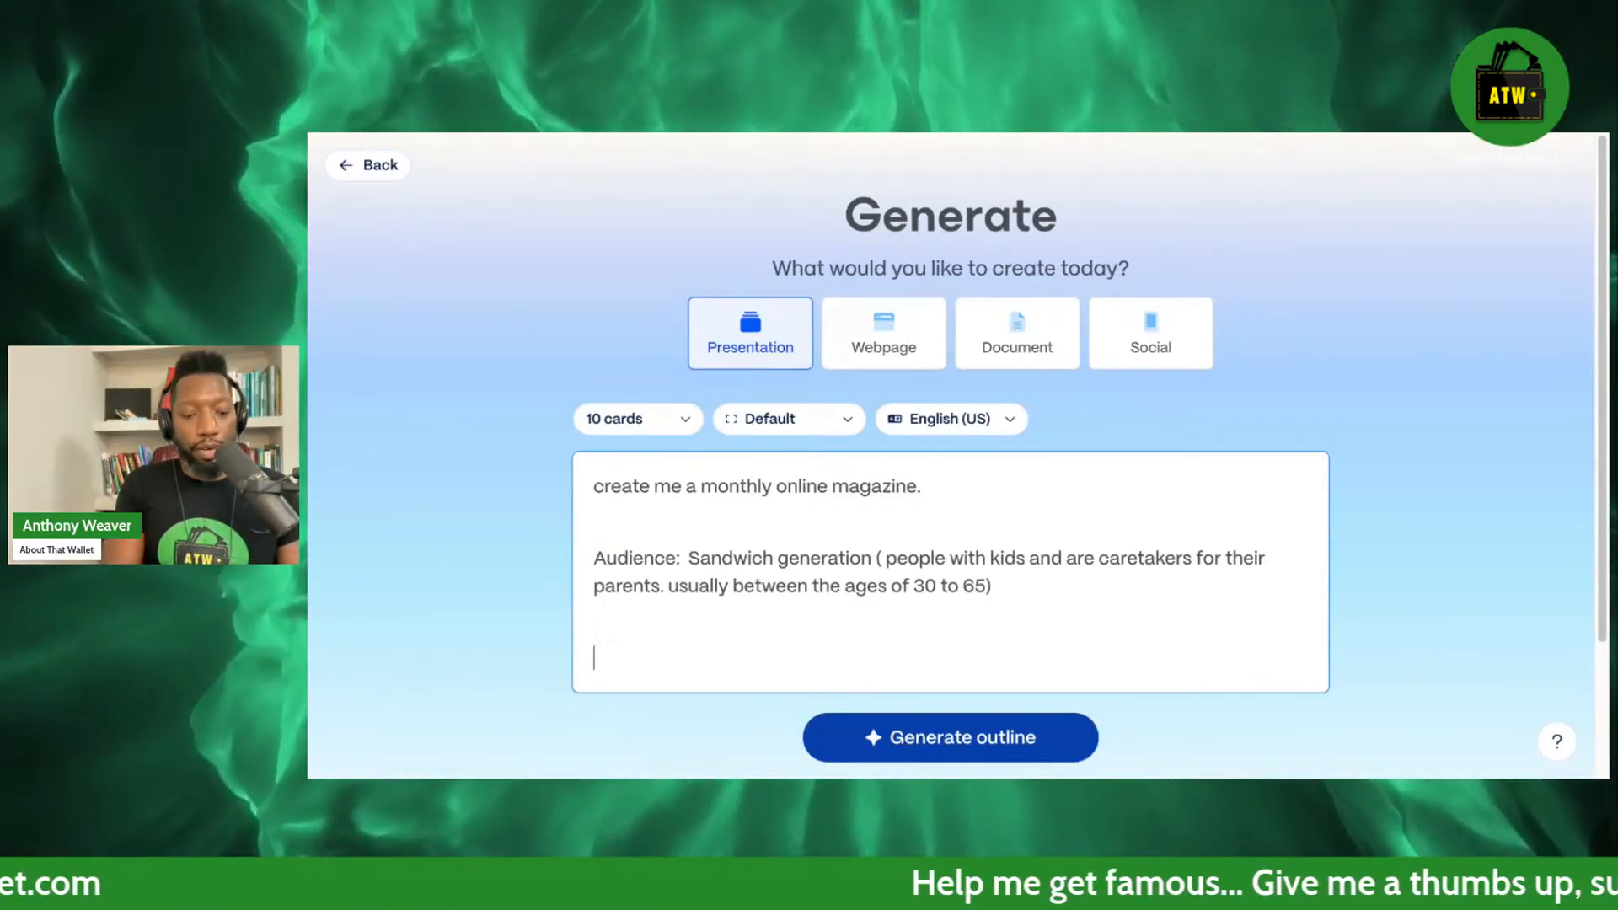
{"action": "type", "text": "Brand"}
{"action": "key", "text": "BackSpace"}
{"action": "key", "text": "BackSpace"}
{"action": "key", "text": "BackSpace"}
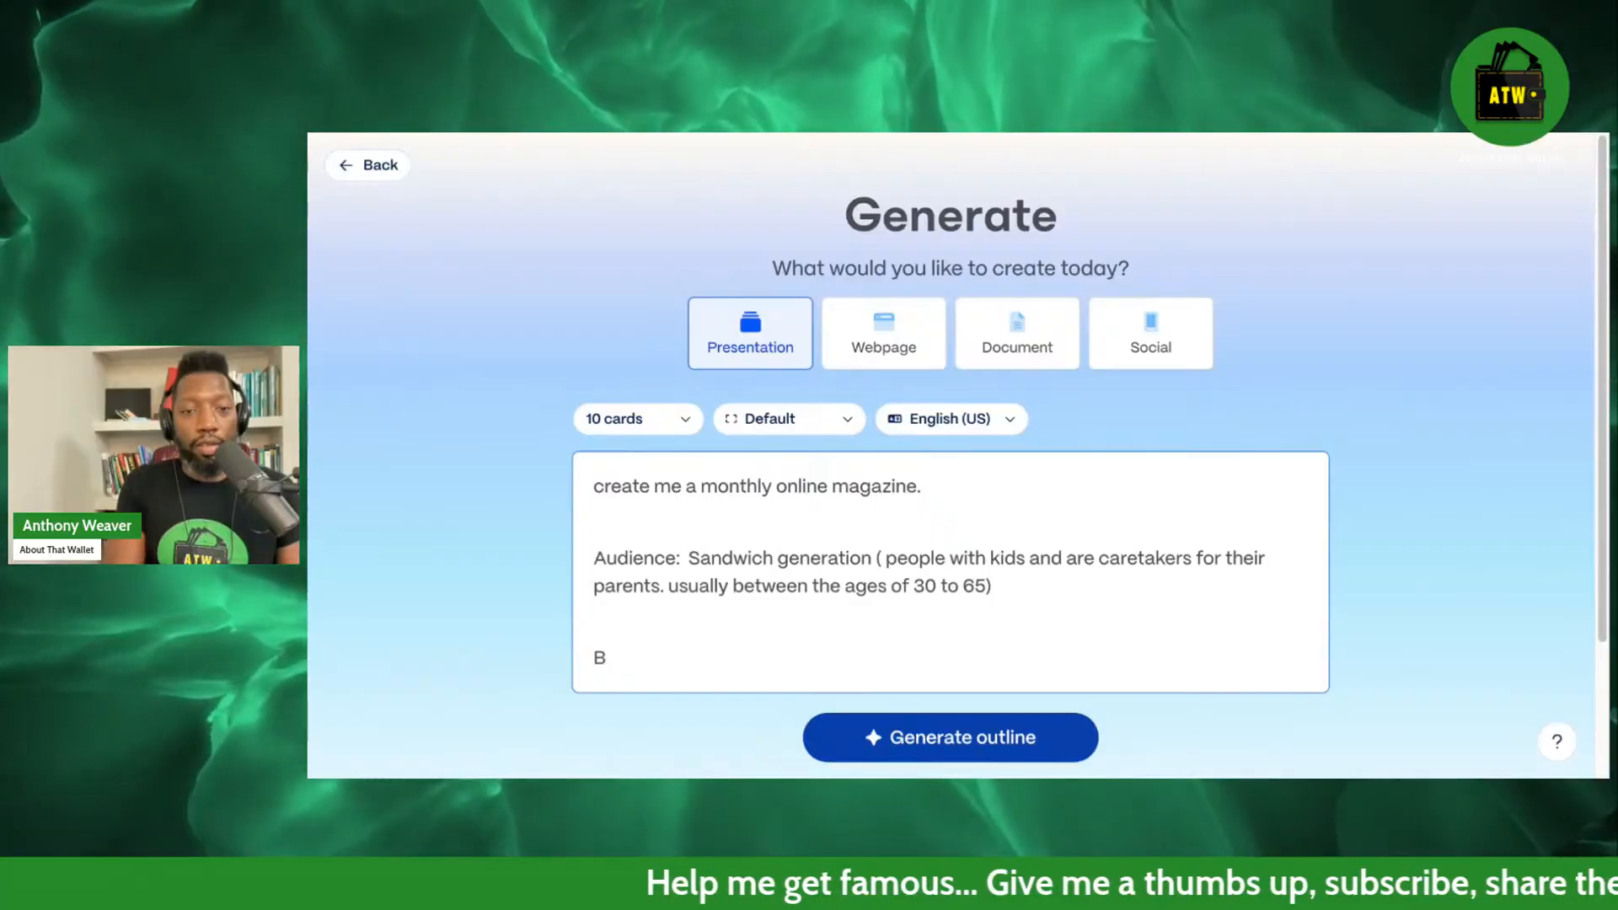
{"action": "type", "text": "siness "}
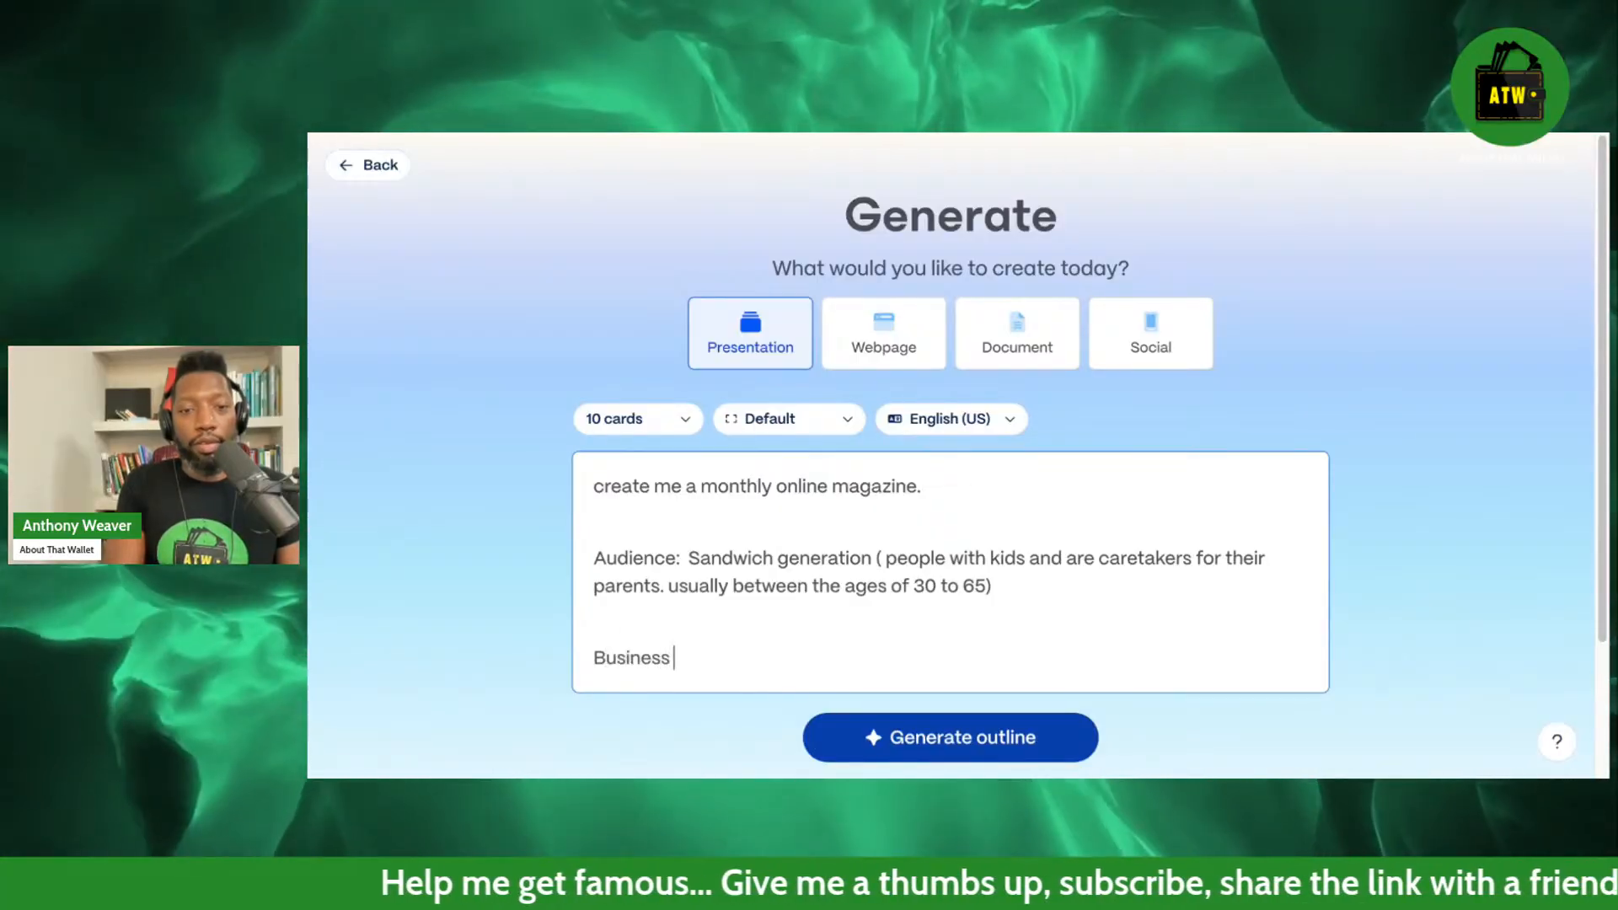
{"action": "type", "text": "Bran"}
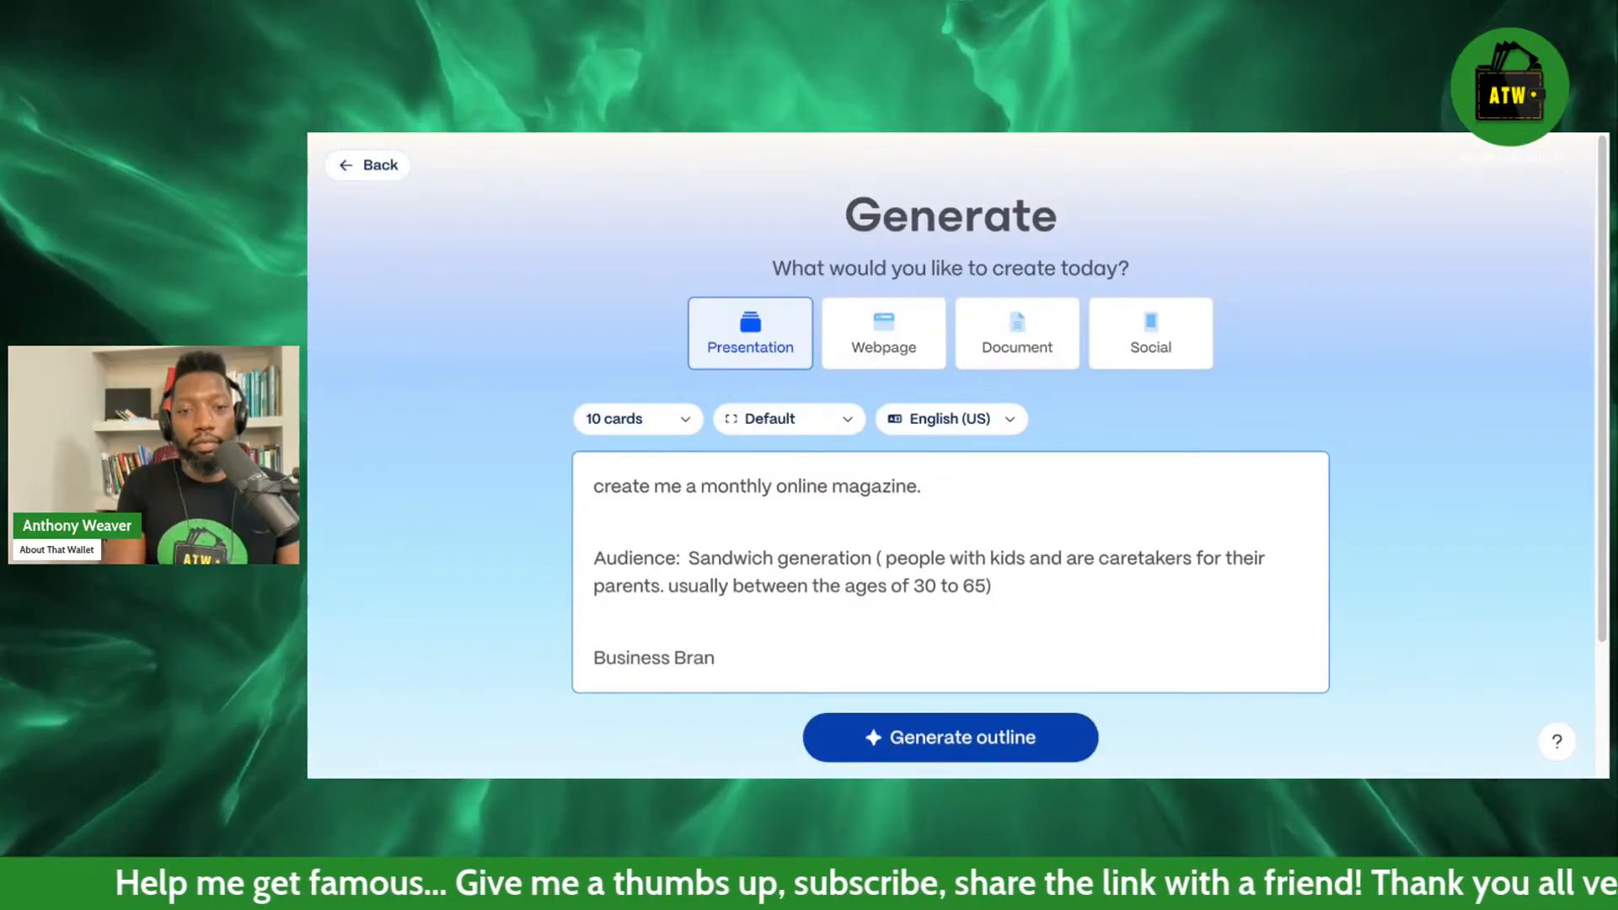
{"action": "type", "text": "d:"}
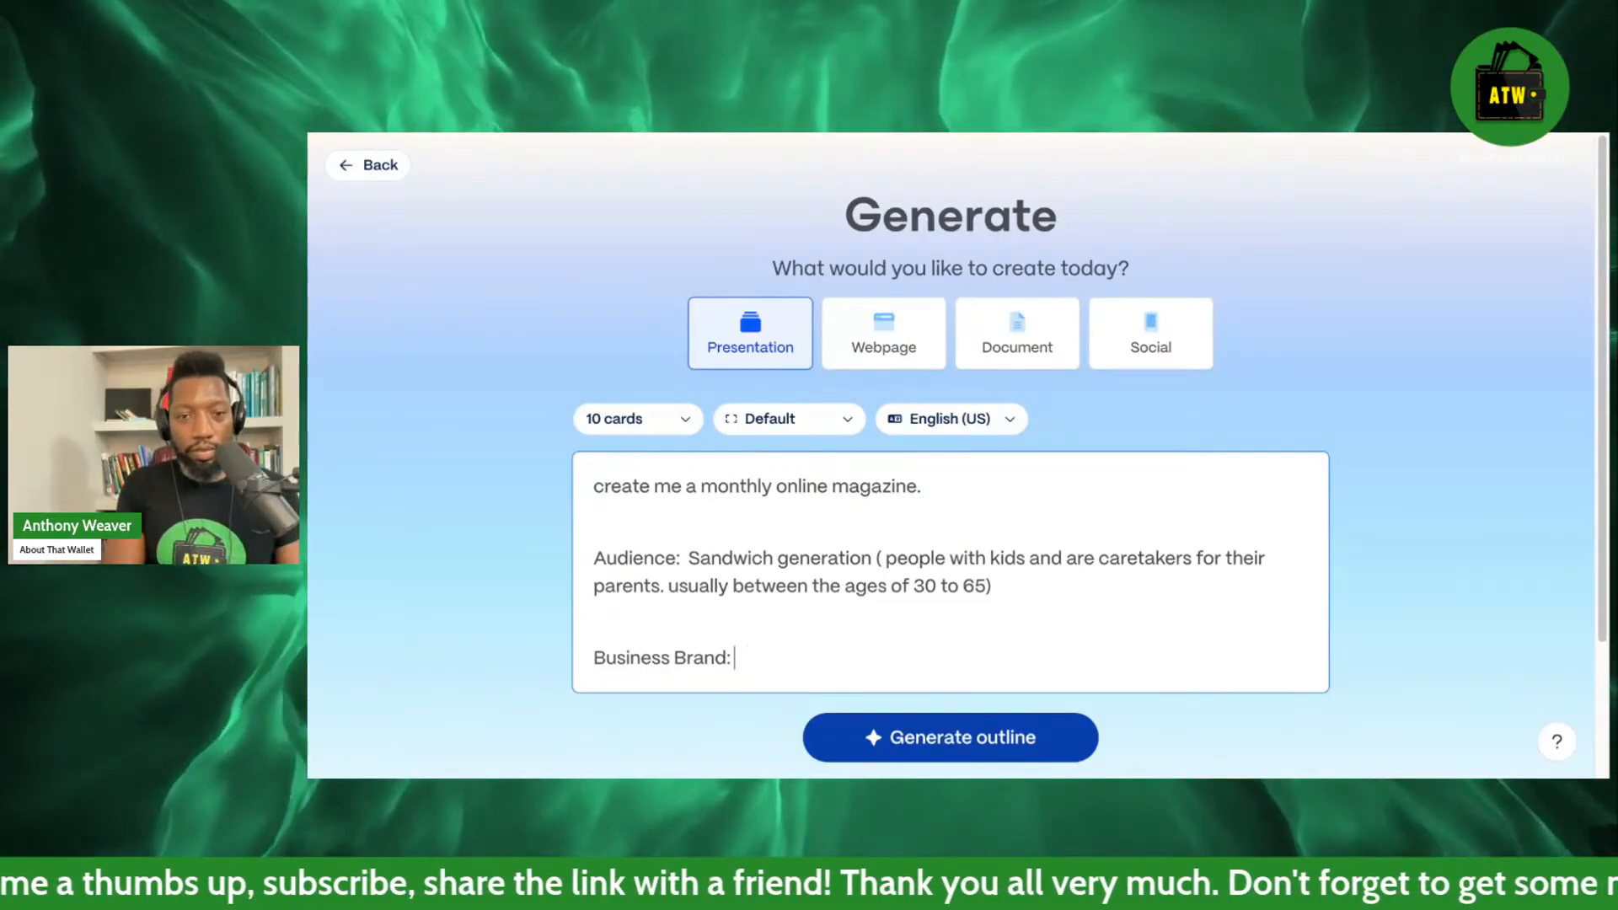
Add the line "Name is About That Wallet" under the business brand heading and start a new line below it.
{"action": "key", "text": "Return"}
{"action": "type", "text": "N"}
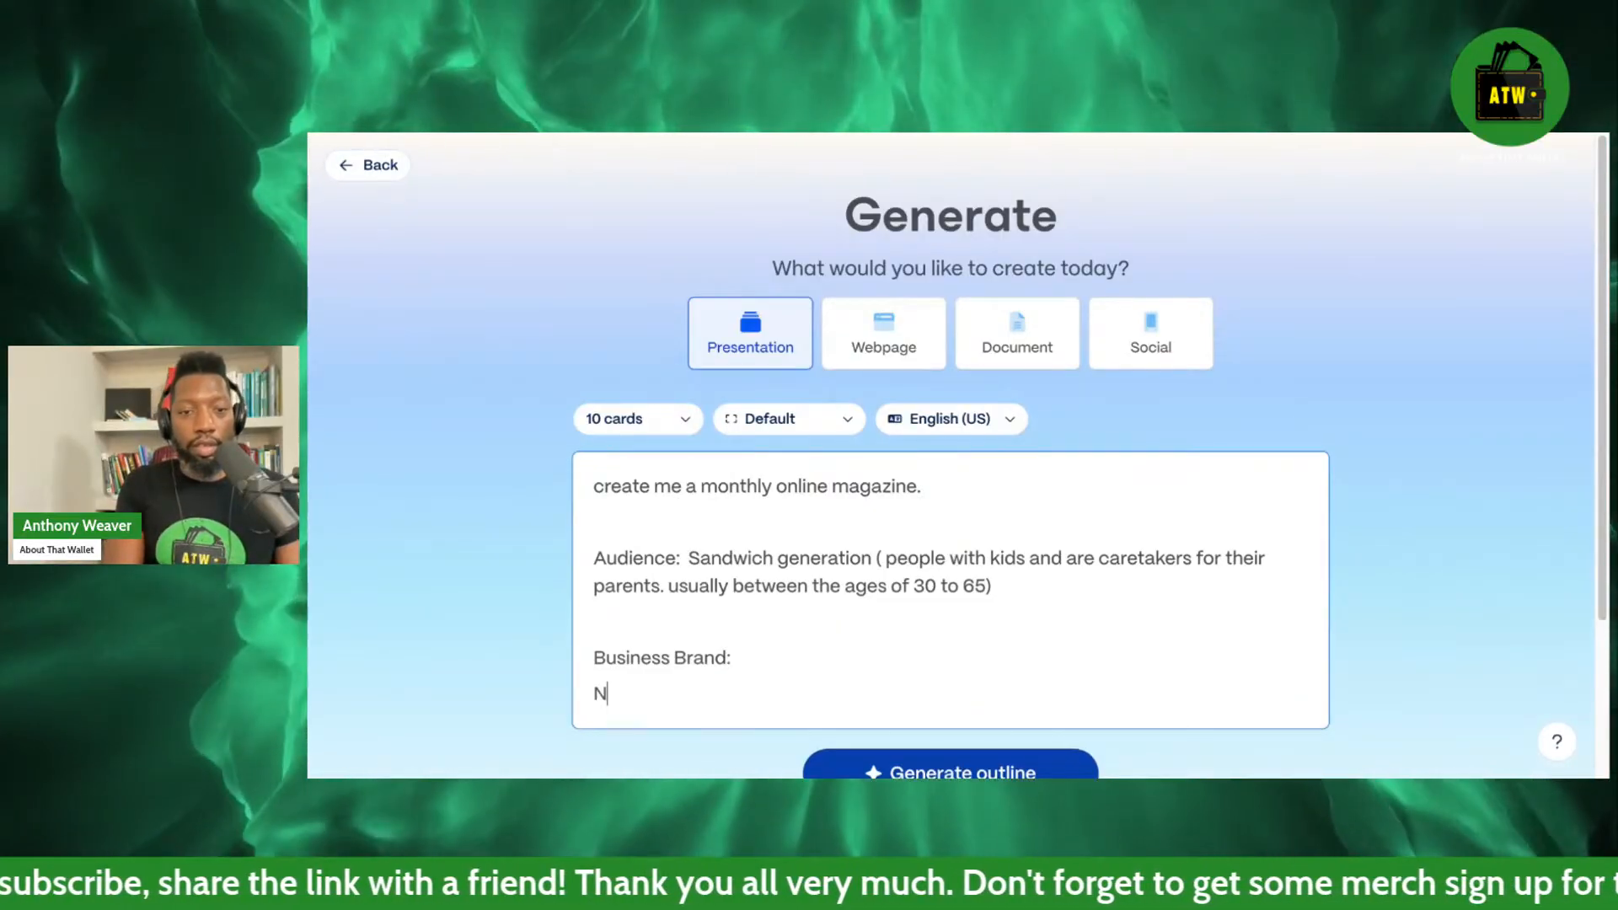
{"action": "type", "text": "ame is "}
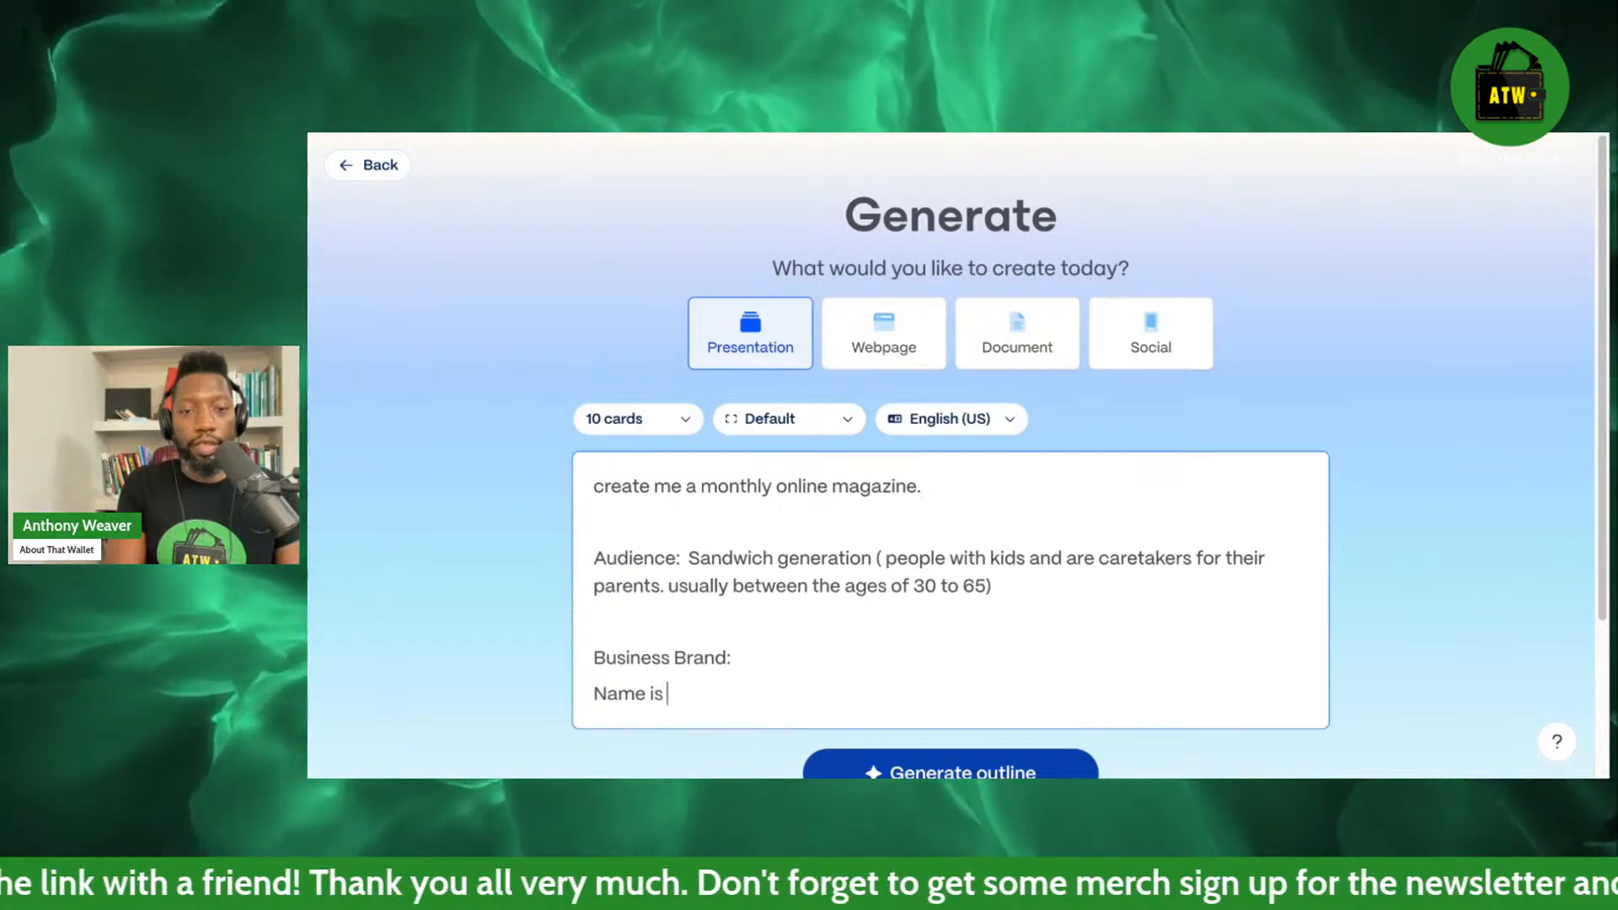
{"action": "type", "text": "About That Wallet"}
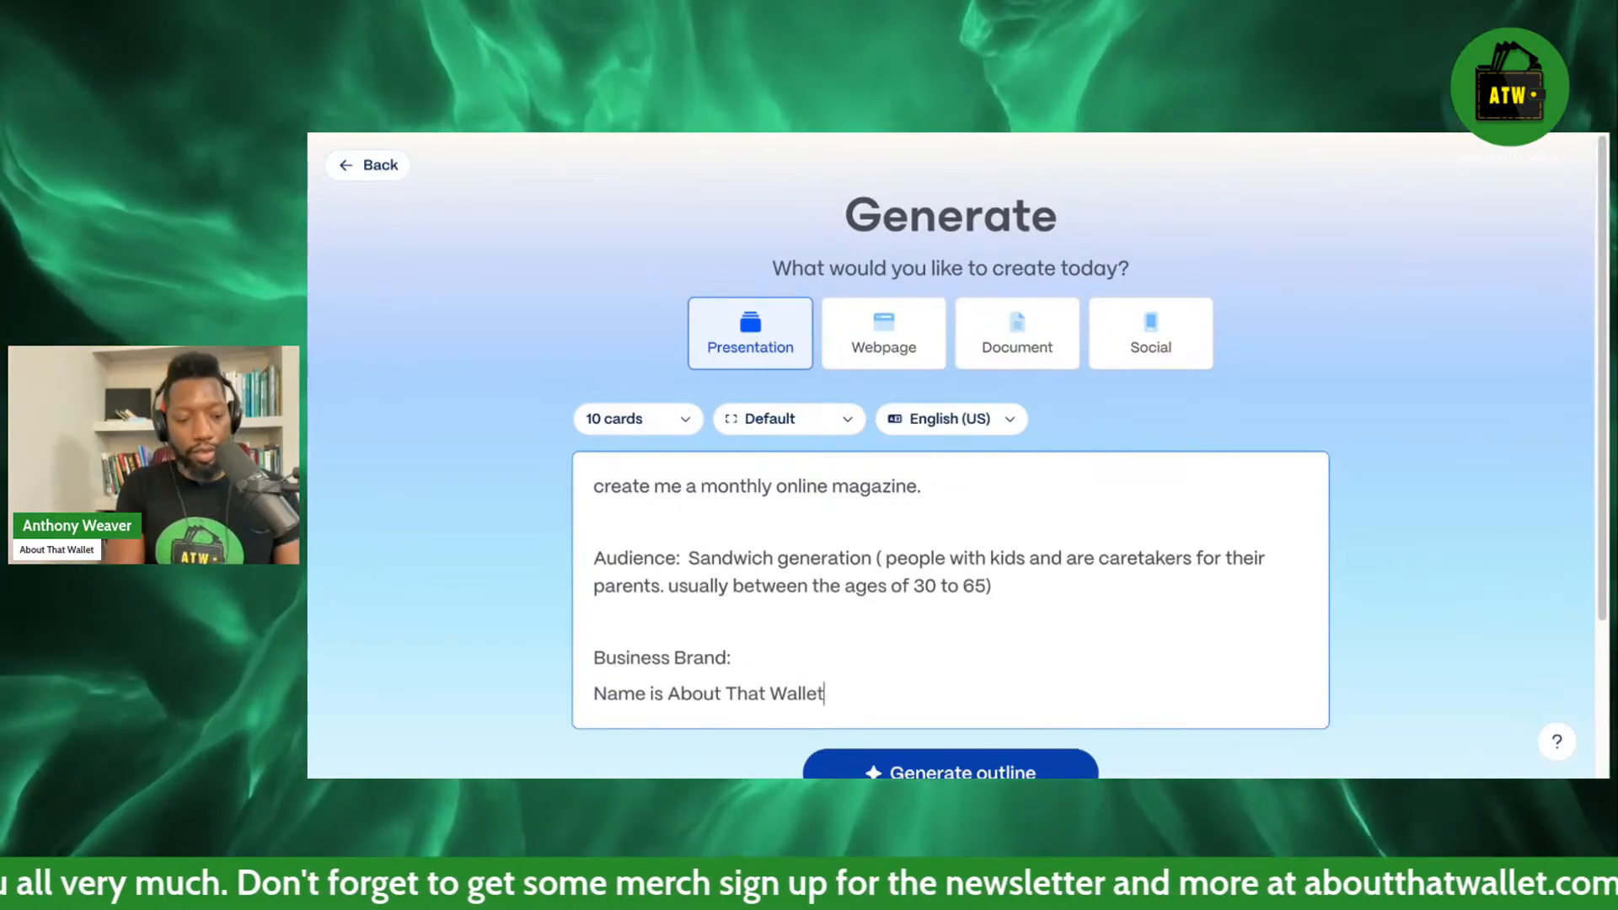
{"action": "key", "text": "Return"}
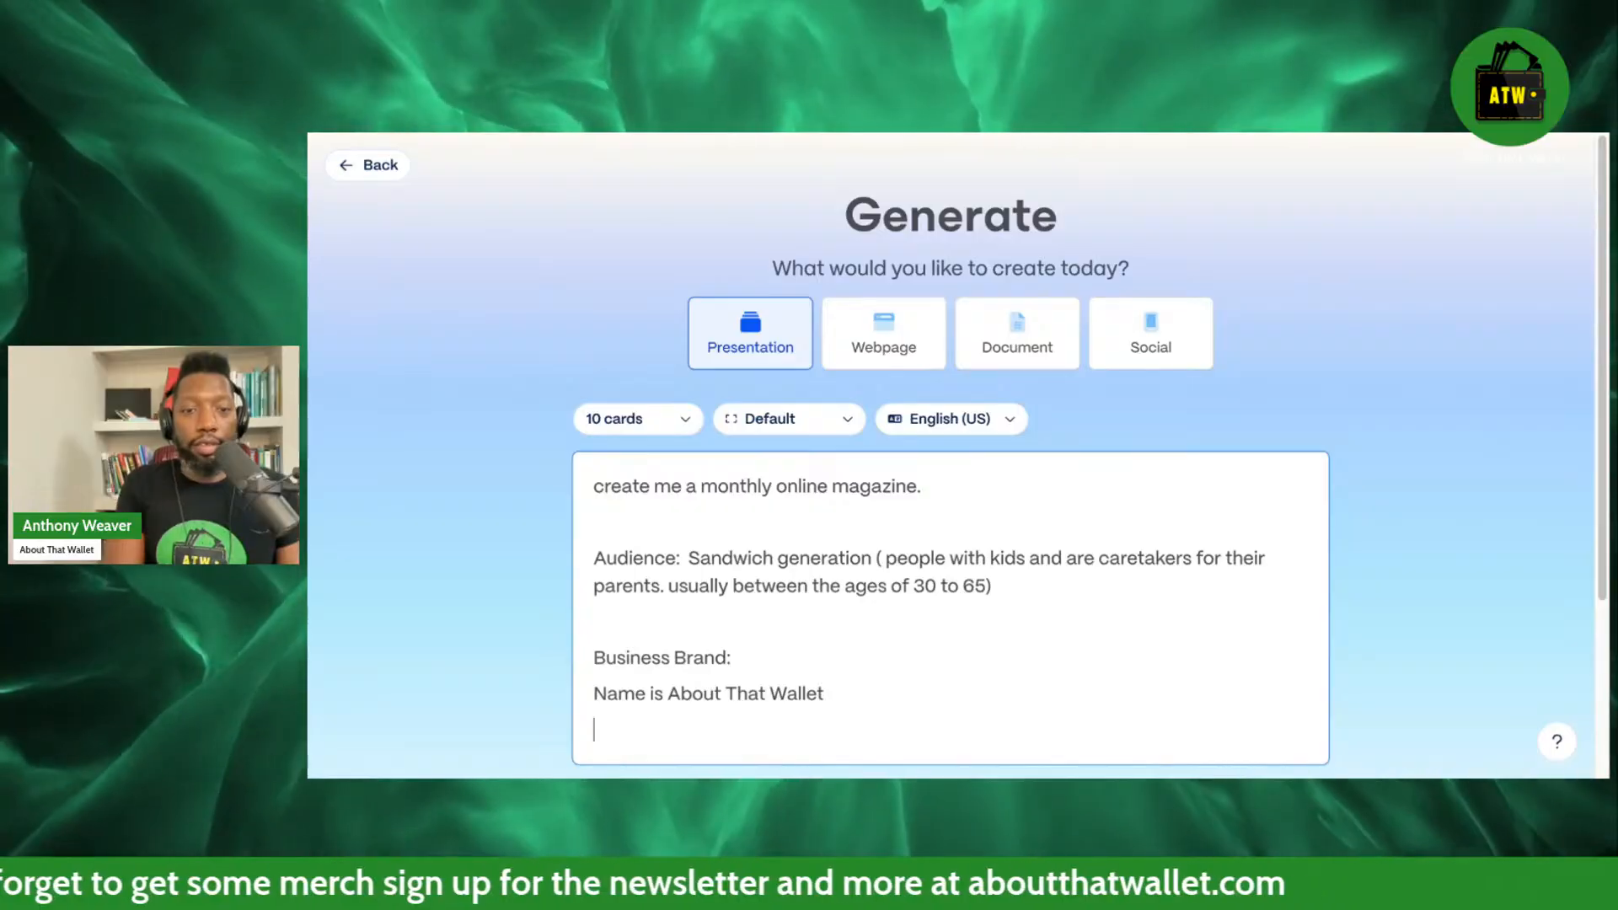
Choose Document as the type of content to create and add a "Description:" line below the brand name in the prompt.
{"action": "scroll", "coordinate": [1170, 405], "scroll_direction": "down", "scroll_amount": 2}
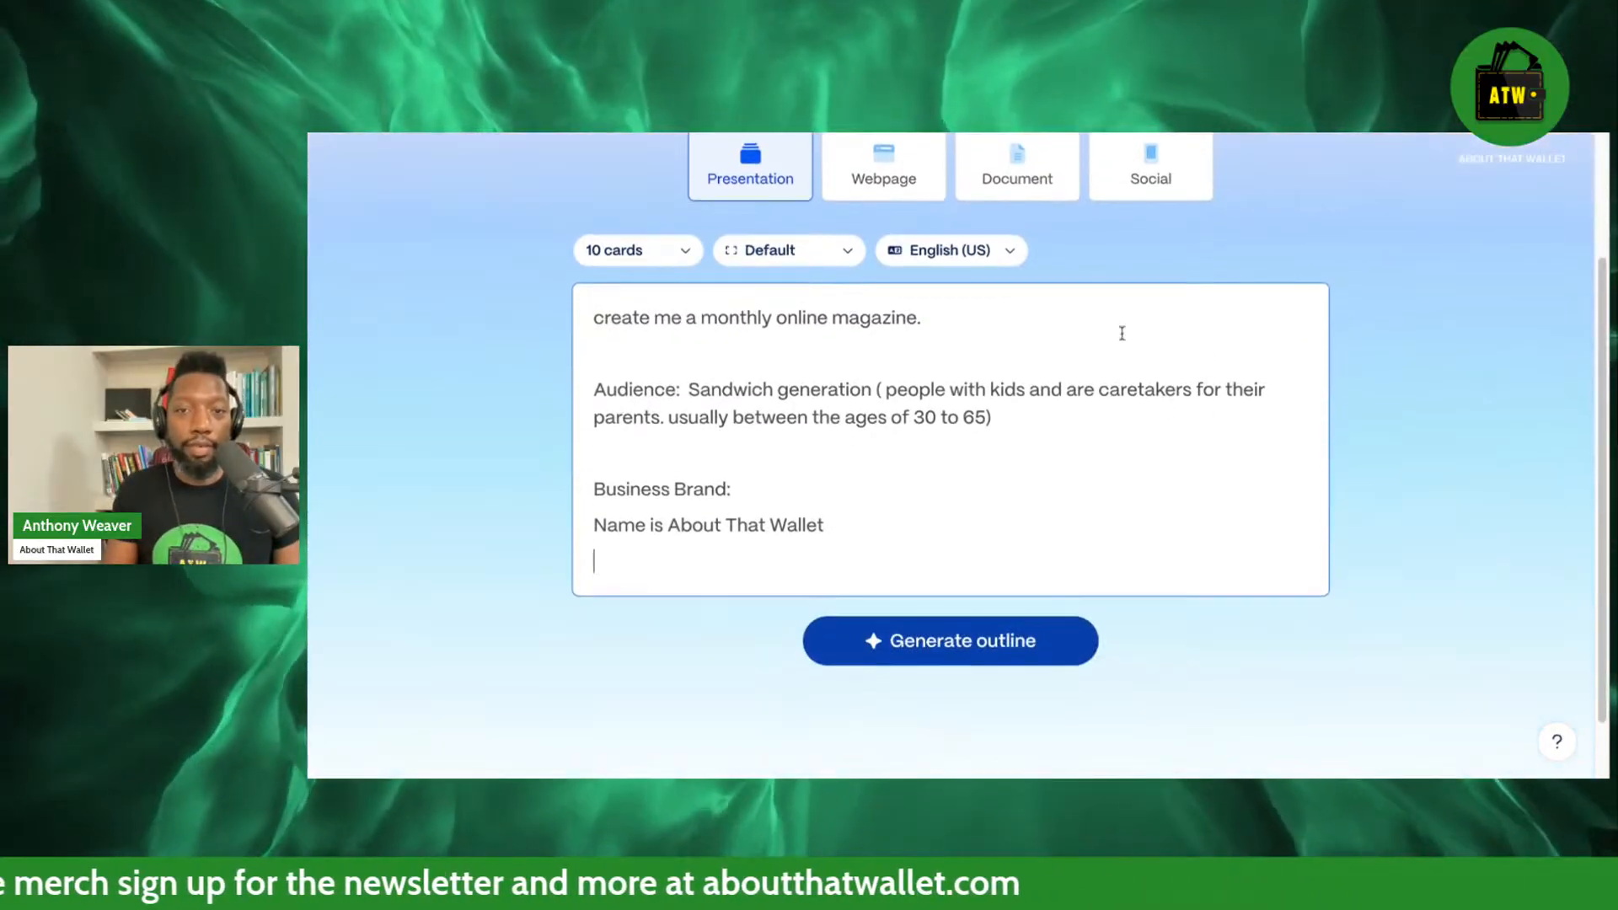
{"action": "left_click", "coordinate": [1032, 165]}
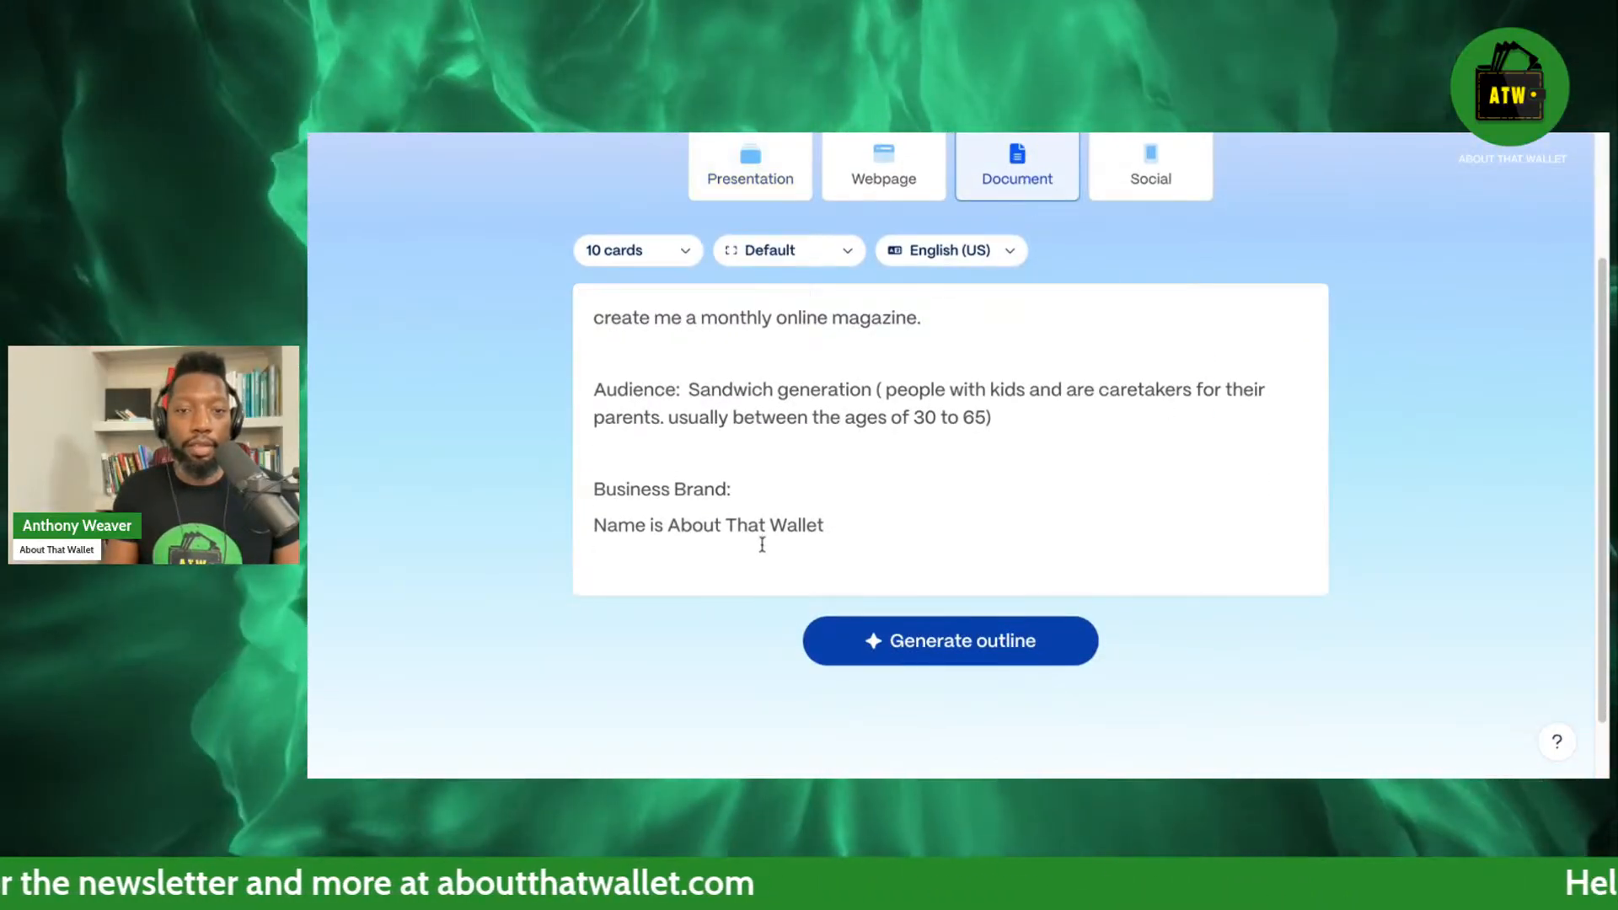
{"action": "left_click", "coordinate": [759, 542]}
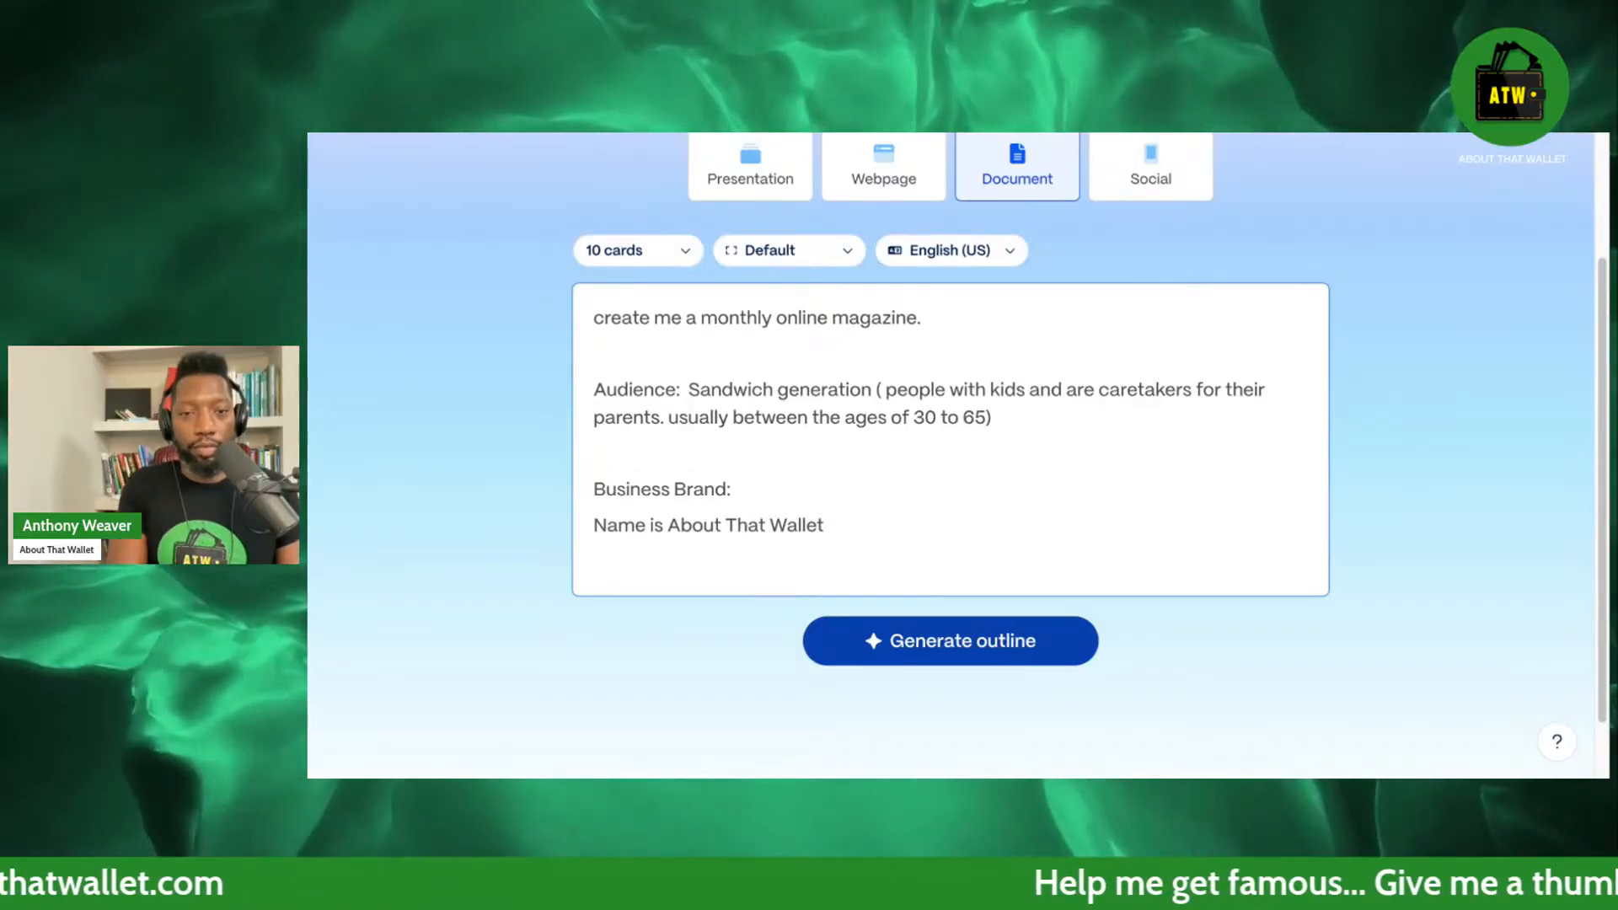
{"action": "type", "text": "Desc"}
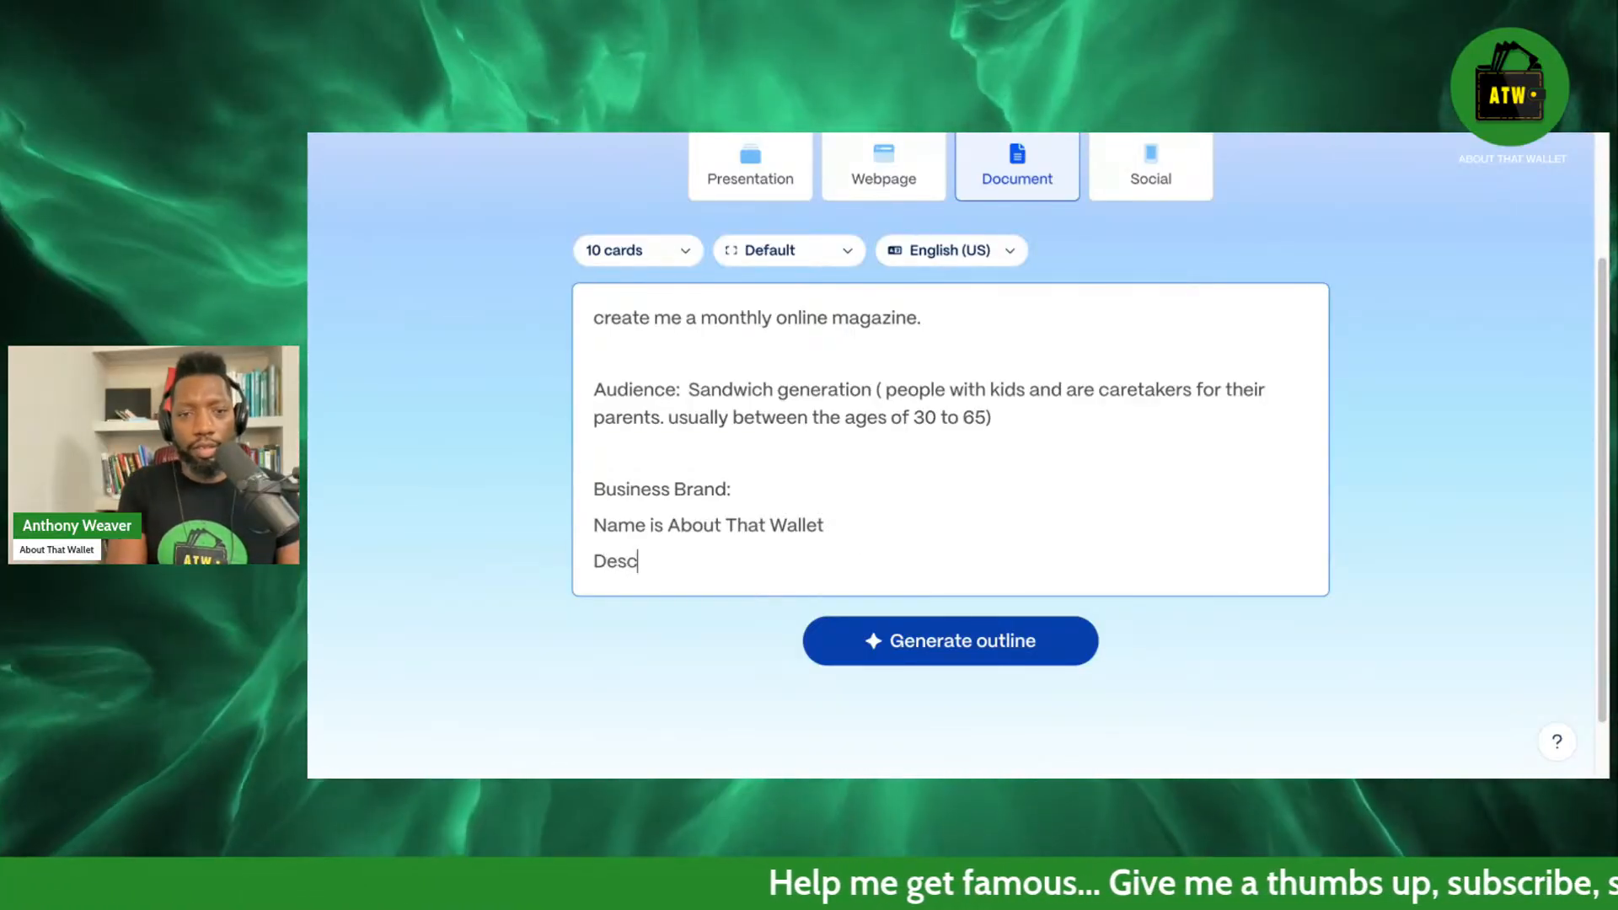
{"action": "type", "text": "ription:"}
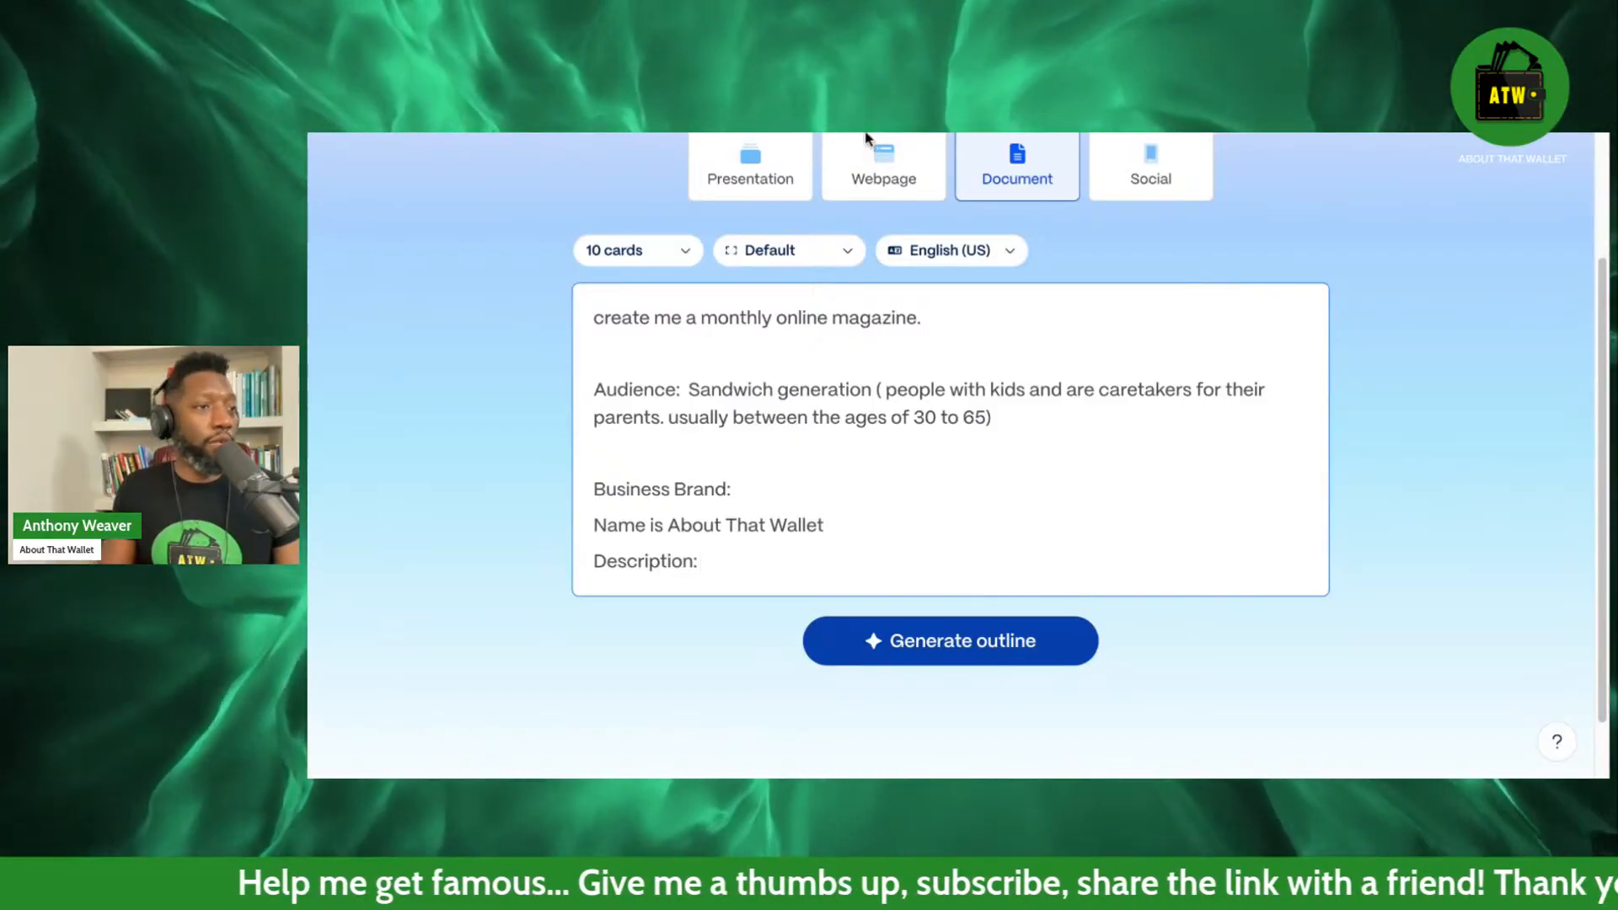
{"action": "key", "text": "alt+Tab"}
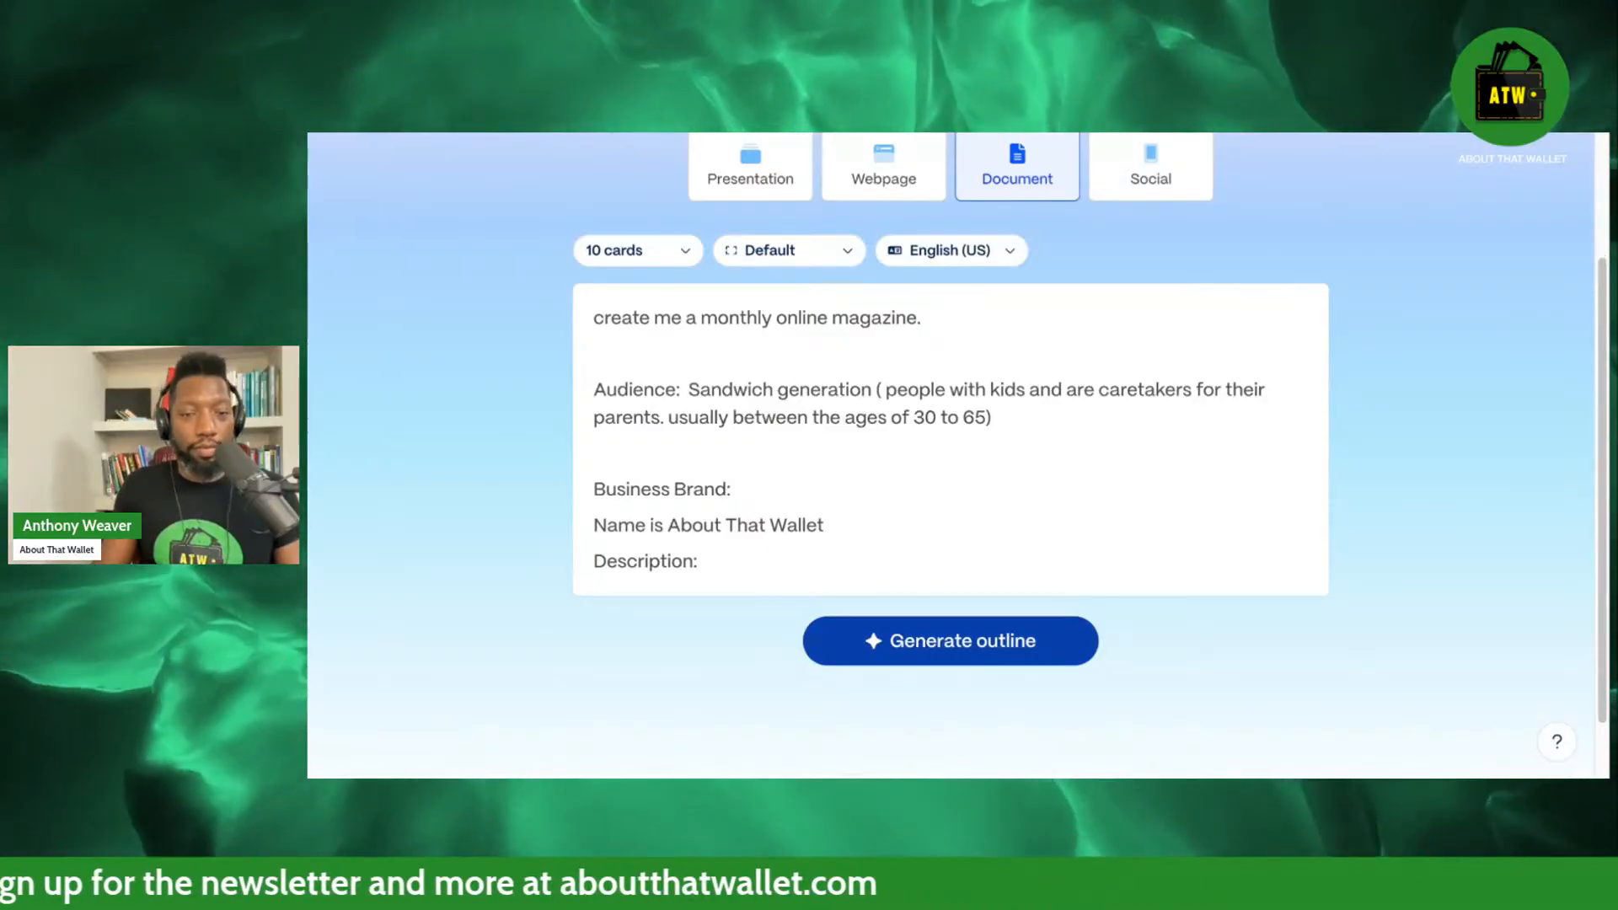
{"action": "left_click", "coordinate": [740, 459]}
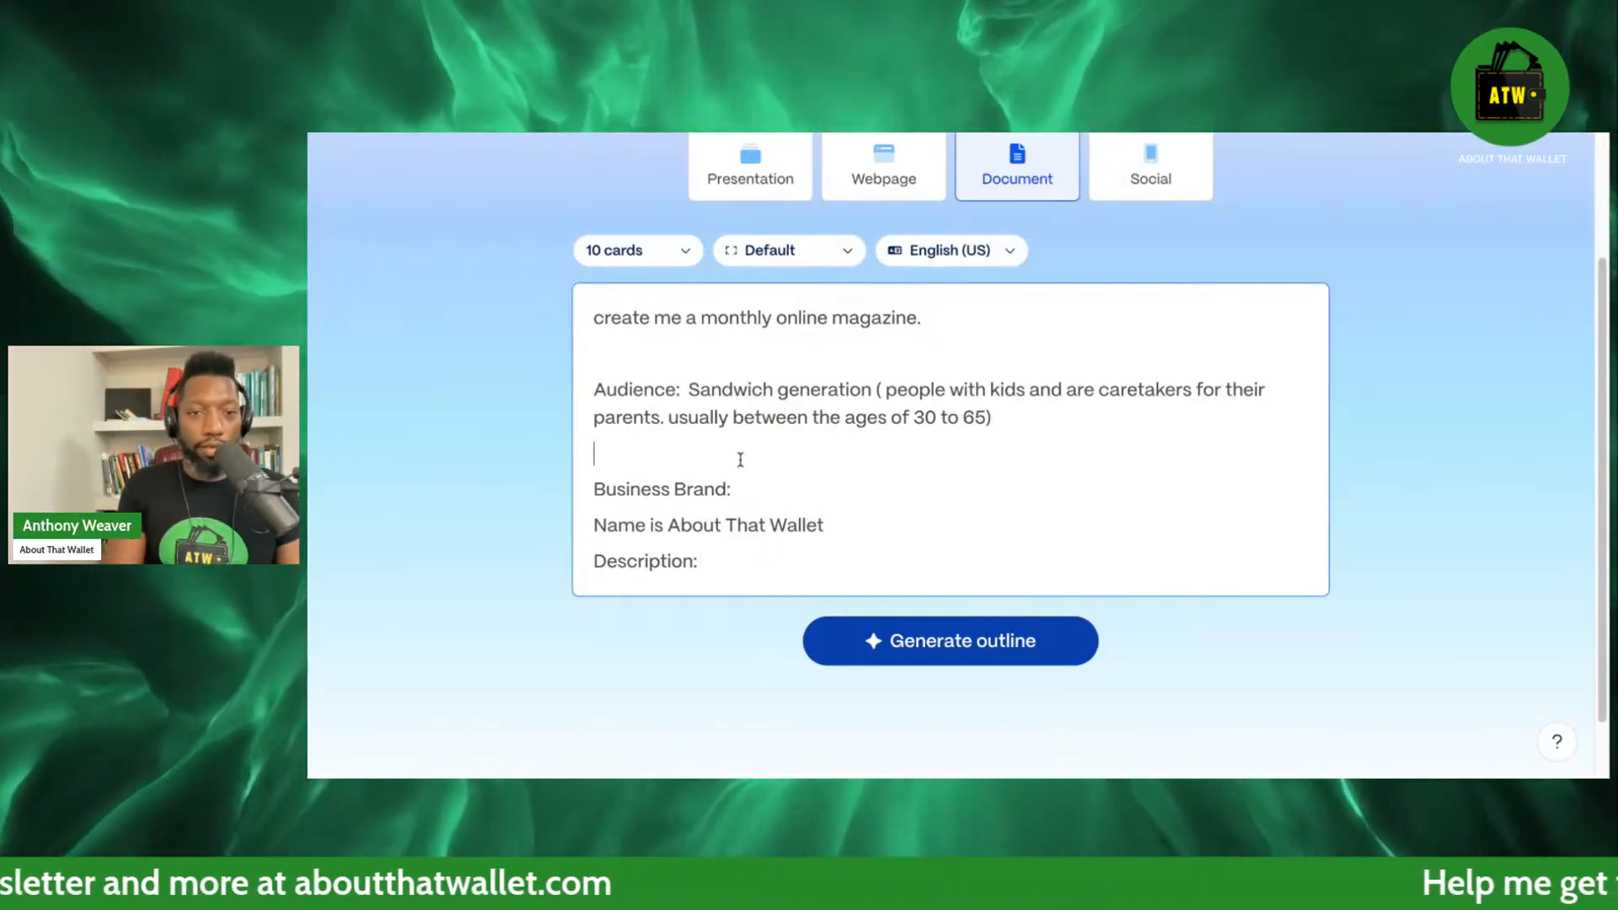
{"action": "key", "text": "Return"}
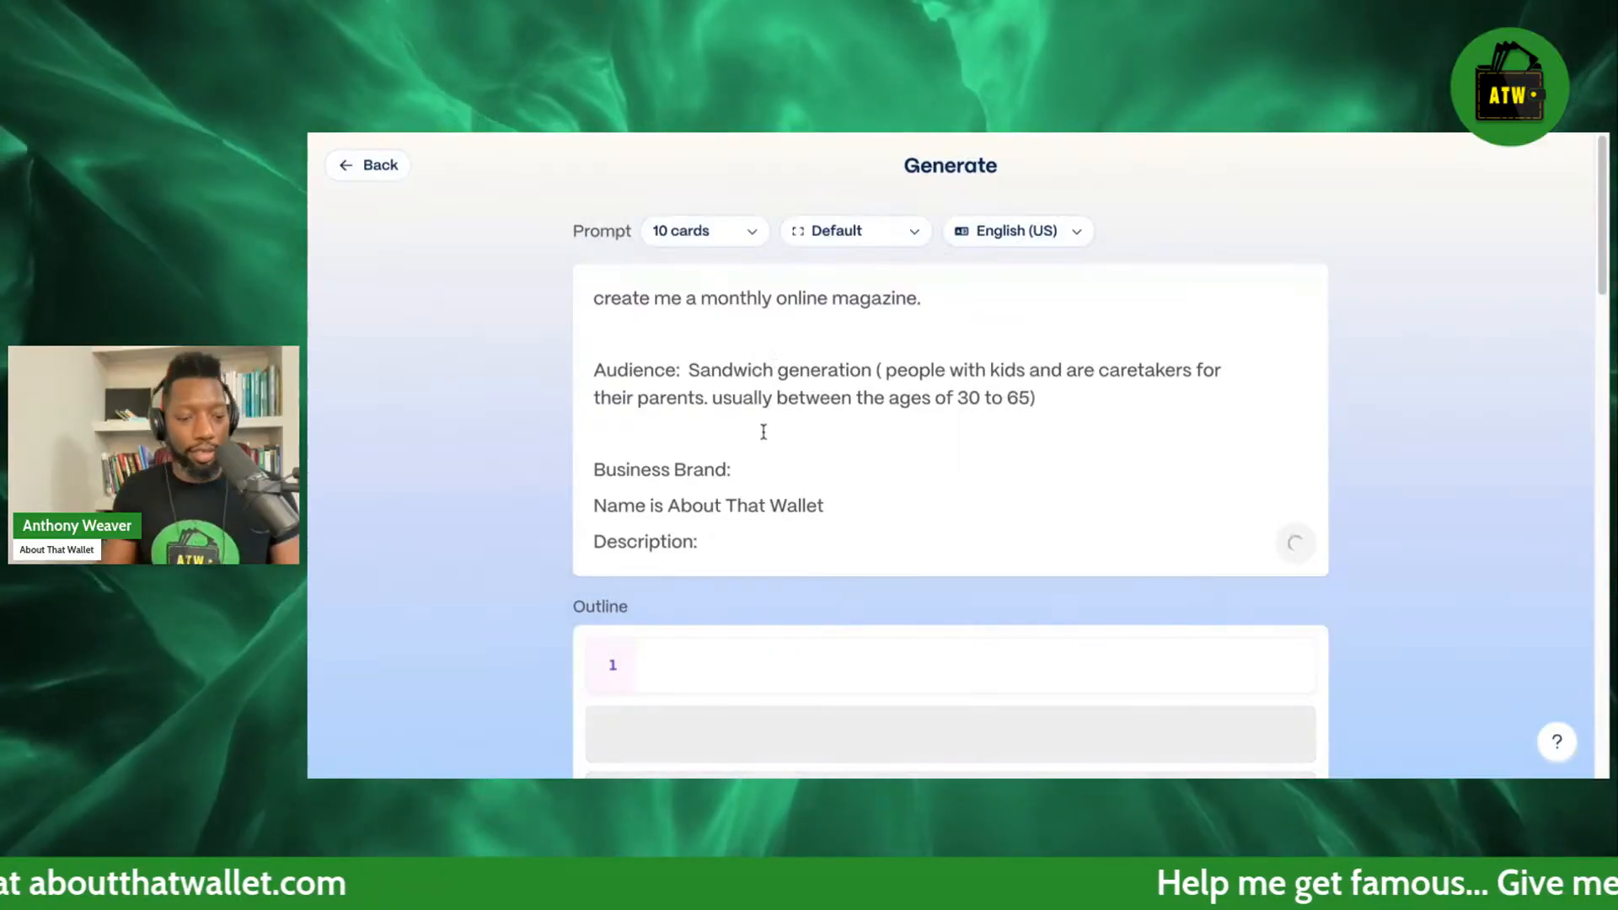
{"action": "left_click", "coordinate": [367, 164]}
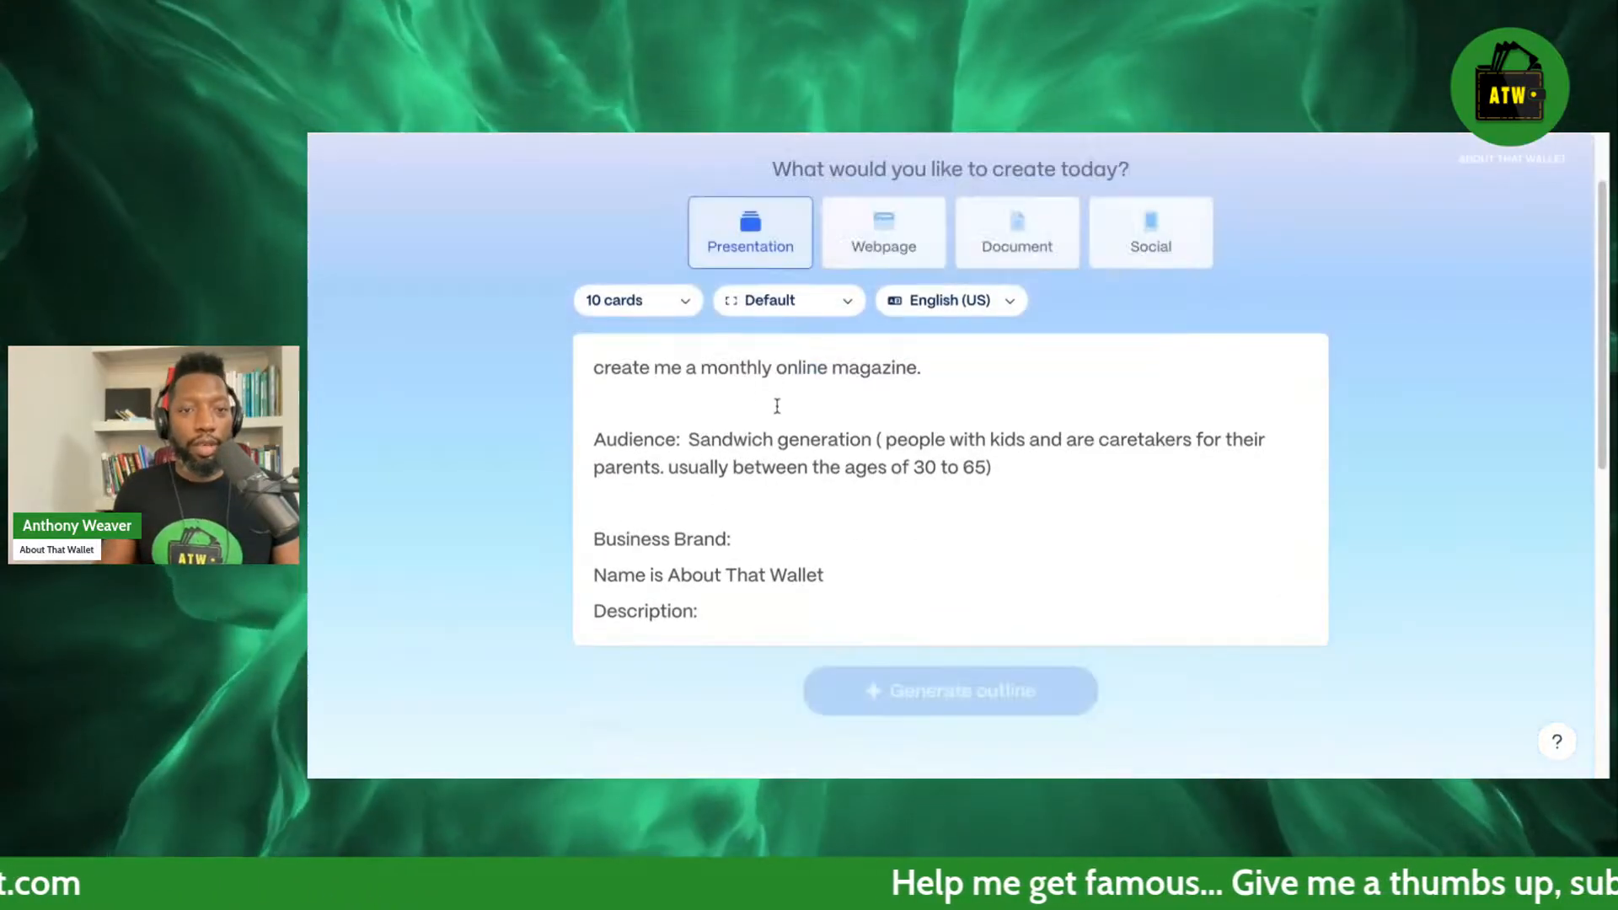
Insert "My Bio:" with the copied podcast host bio between the magazine request and the audience, followed by a blank line.
{"action": "left_click", "coordinate": [691, 431]}
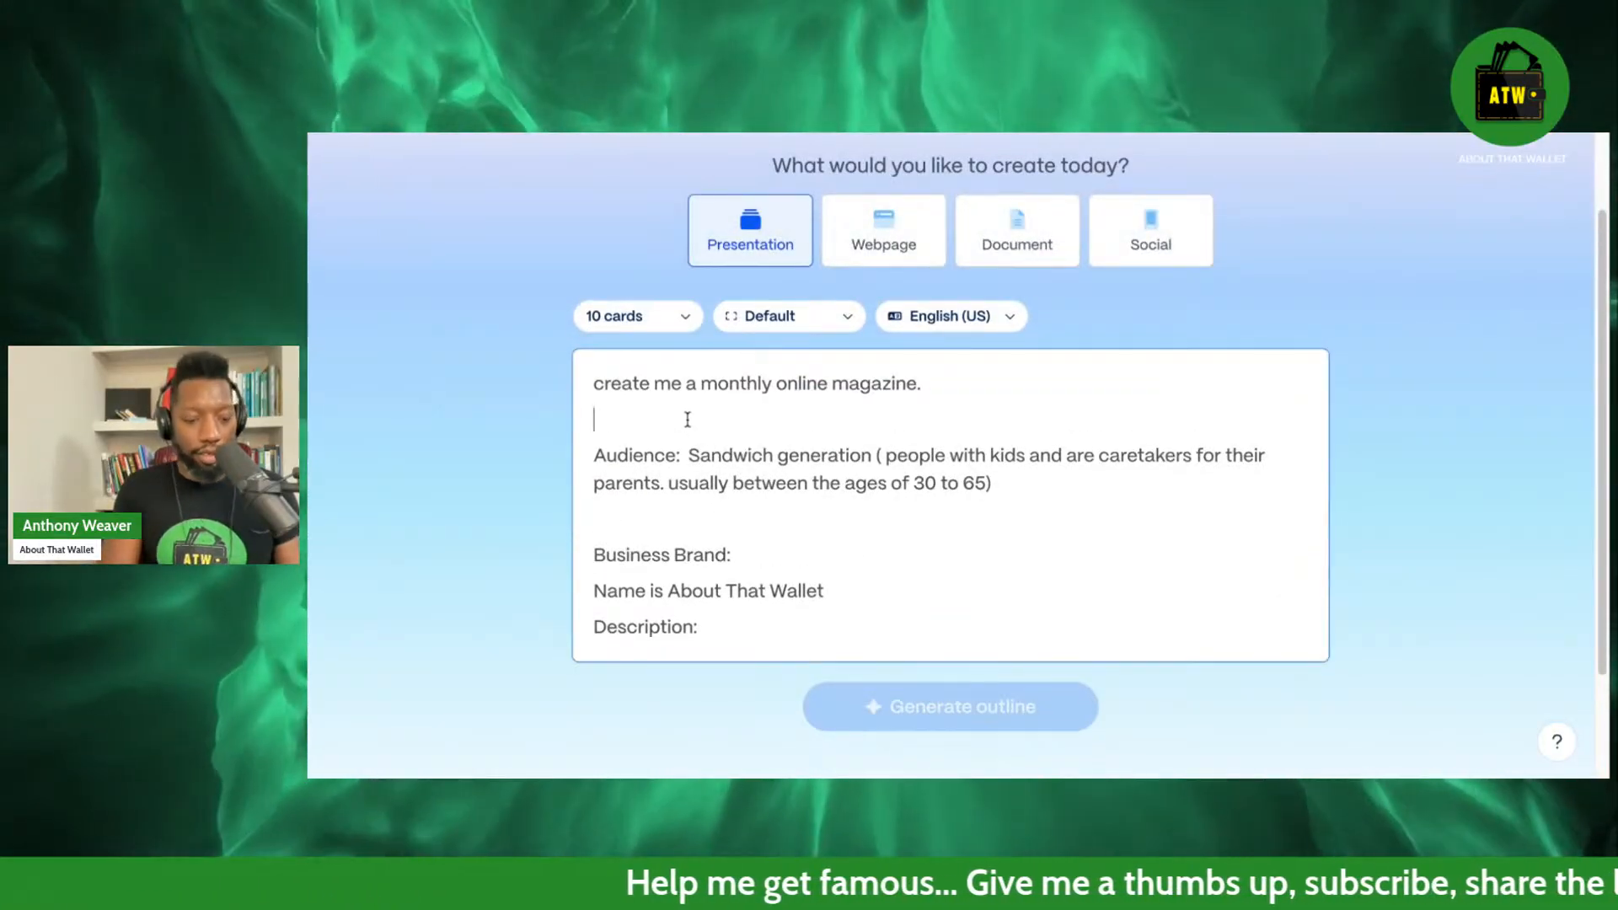
{"action": "type", "text": "My Bi"}
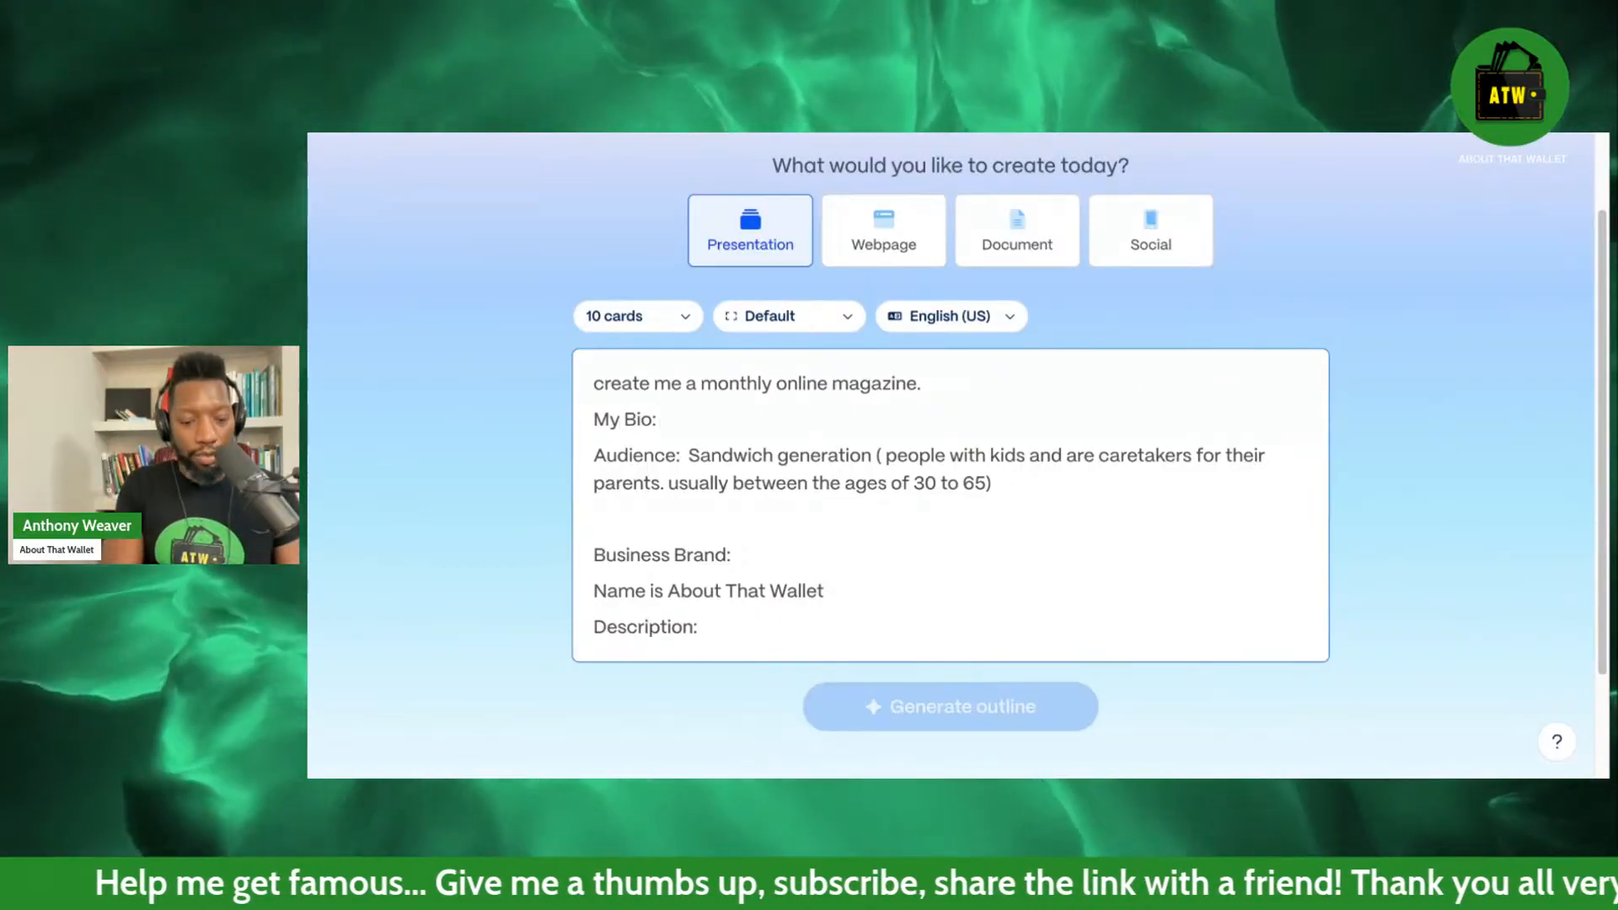
{"action": "type", "text": "o:"}
{"action": "type", "text": "Anthony Weaver creates financial content in the form of a podcast titled About That Wallet, to help the sandwich generation build the lives they want by providing easy to follow strategies, life hacks and much more to help them build strong financial habits so that they can spend money, make money and talk about money with confidence."}
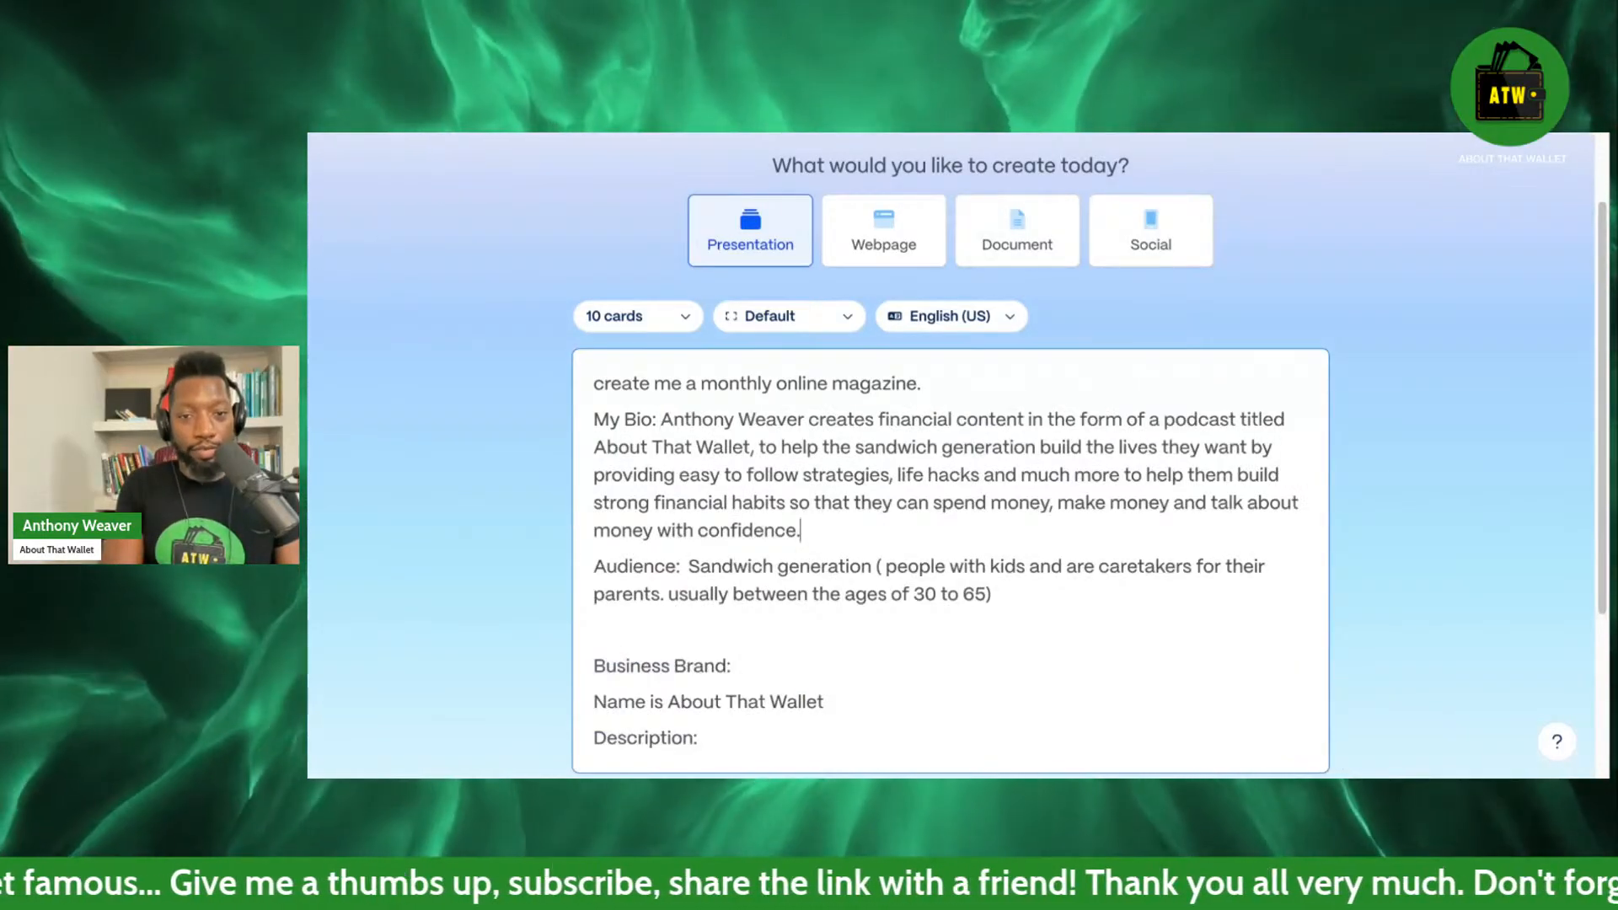
{"action": "key", "text": "Return"}
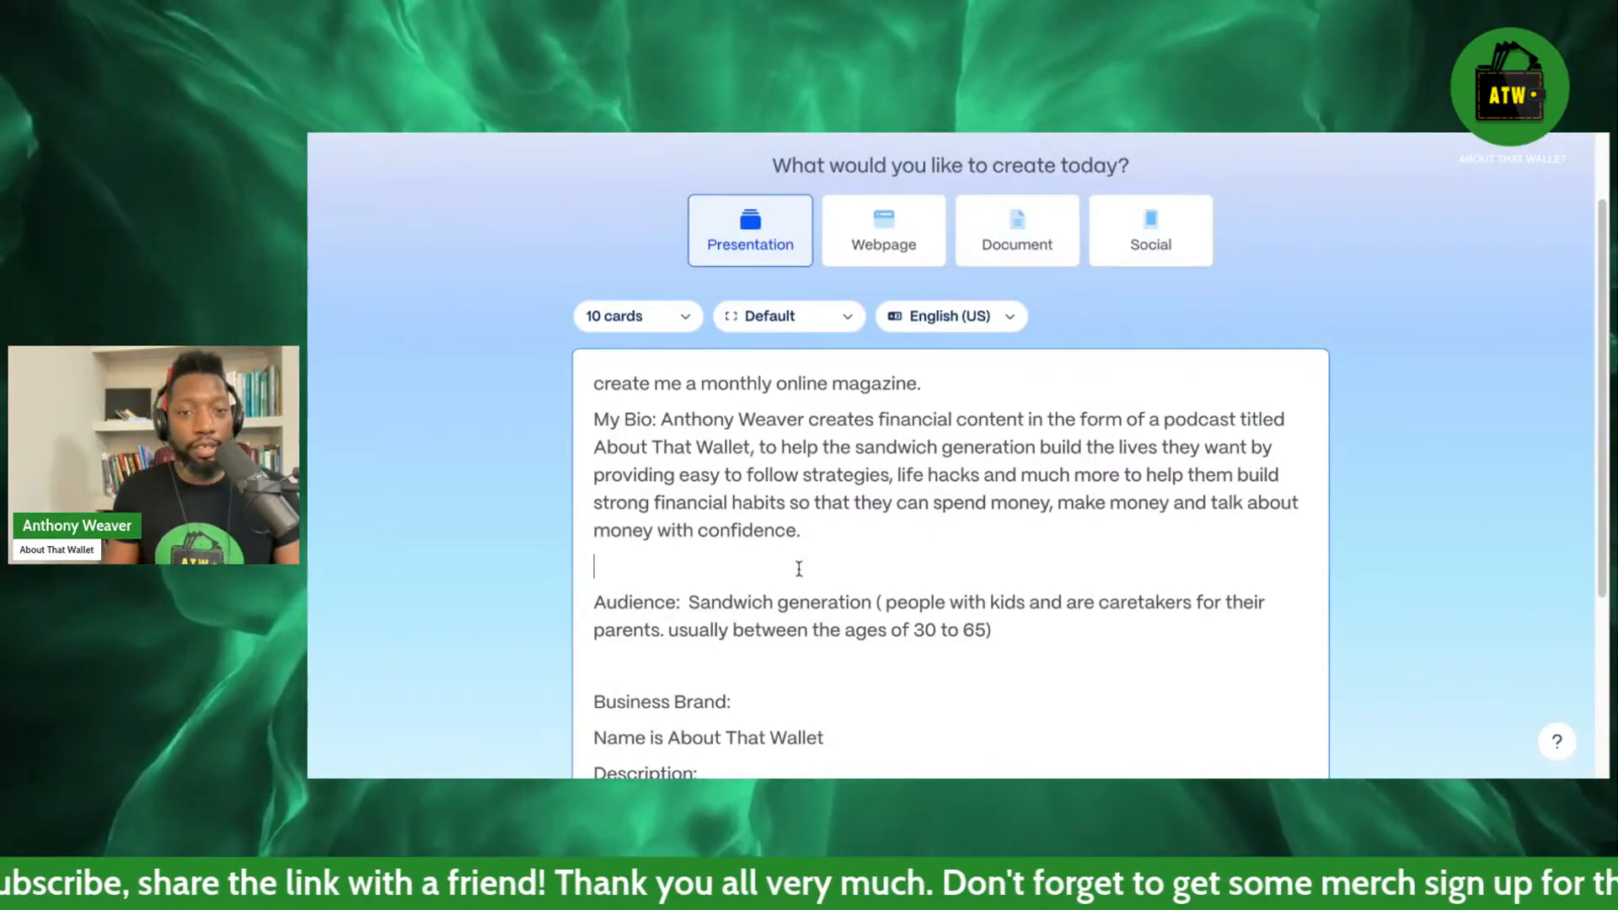
{"action": "scroll", "coordinate": [796, 567], "scroll_direction": "down", "scroll_amount": 2}
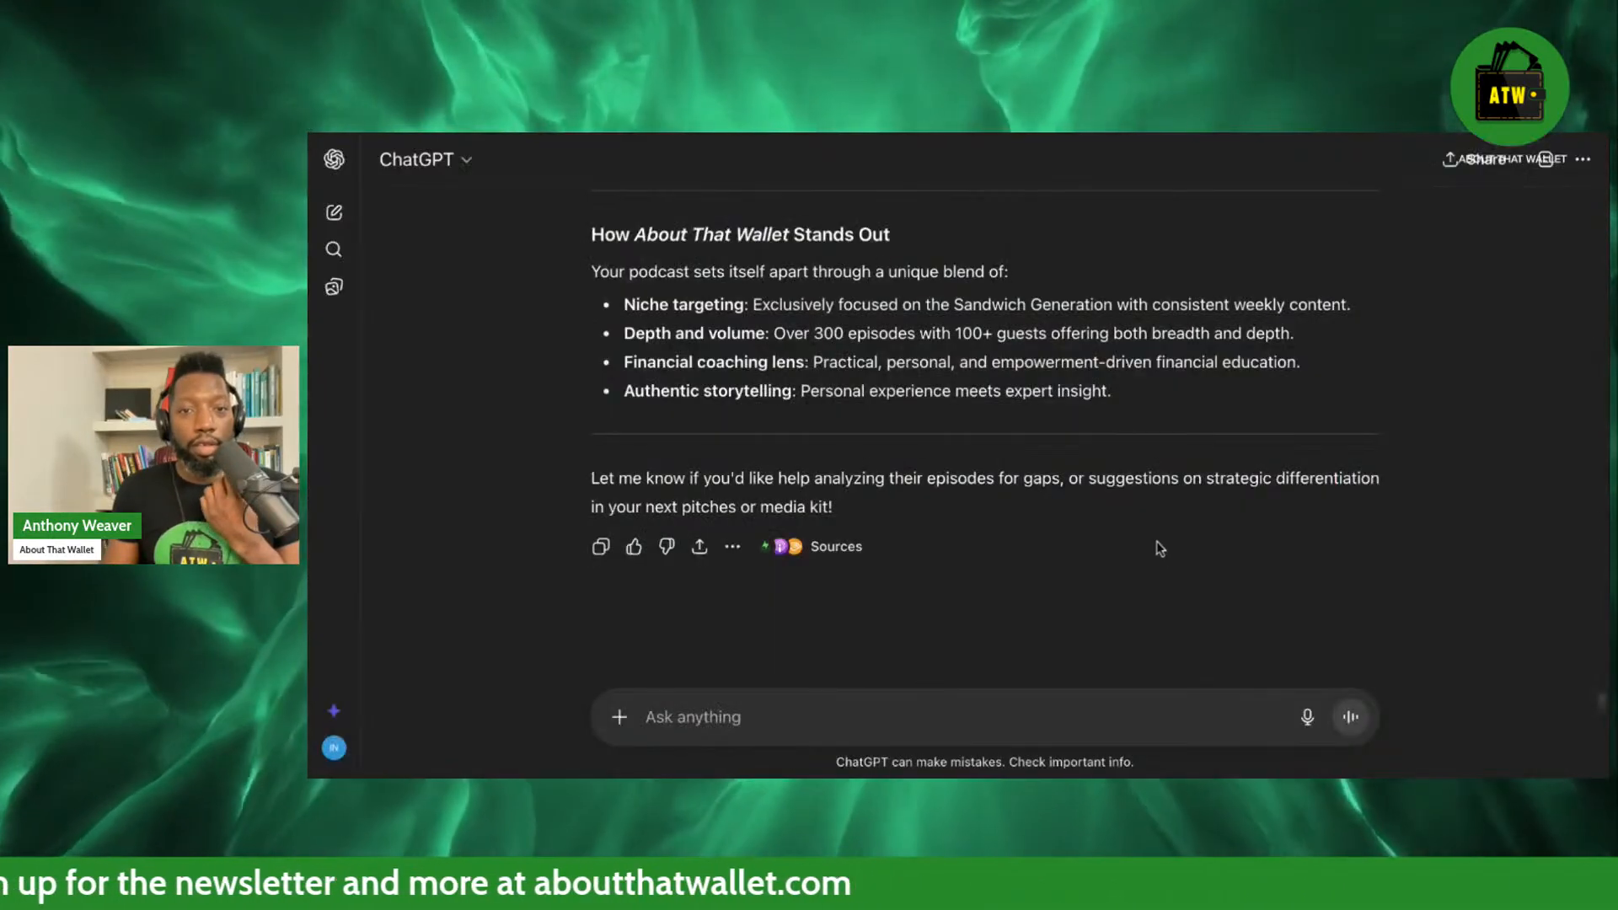
Switch to the ChatGPT conversation and review its past answers about the host, podcast, media kit and competitors for a usable brand description.
{"action": "scroll", "coordinate": [1153, 478], "scroll_direction": "up", "scroll_amount": 4}
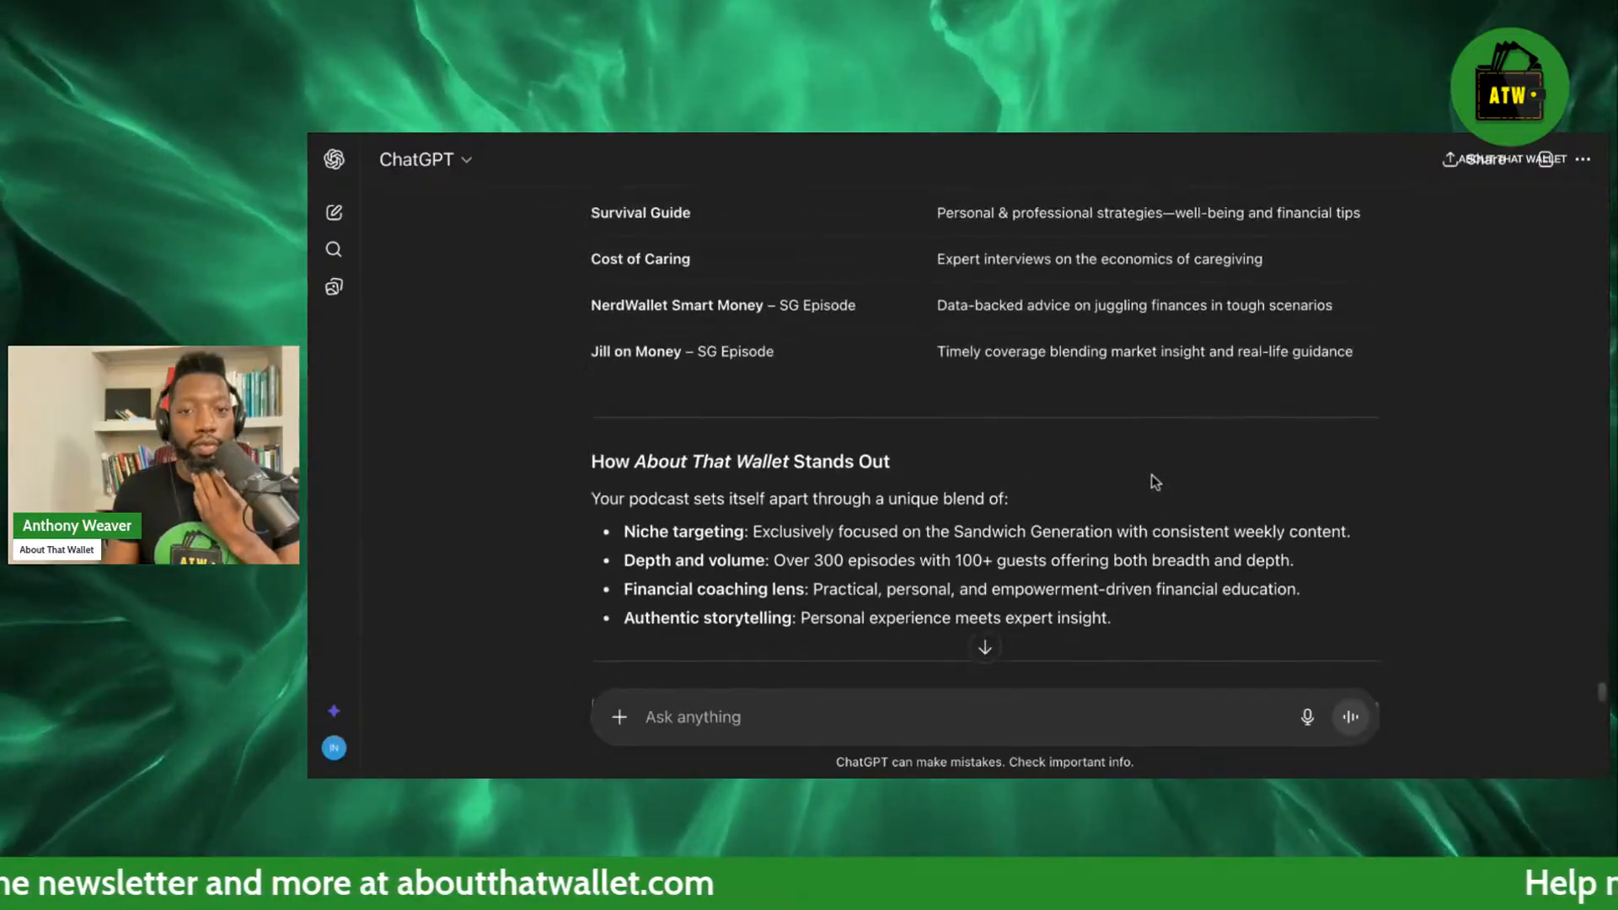
{"action": "scroll", "coordinate": [1152, 482], "scroll_direction": "up", "scroll_amount": 20}
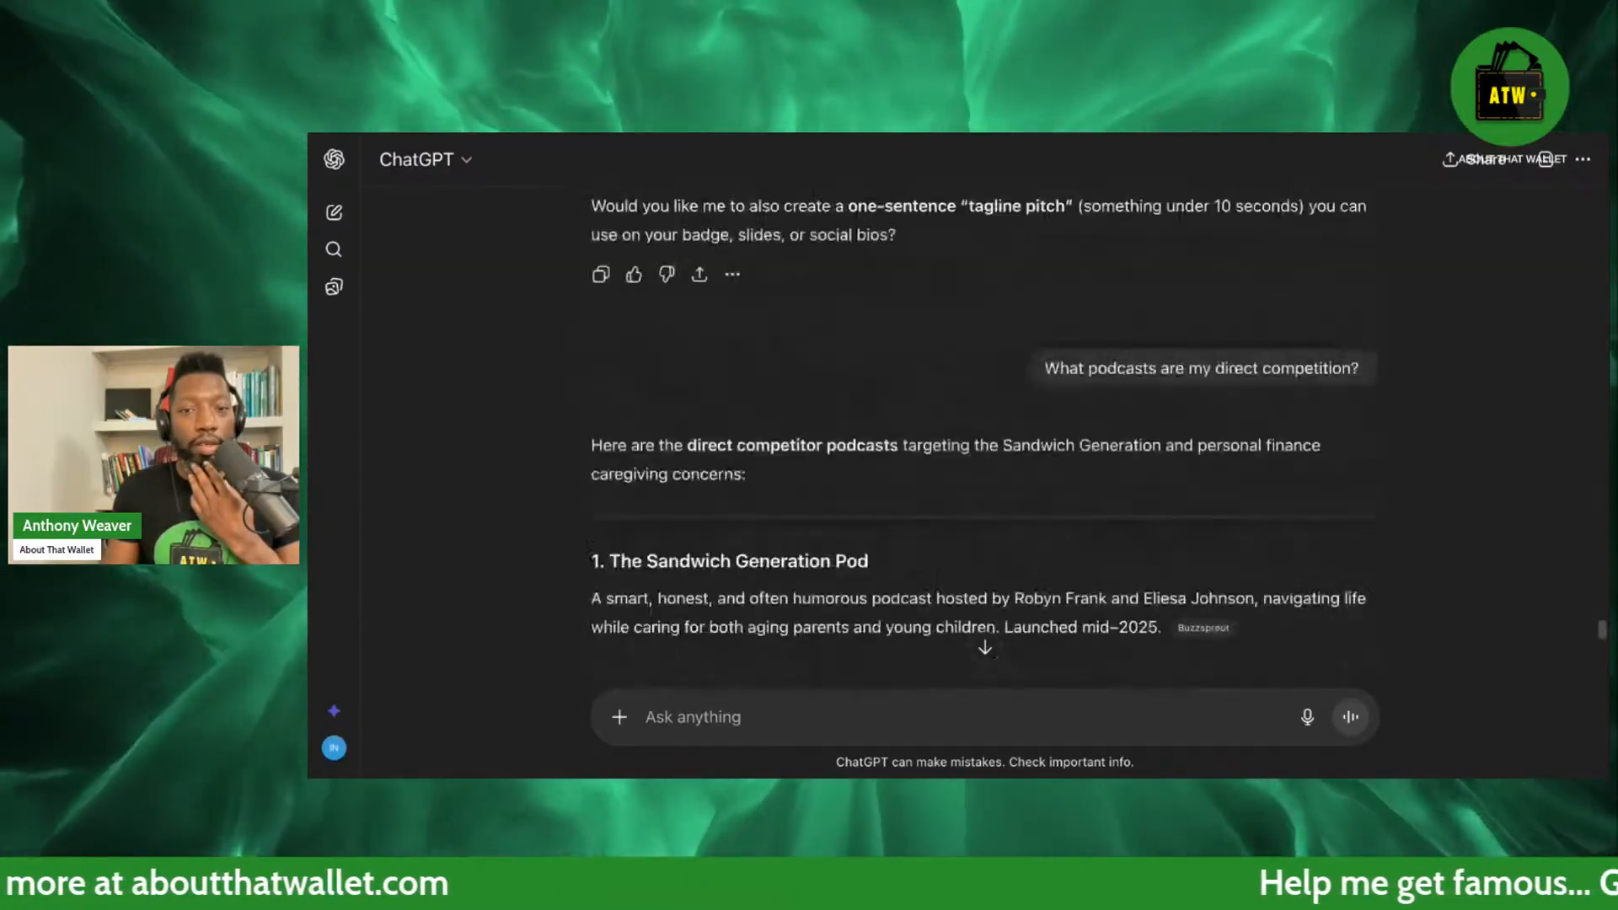
{"action": "scroll", "coordinate": [1152, 482], "scroll_direction": "up", "scroll_amount": 10}
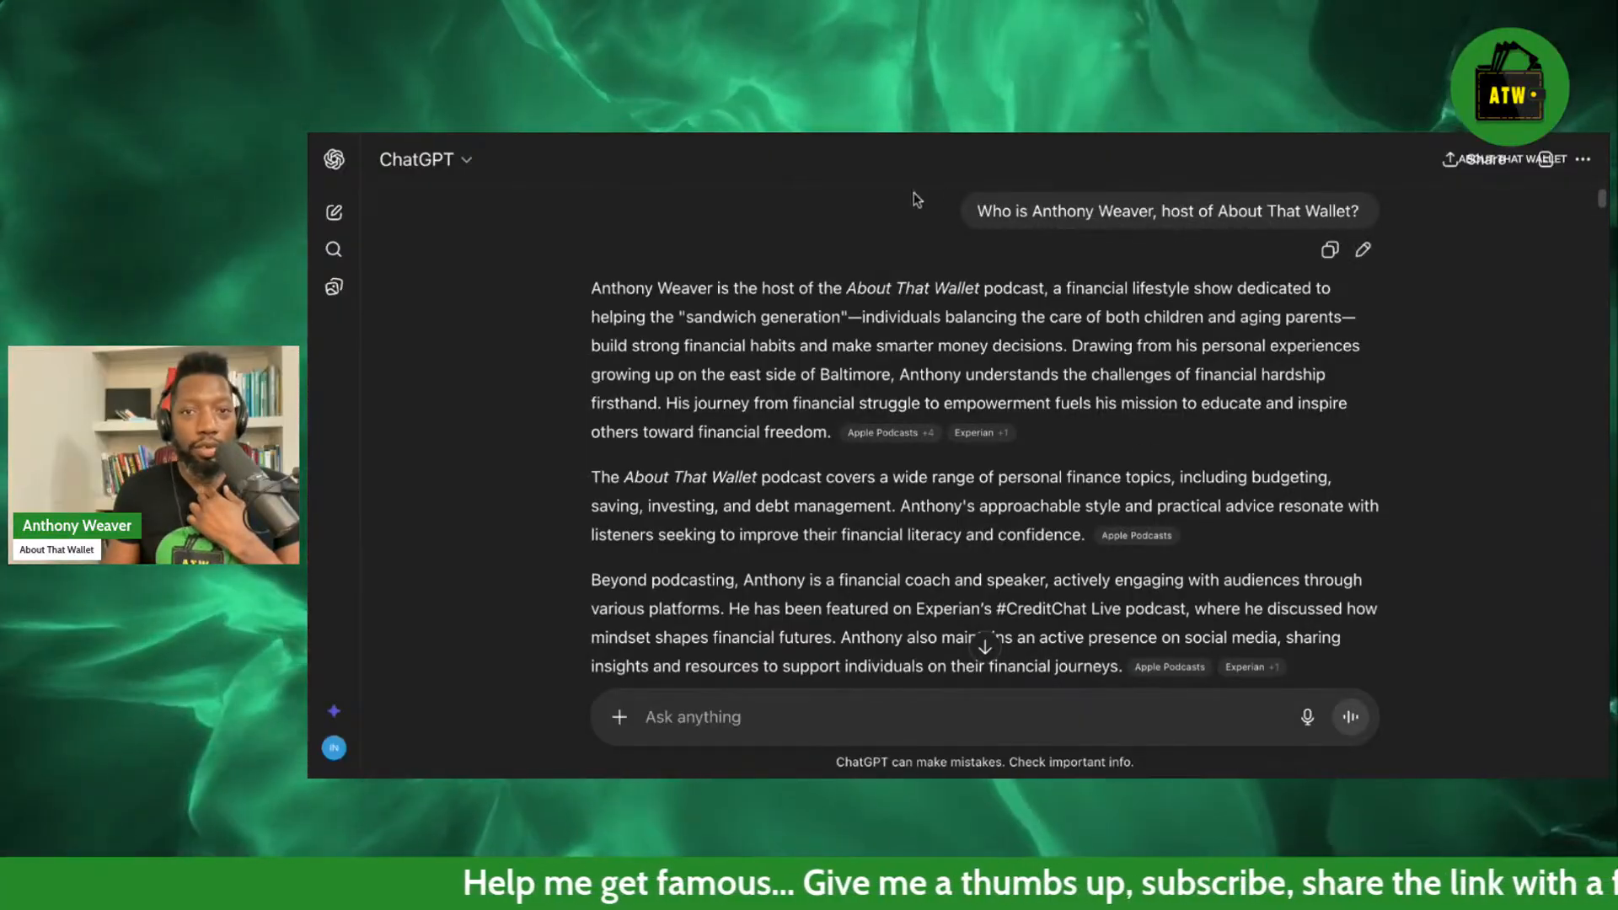
{"action": "scroll", "coordinate": [1292, 537], "scroll_direction": "down", "scroll_amount": 6}
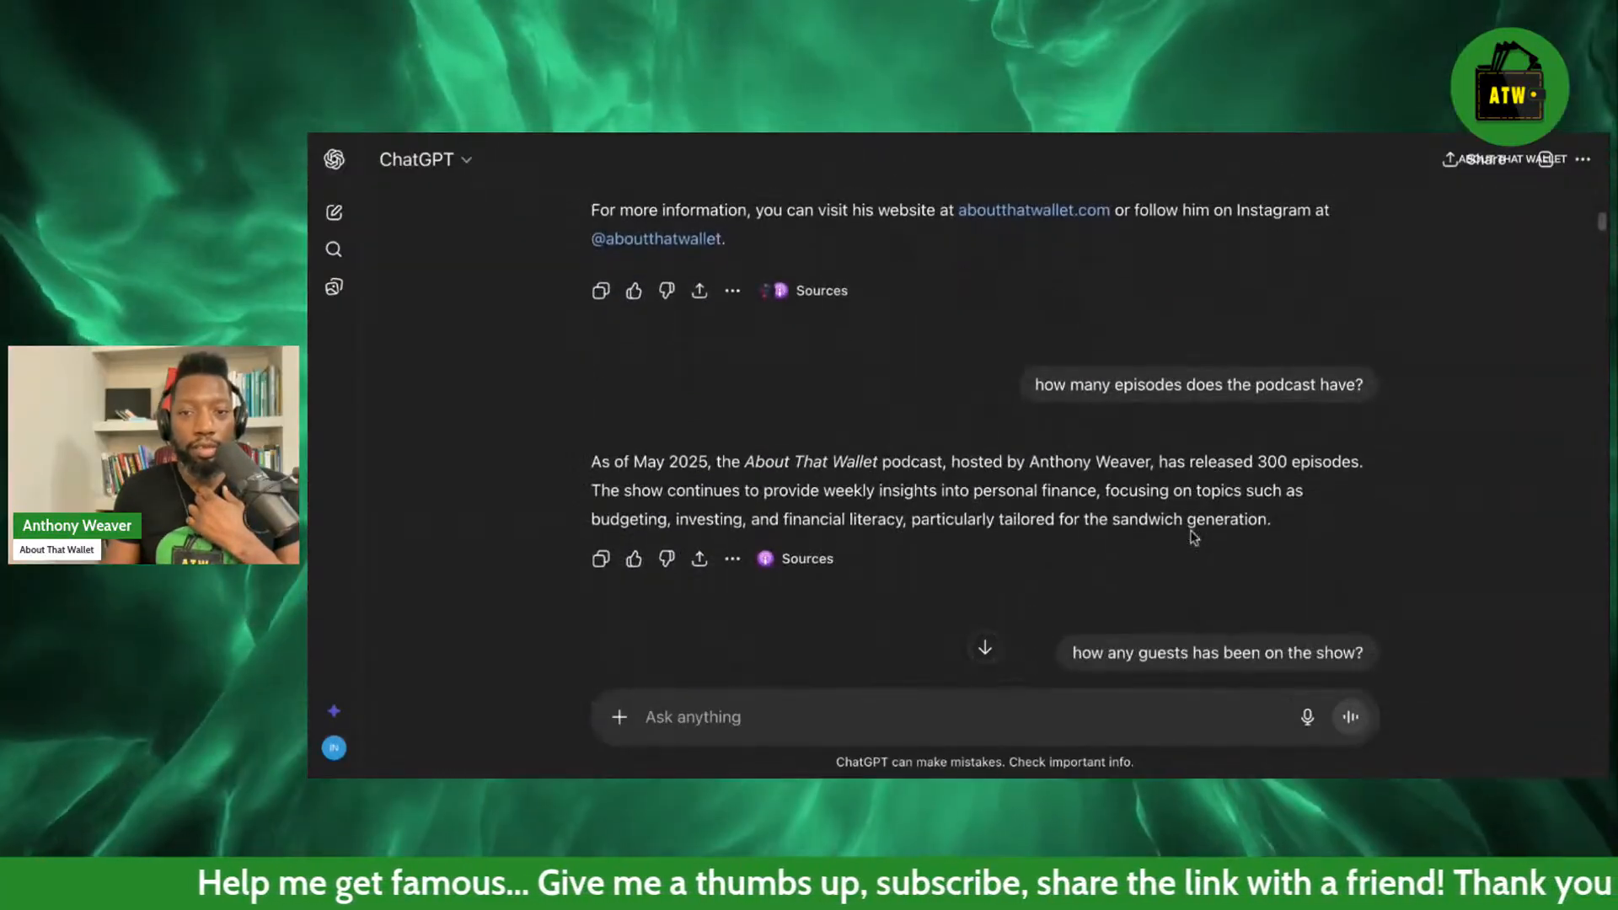
{"action": "scroll", "coordinate": [1300, 459], "scroll_direction": "down", "scroll_amount": 10}
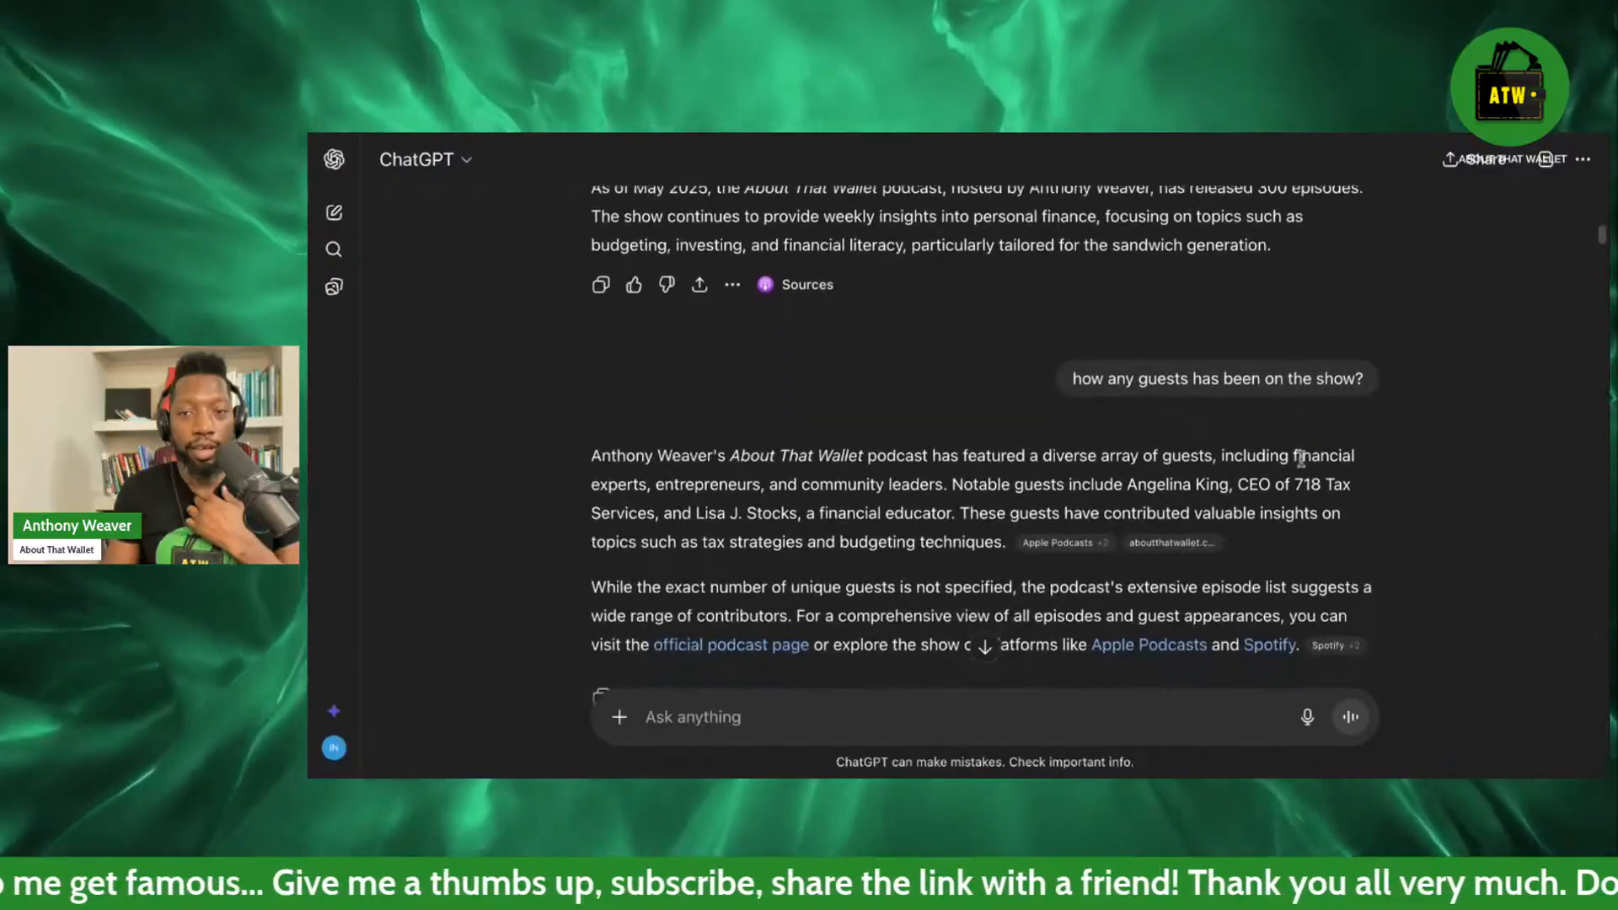
{"action": "scroll", "coordinate": [985, 438], "scroll_direction": "down", "scroll_amount": 4}
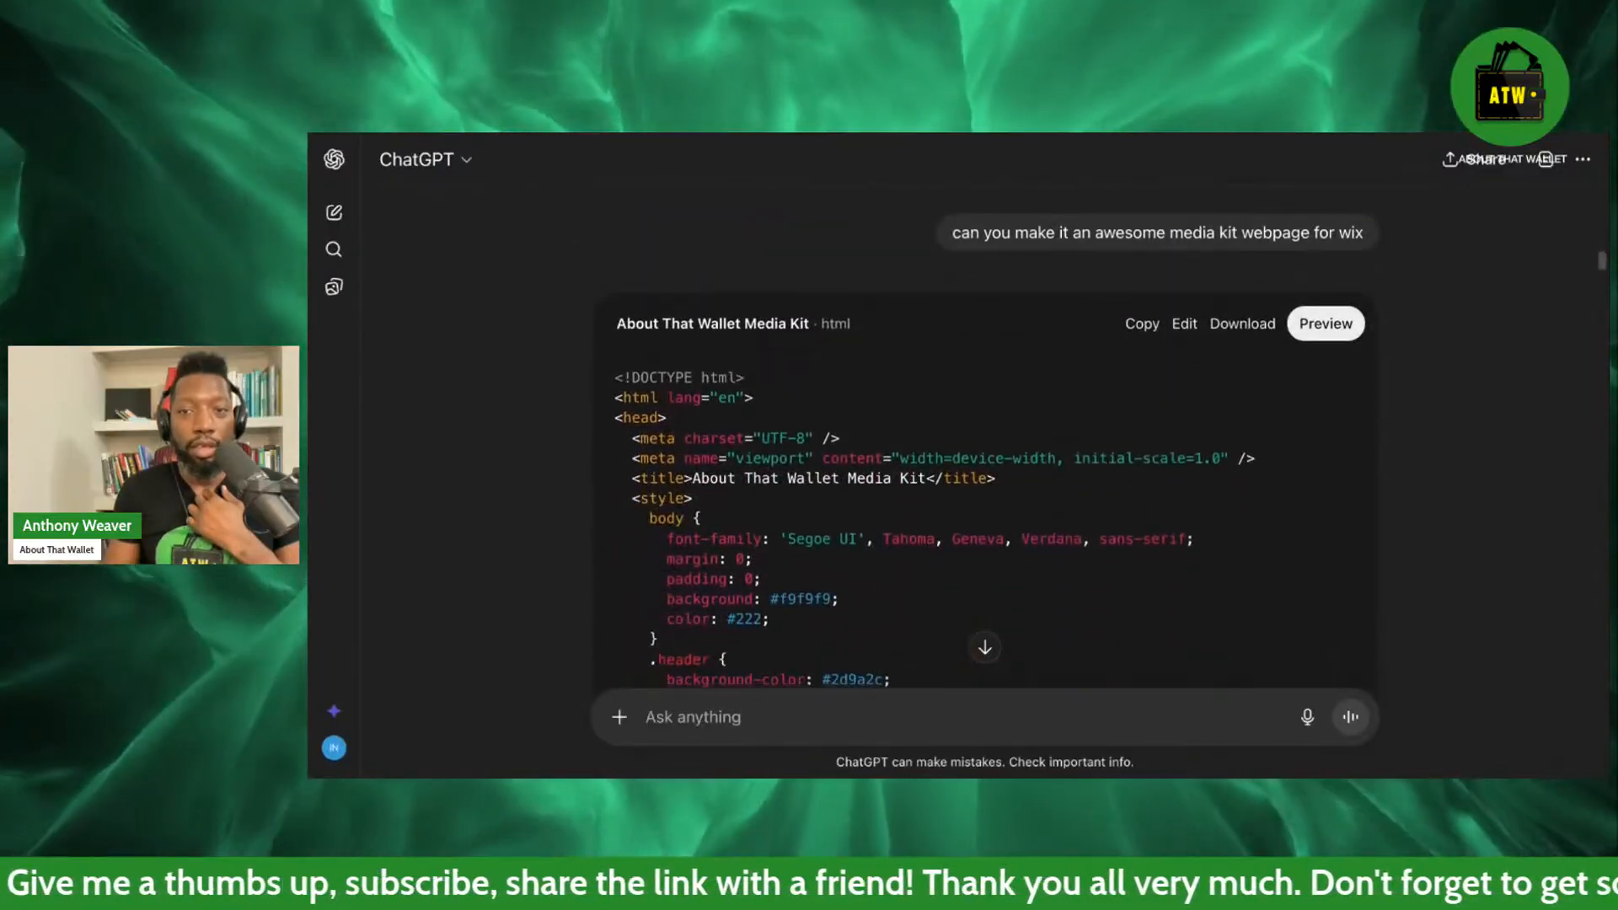
{"action": "scroll", "coordinate": [984, 438], "scroll_direction": "down", "scroll_amount": 15}
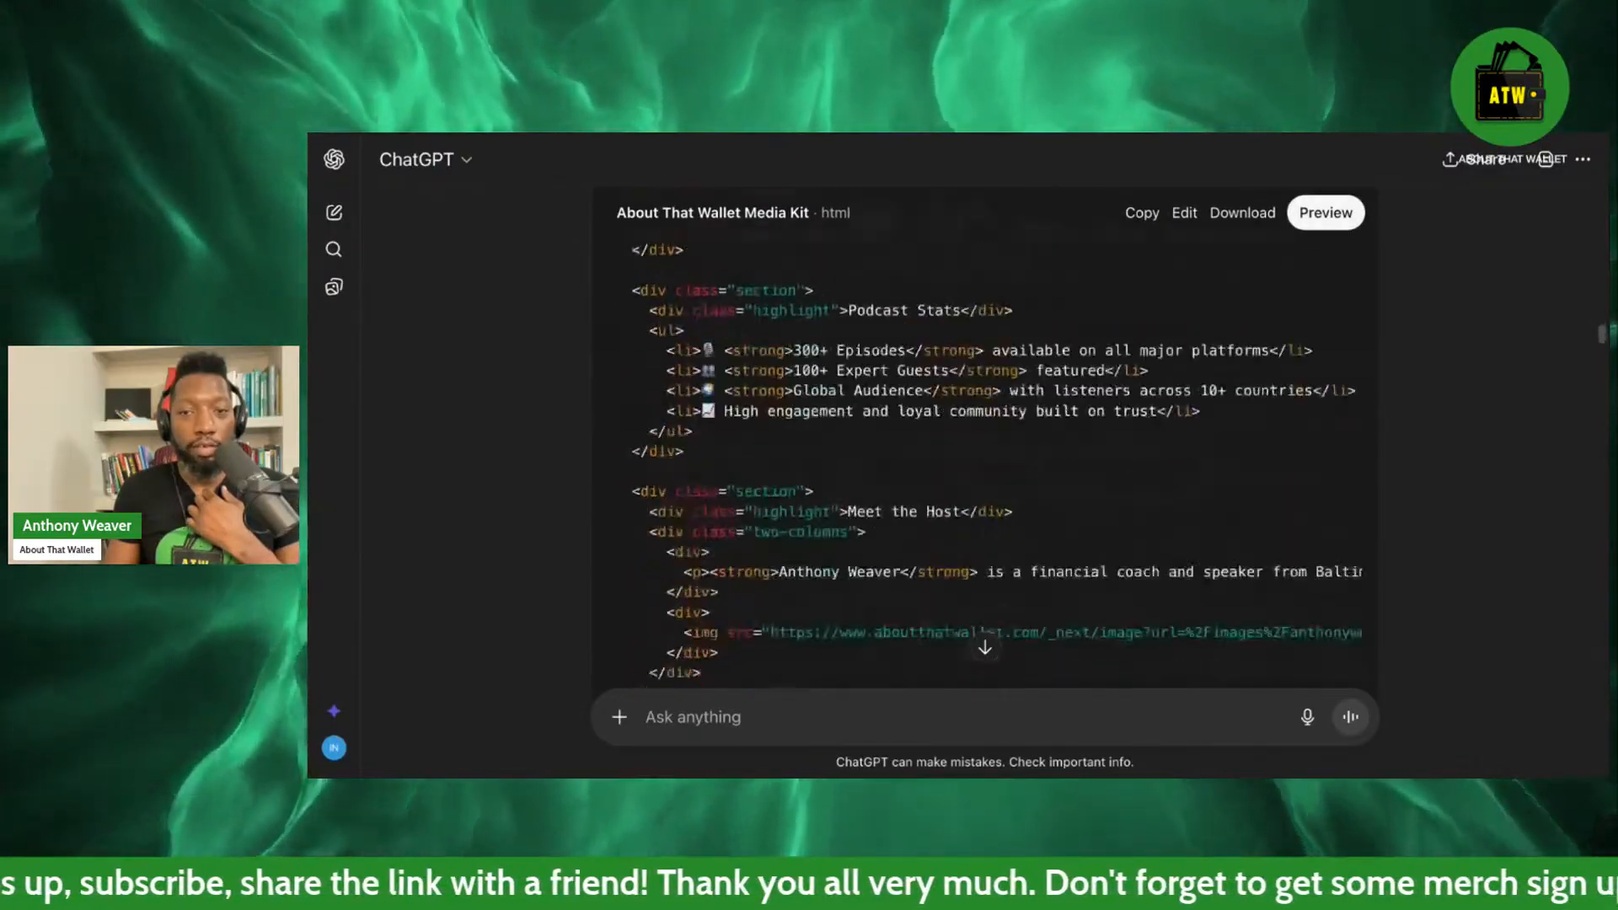
{"action": "scroll", "coordinate": [1413, 448], "scroll_direction": "down", "scroll_amount": 1}
{"action": "scroll", "coordinate": [1413, 448], "scroll_direction": "up", "scroll_amount": 4}
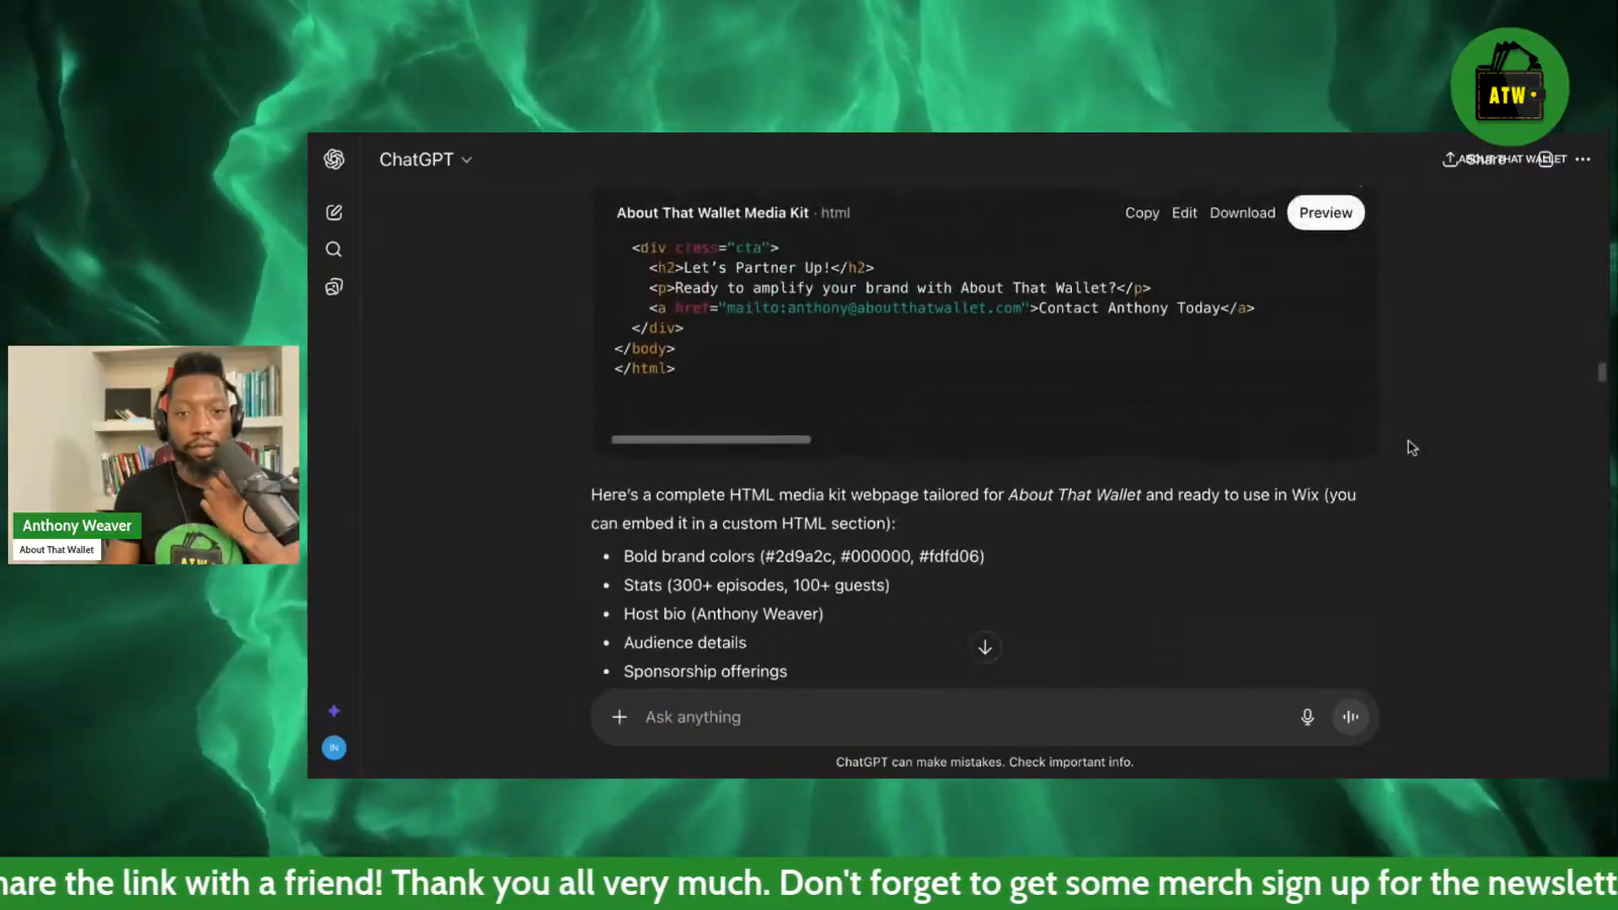
{"action": "scroll", "coordinate": [1413, 447], "scroll_direction": "down", "scroll_amount": 6}
{"action": "scroll", "coordinate": [1413, 448], "scroll_direction": "down", "scroll_amount": 3}
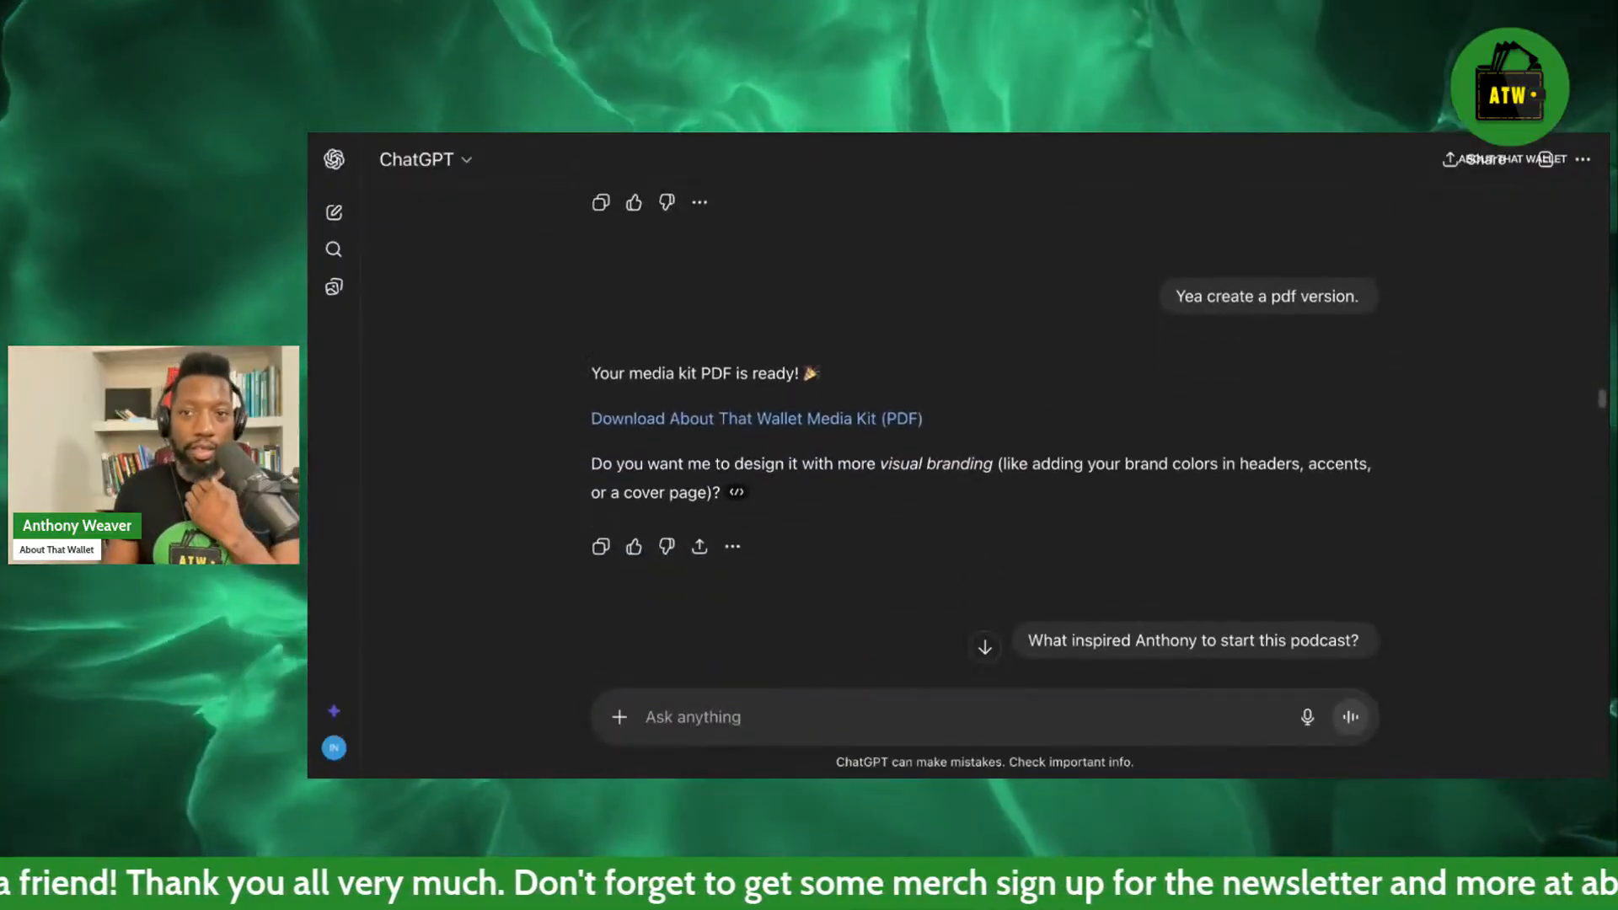
{"action": "scroll", "coordinate": [985, 438], "scroll_direction": "down", "scroll_amount": 8}
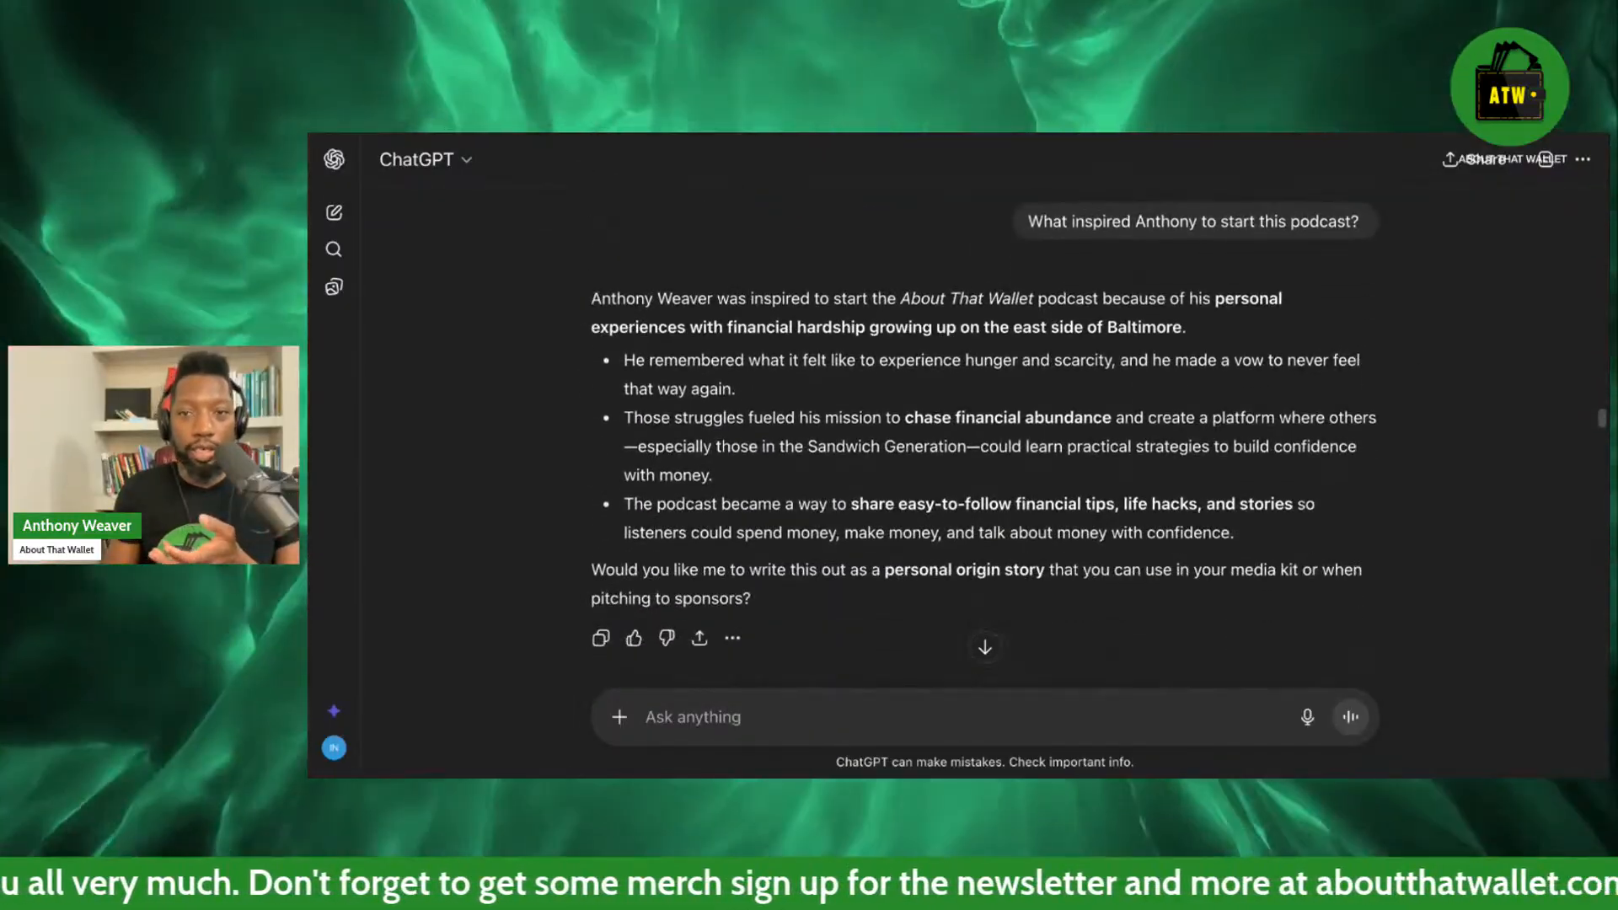
{"action": "scroll", "coordinate": [979, 632], "scroll_direction": "down", "scroll_amount": 15}
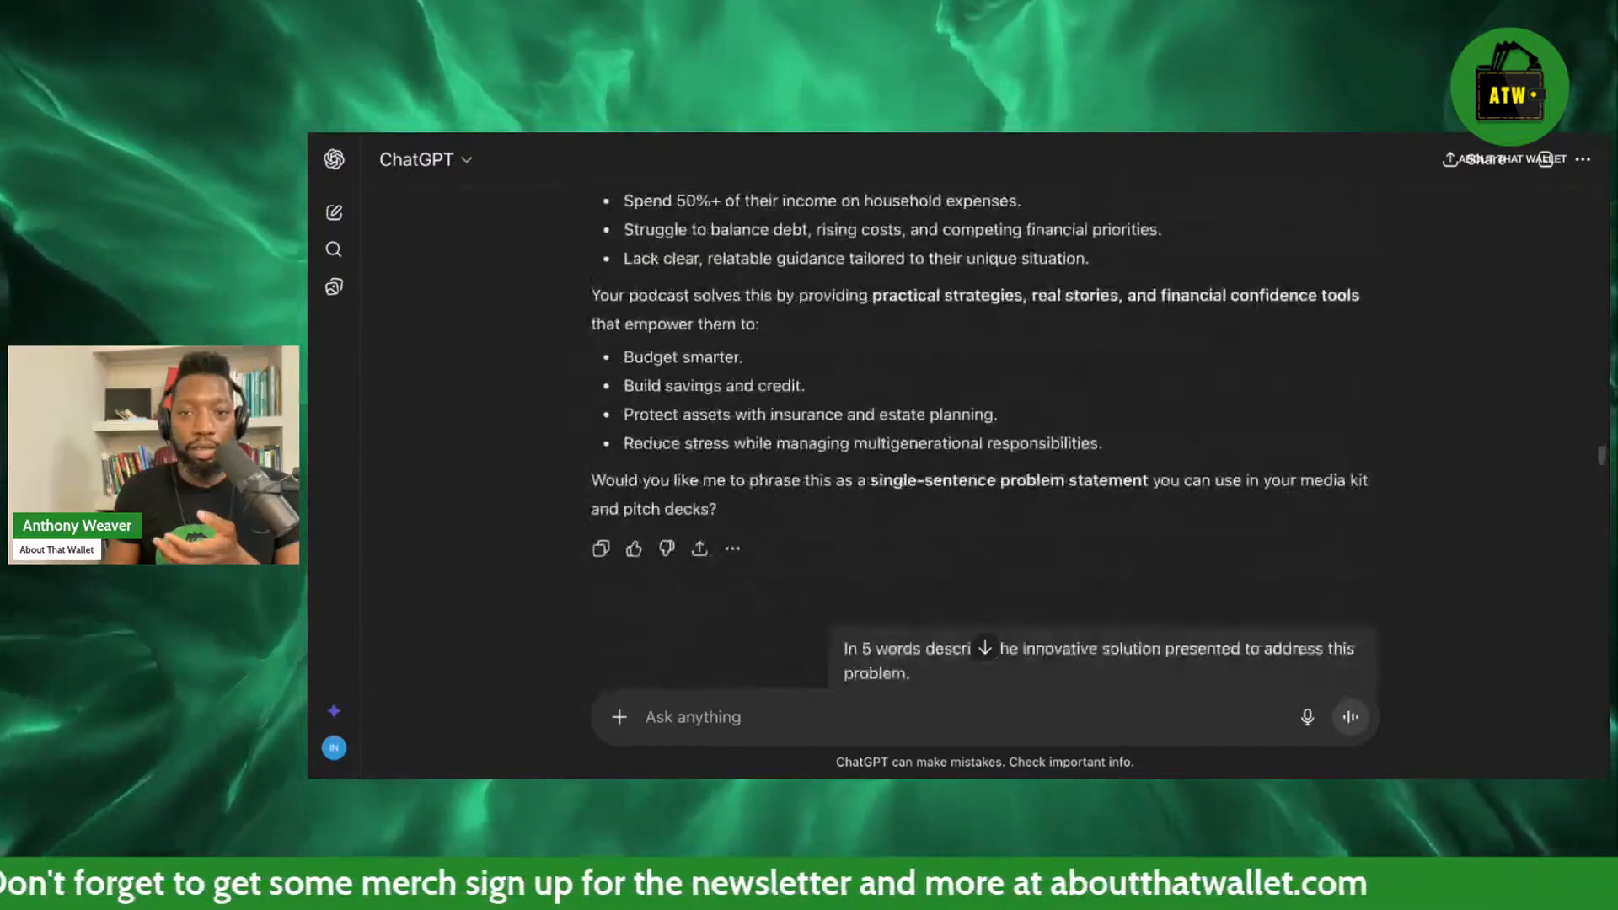
{"action": "scroll", "coordinate": [985, 447], "scroll_direction": "down", "scroll_amount": 10}
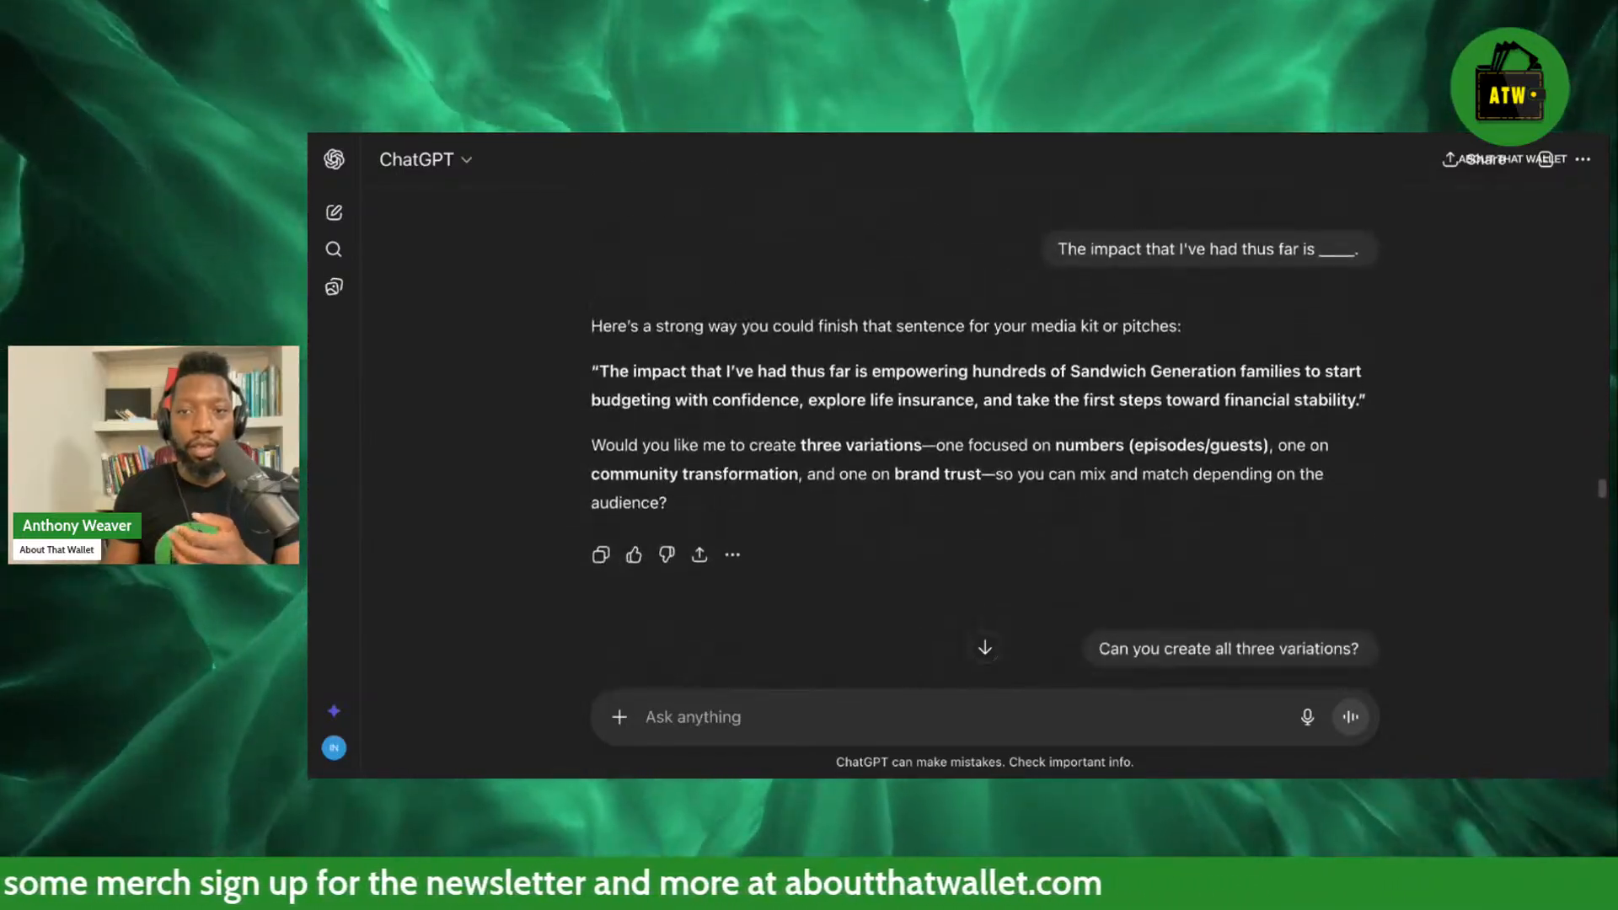
{"action": "scroll", "coordinate": [1395, 506], "scroll_direction": "down", "scroll_amount": 20}
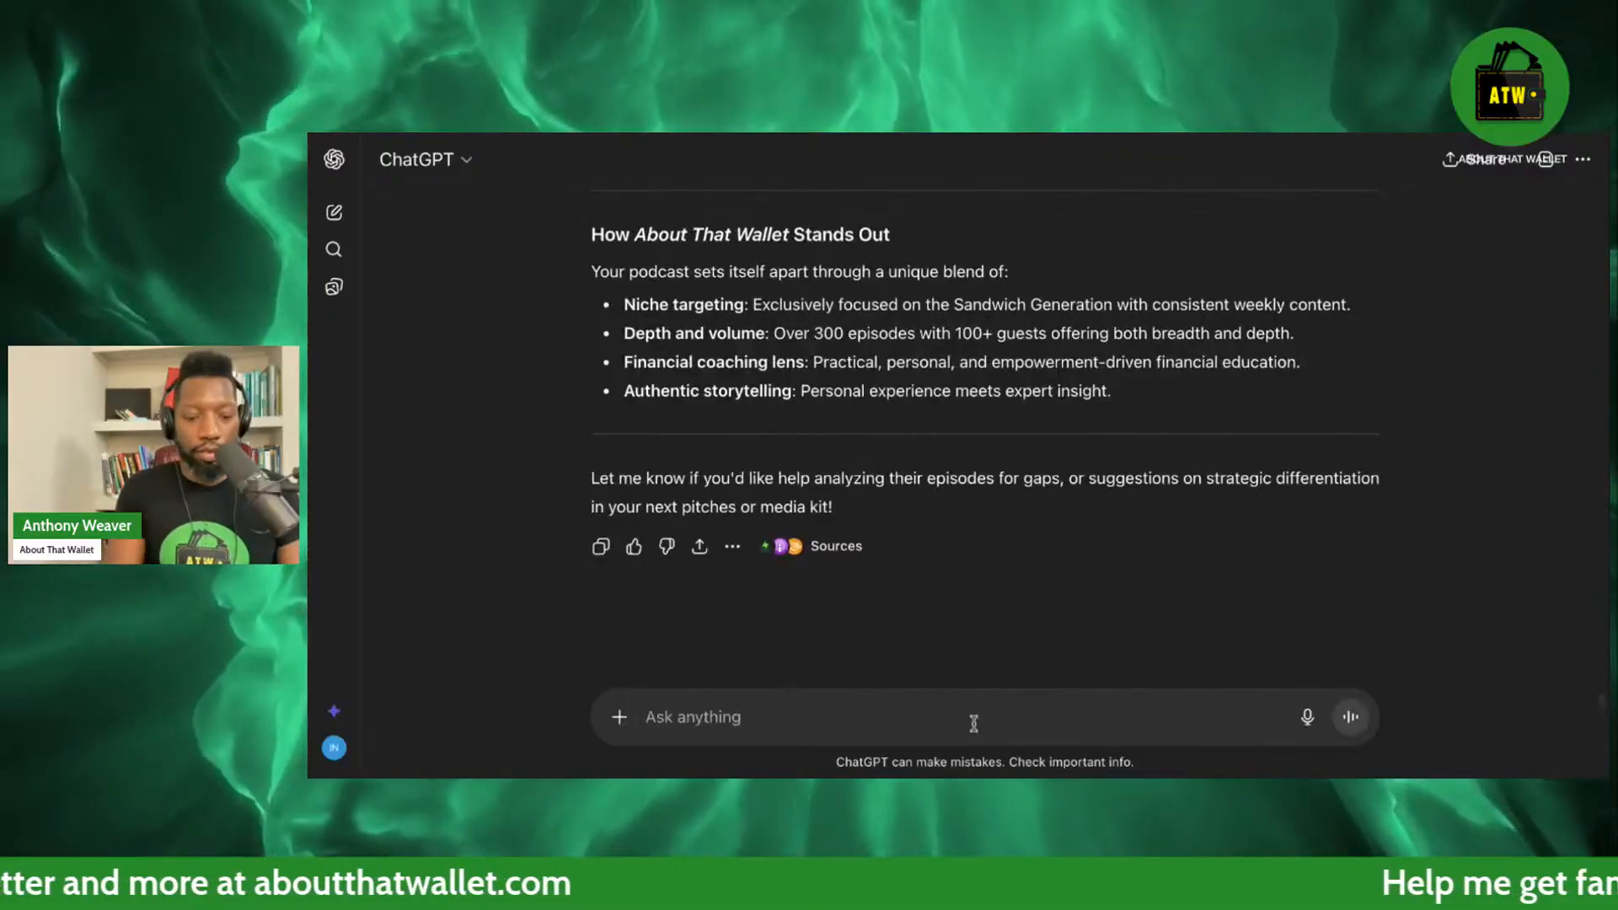
Ask ChatGPT "Give me a description of the podcast About That Wallet" and select the description paragraph in its answer.
{"action": "type", "text": "G"}
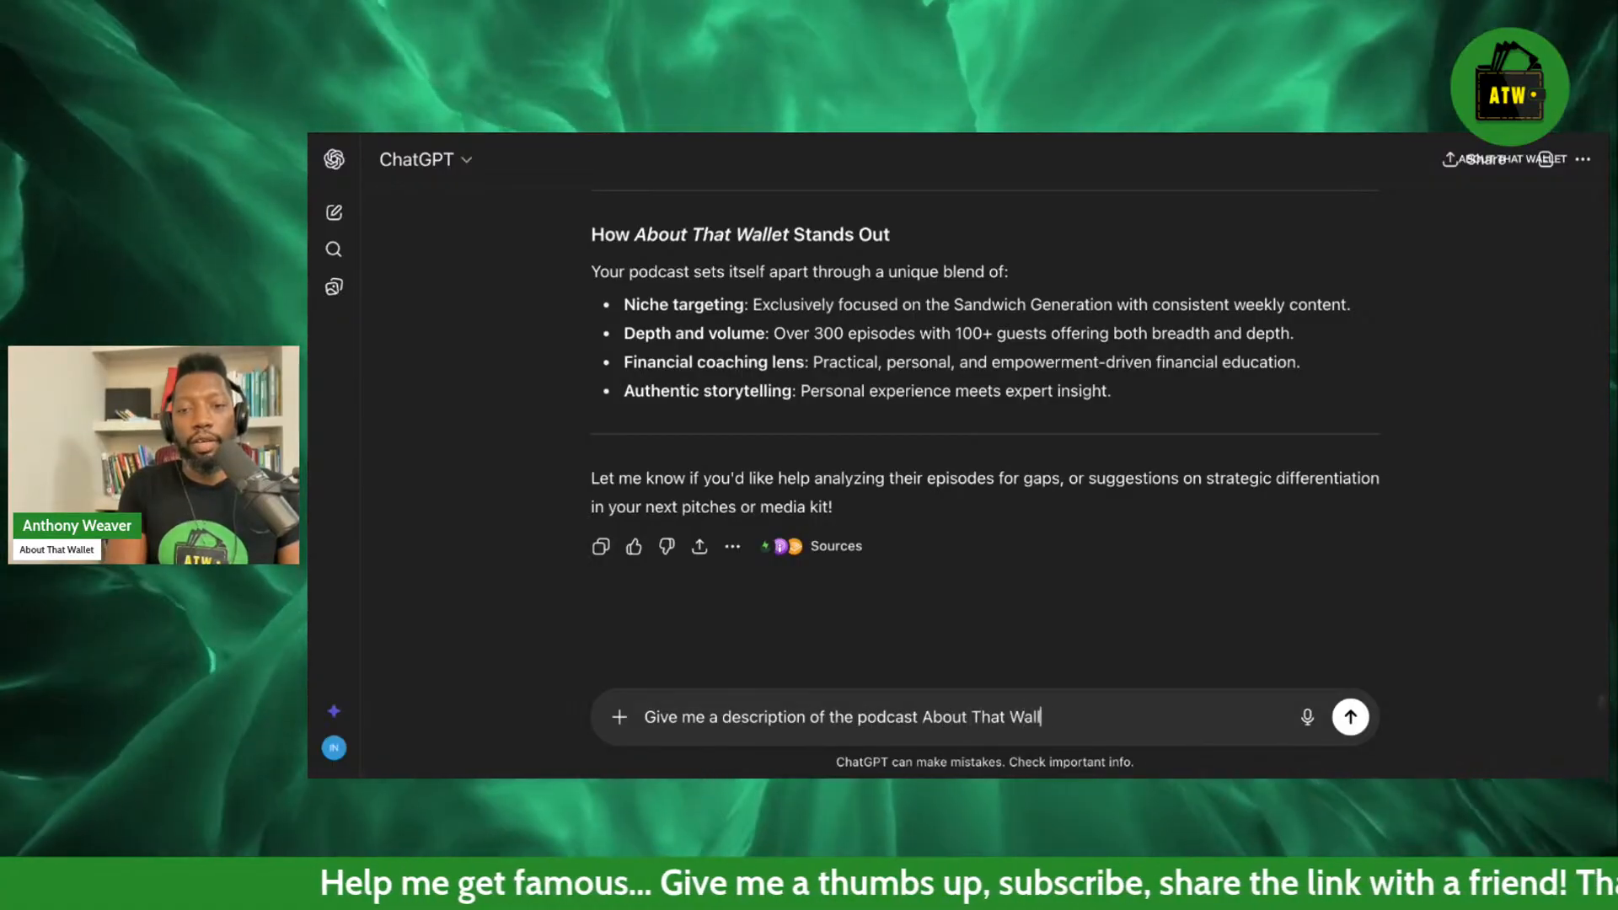
{"action": "key", "text": "Return"}
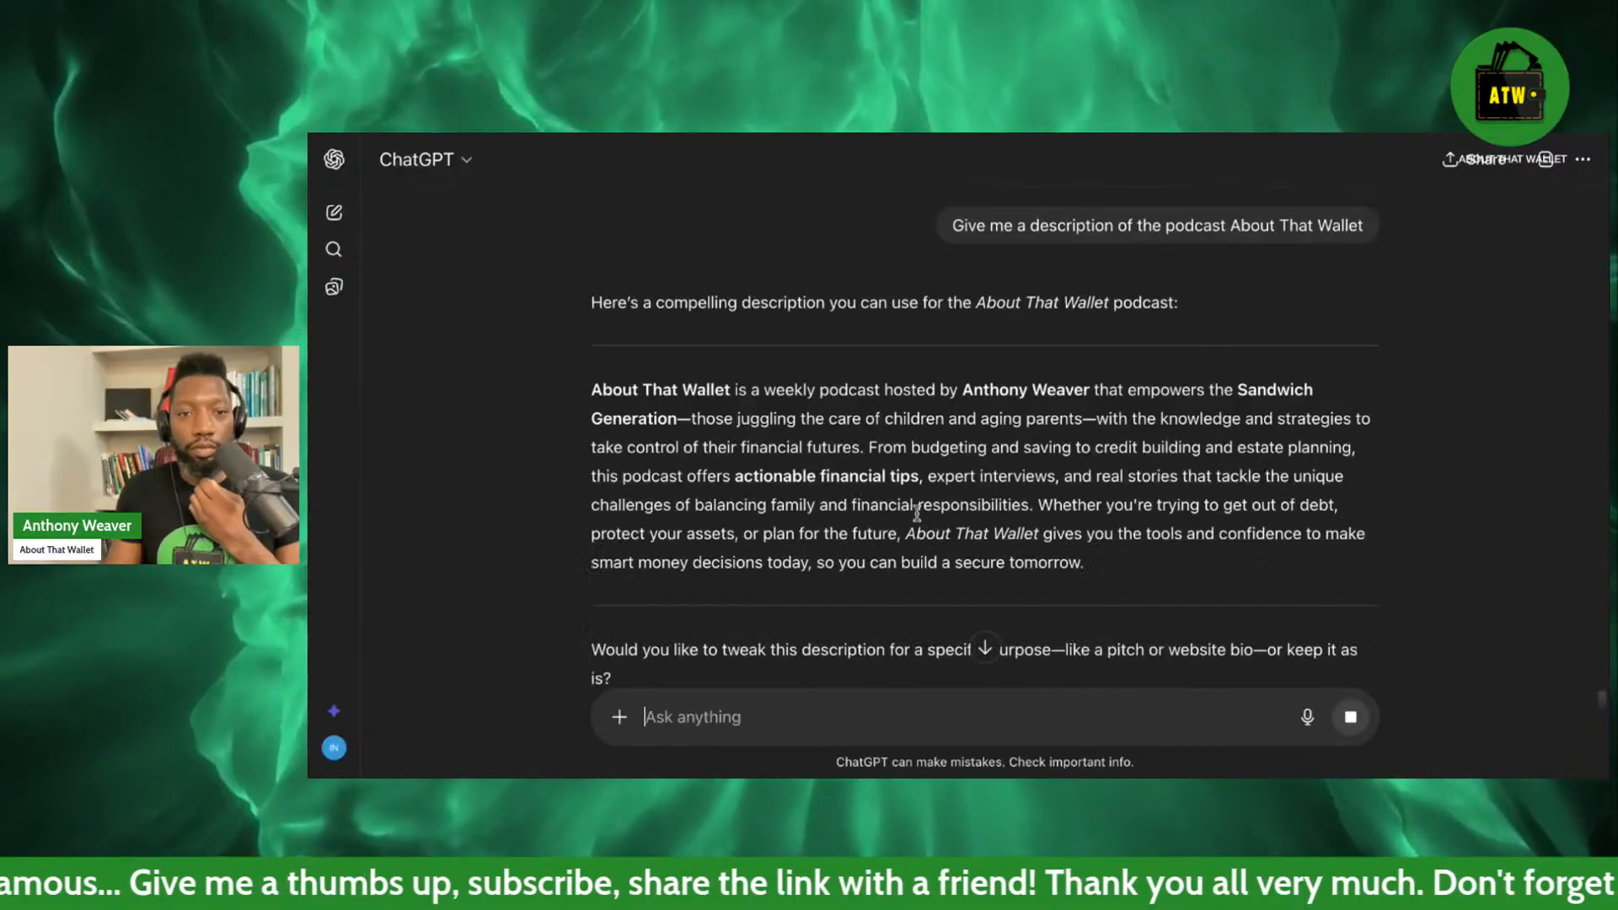
{"action": "scroll", "coordinate": [899, 528], "scroll_direction": "down", "scroll_amount": 2}
{"action": "scroll", "coordinate": [899, 529], "scroll_direction": "up", "scroll_amount": 1}
{"action": "left_click_drag", "start_coordinate": [1117, 519], "coordinate": [594, 339]}
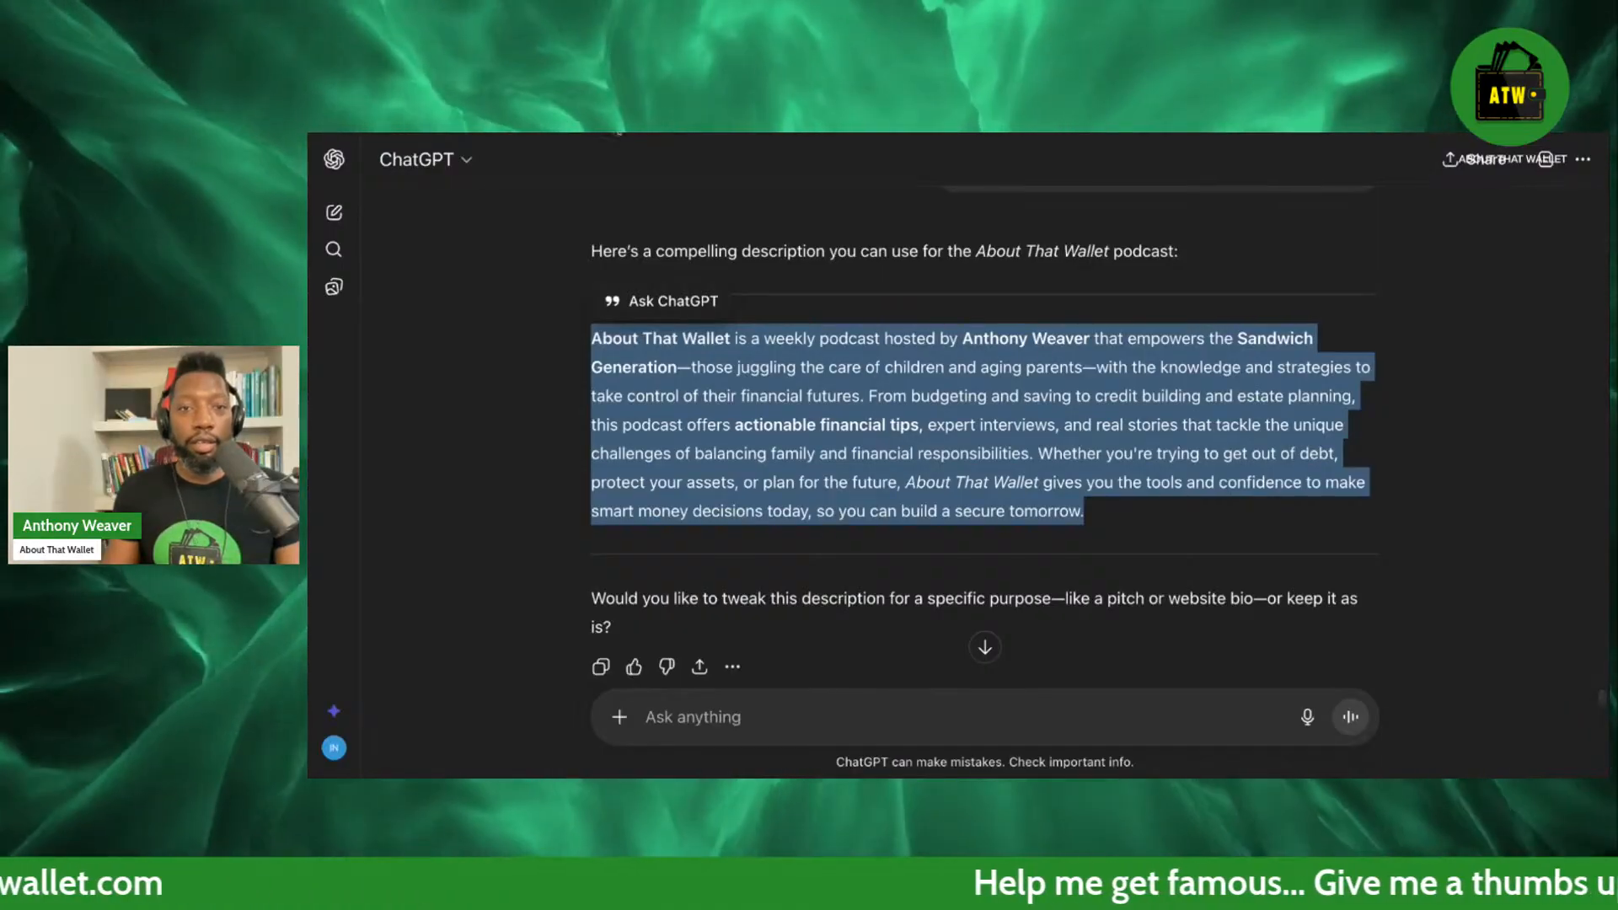
Send the request "give me a description for a newsletter that I can use in Gamma".
{"action": "left_click", "coordinate": [768, 718]}
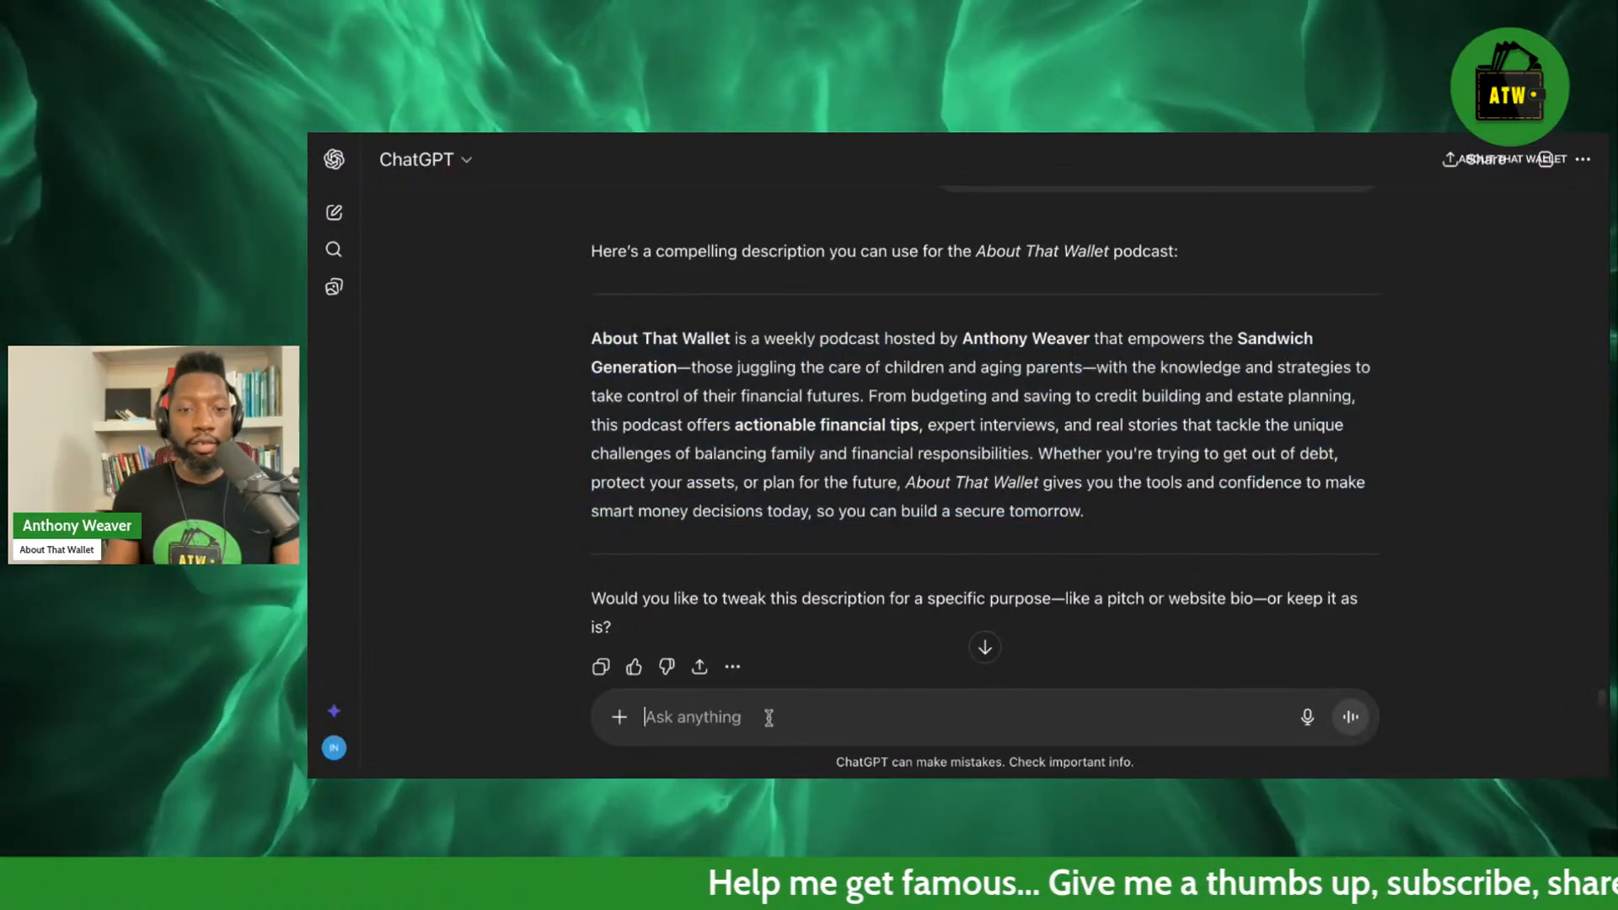
{"action": "type", "text": "What"}
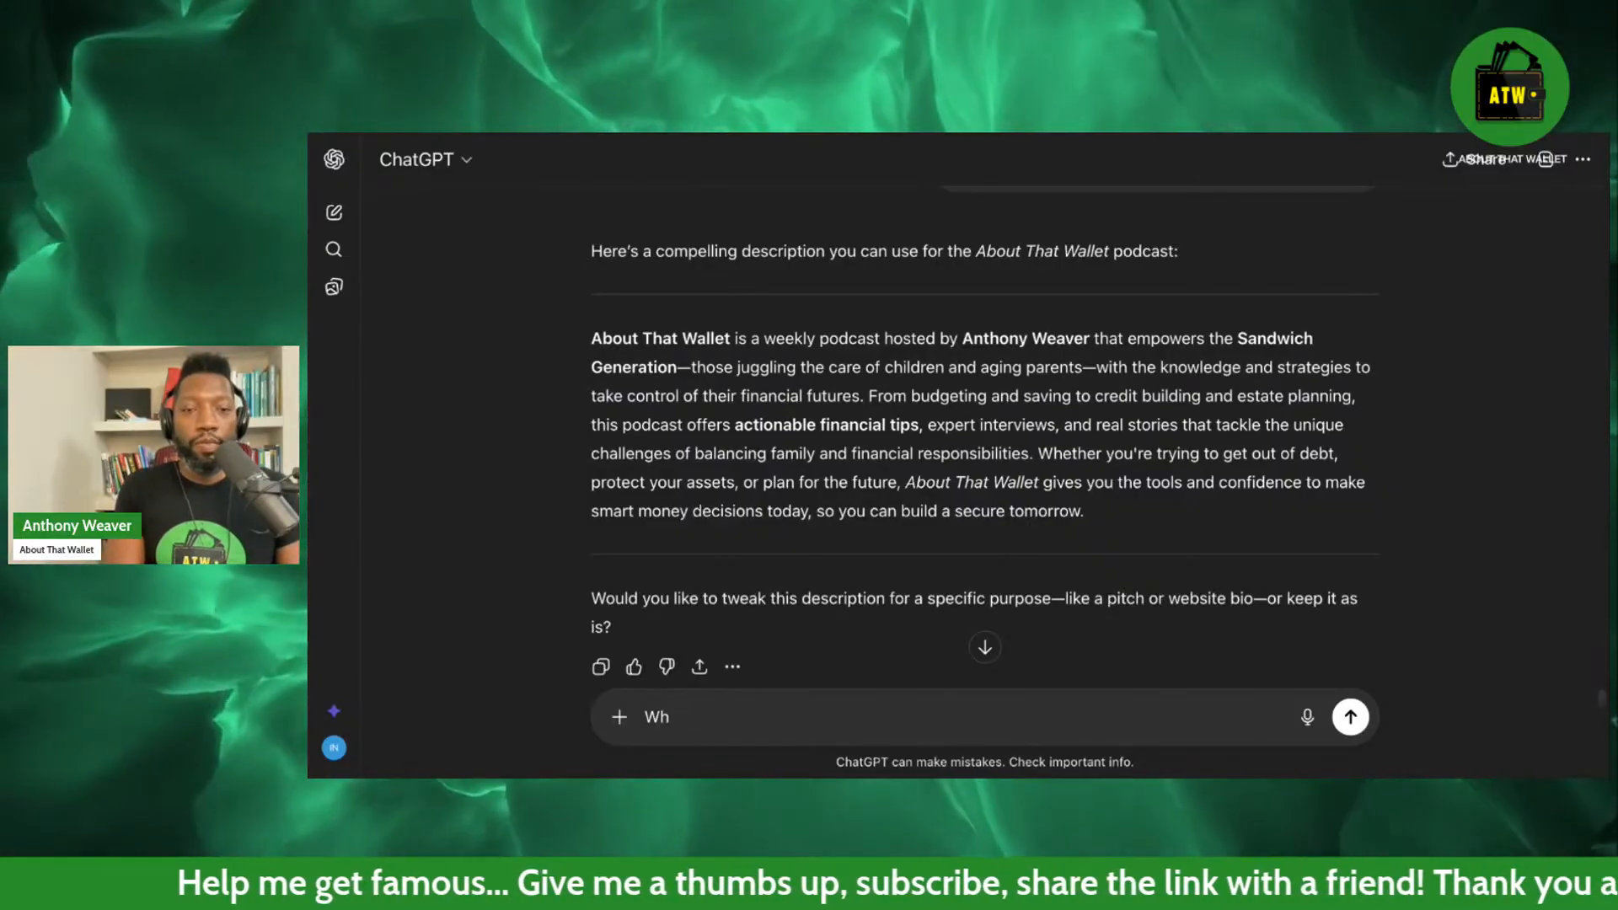
{"action": "key", "text": "BackSpace"}
{"action": "key", "text": "BackSpace"}
{"action": "type", "text": "give me a description for a newsletter that I can use in Gamma"}
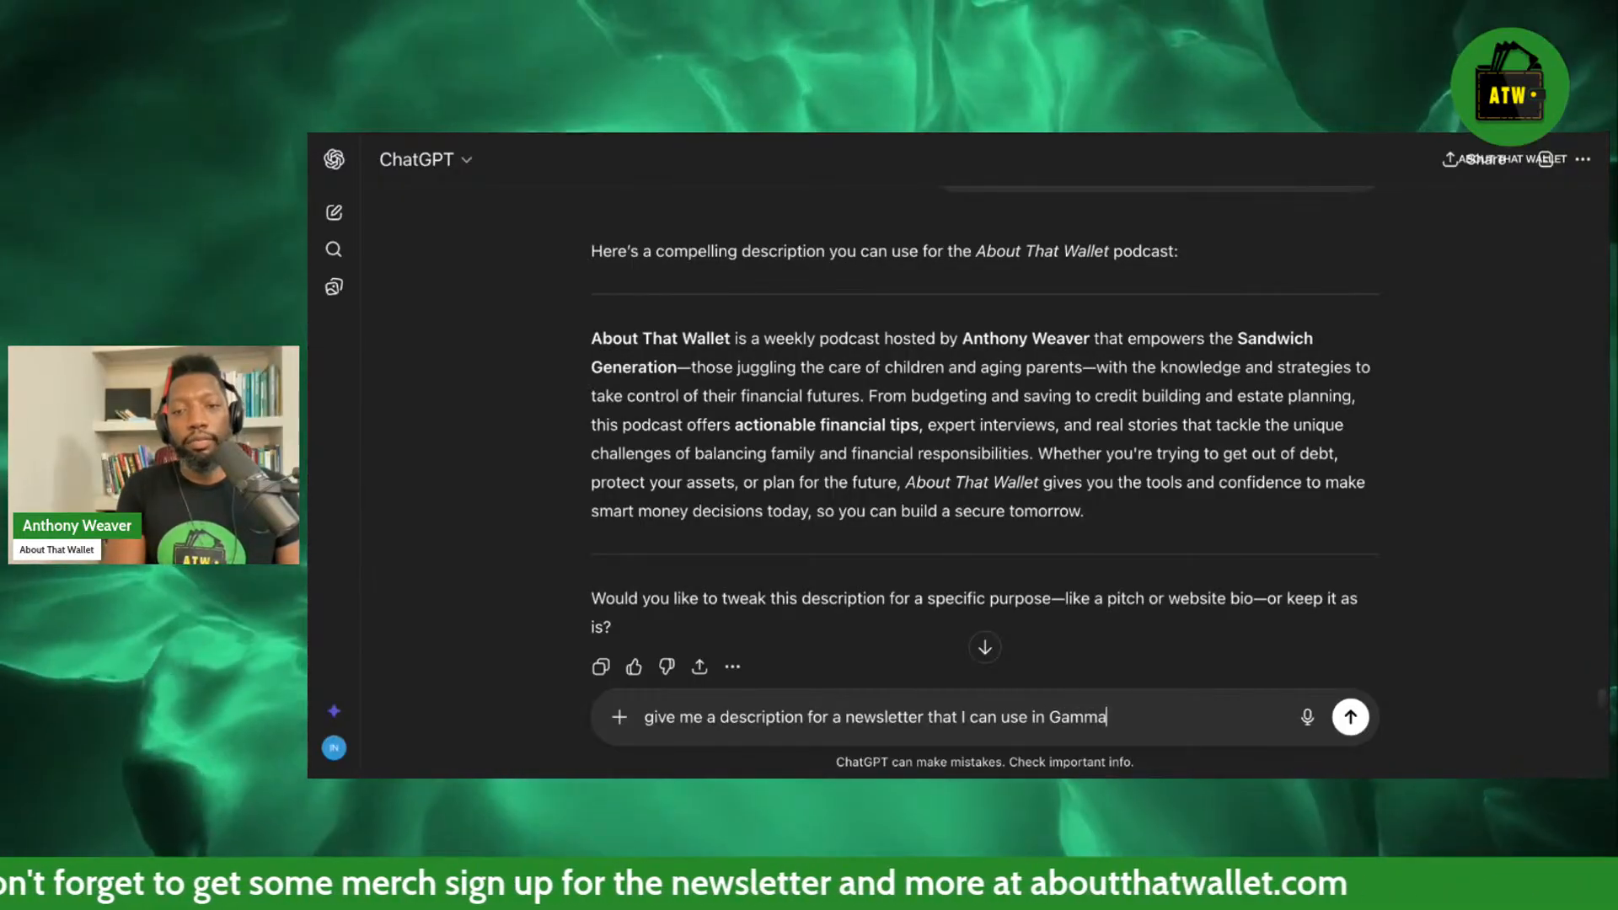
{"action": "key", "text": "Return"}
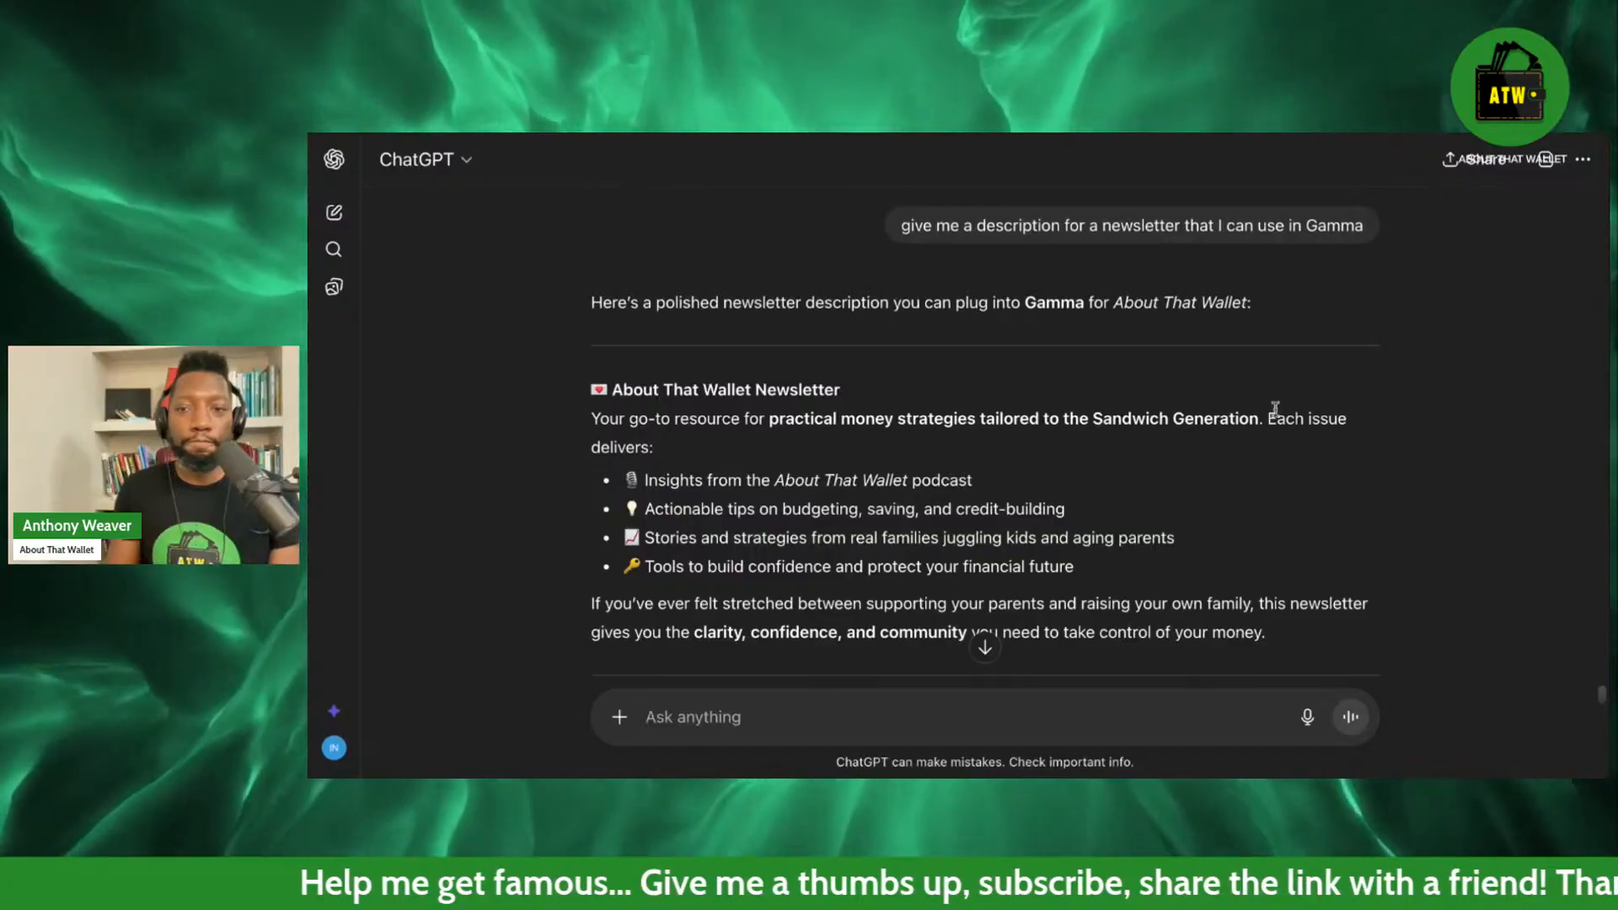
Select the generated newsletter description from the "About That Wallet Newsletter" heading through the end of its closing paragraph.
{"action": "scroll", "coordinate": [919, 460], "scroll_direction": "down", "scroll_amount": 3}
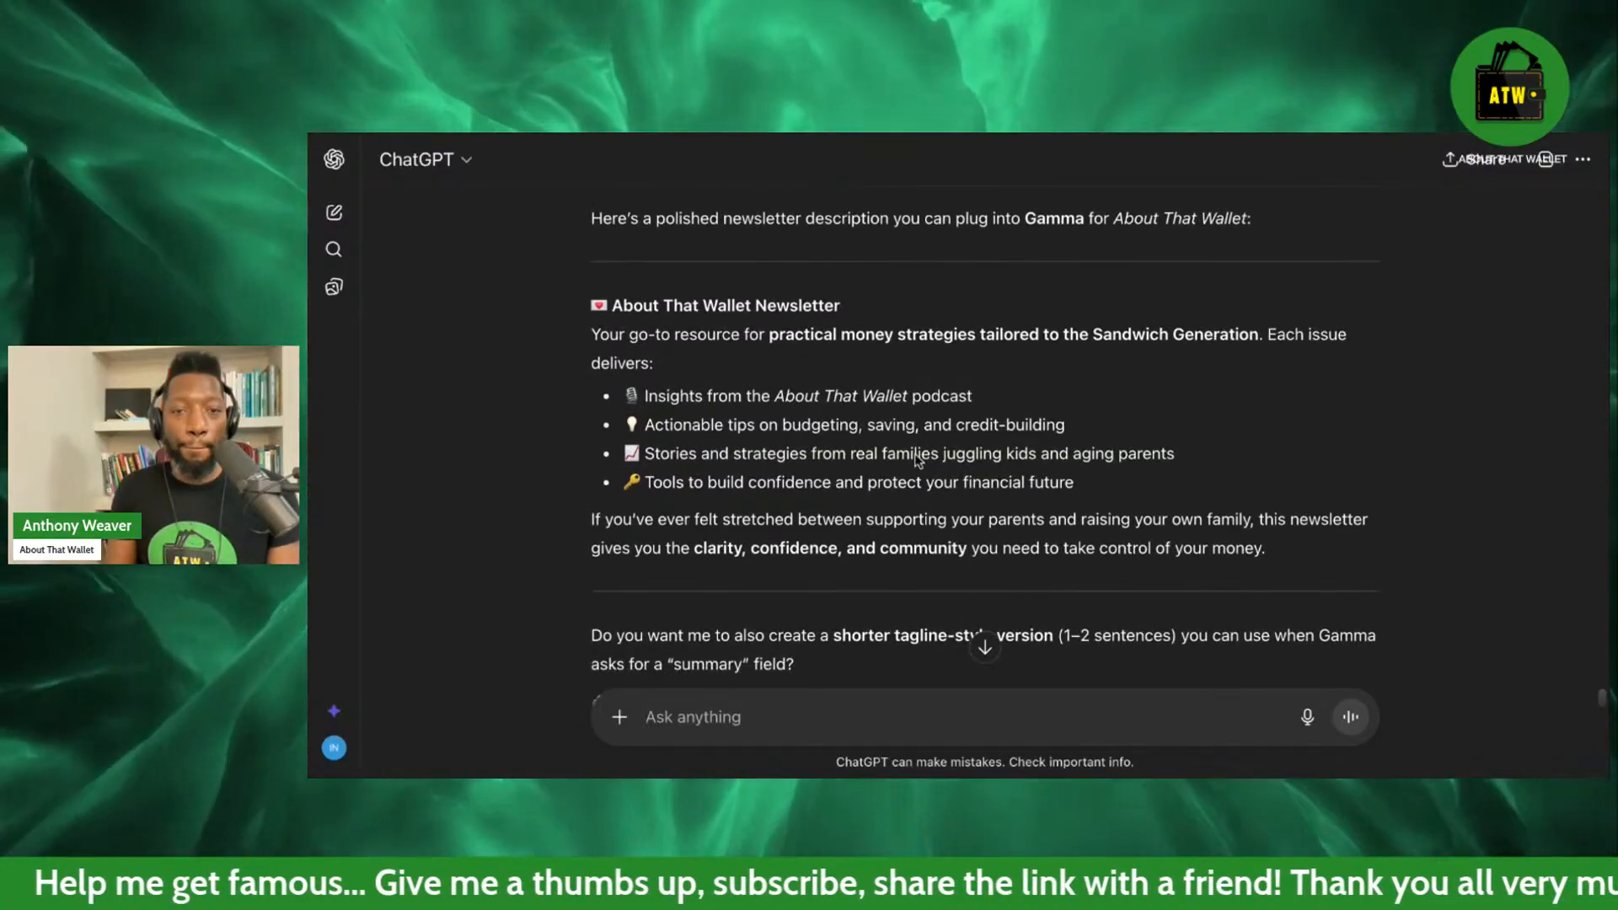
{"action": "scroll", "coordinate": [919, 460], "scroll_direction": "up", "scroll_amount": 2}
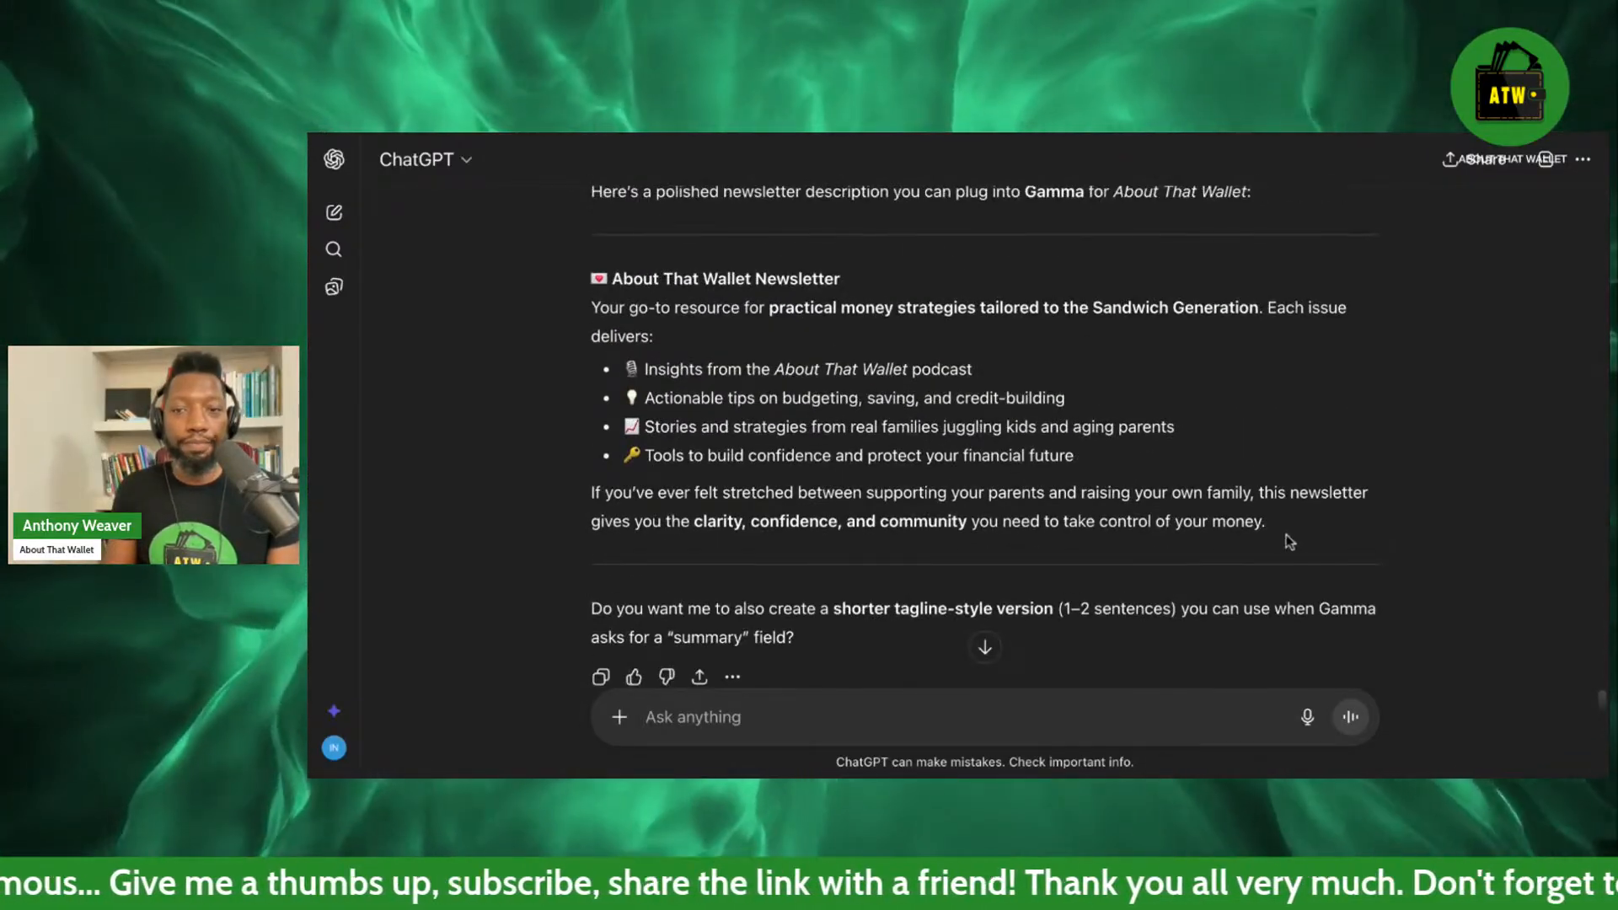
{"action": "left_click_drag", "start_coordinate": [1266, 523], "coordinate": [595, 280]}
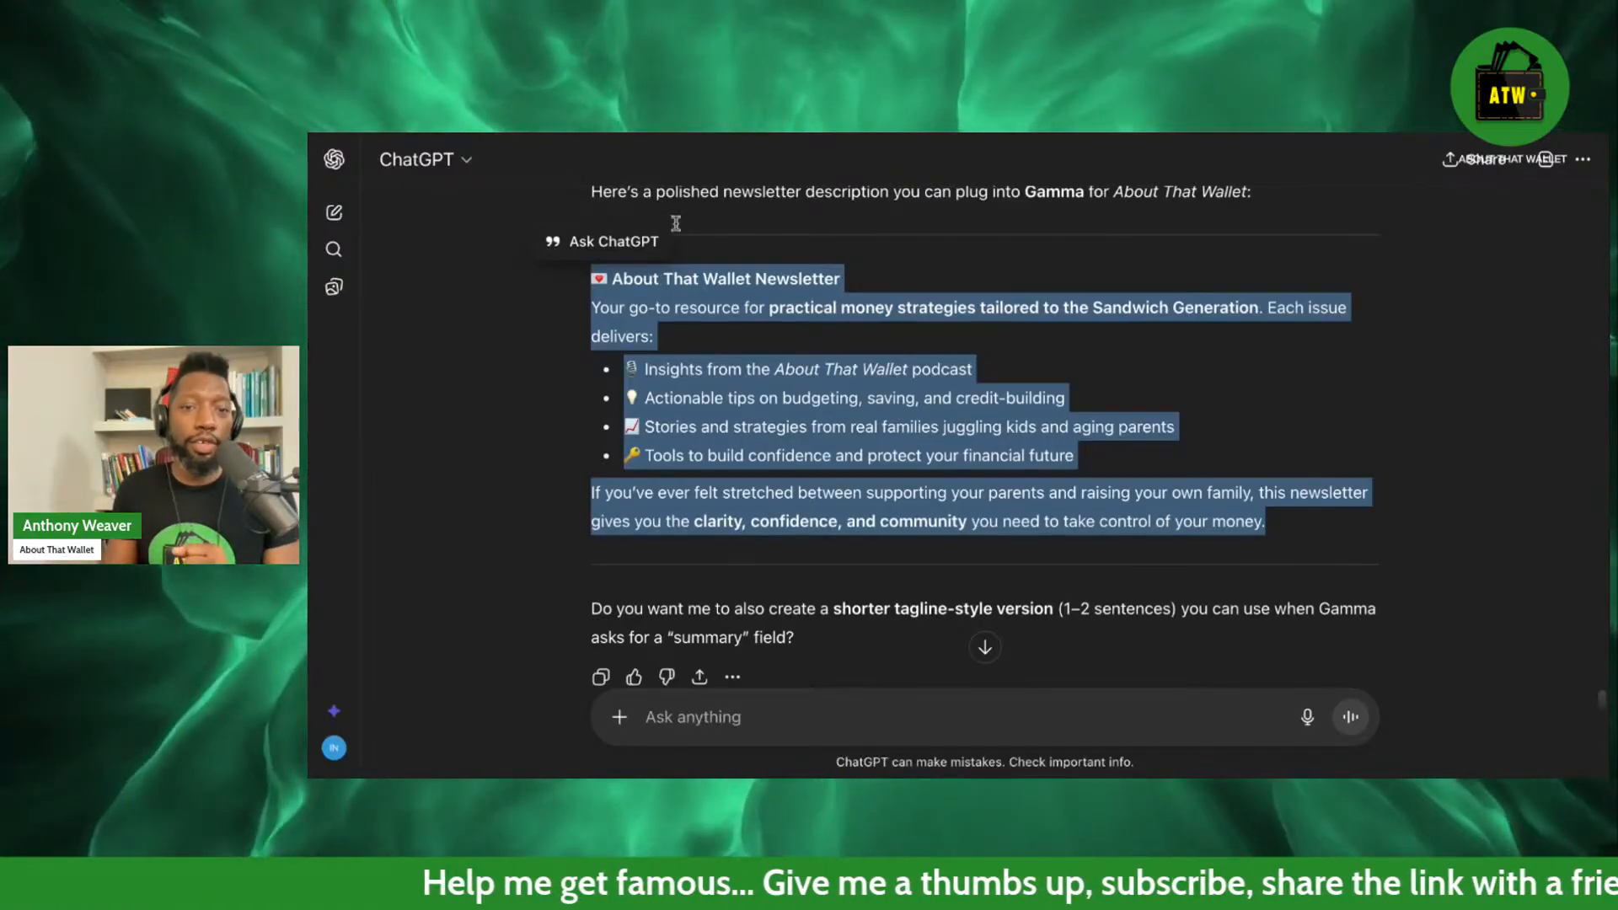
{"action": "left_click", "coordinate": [809, 726]}
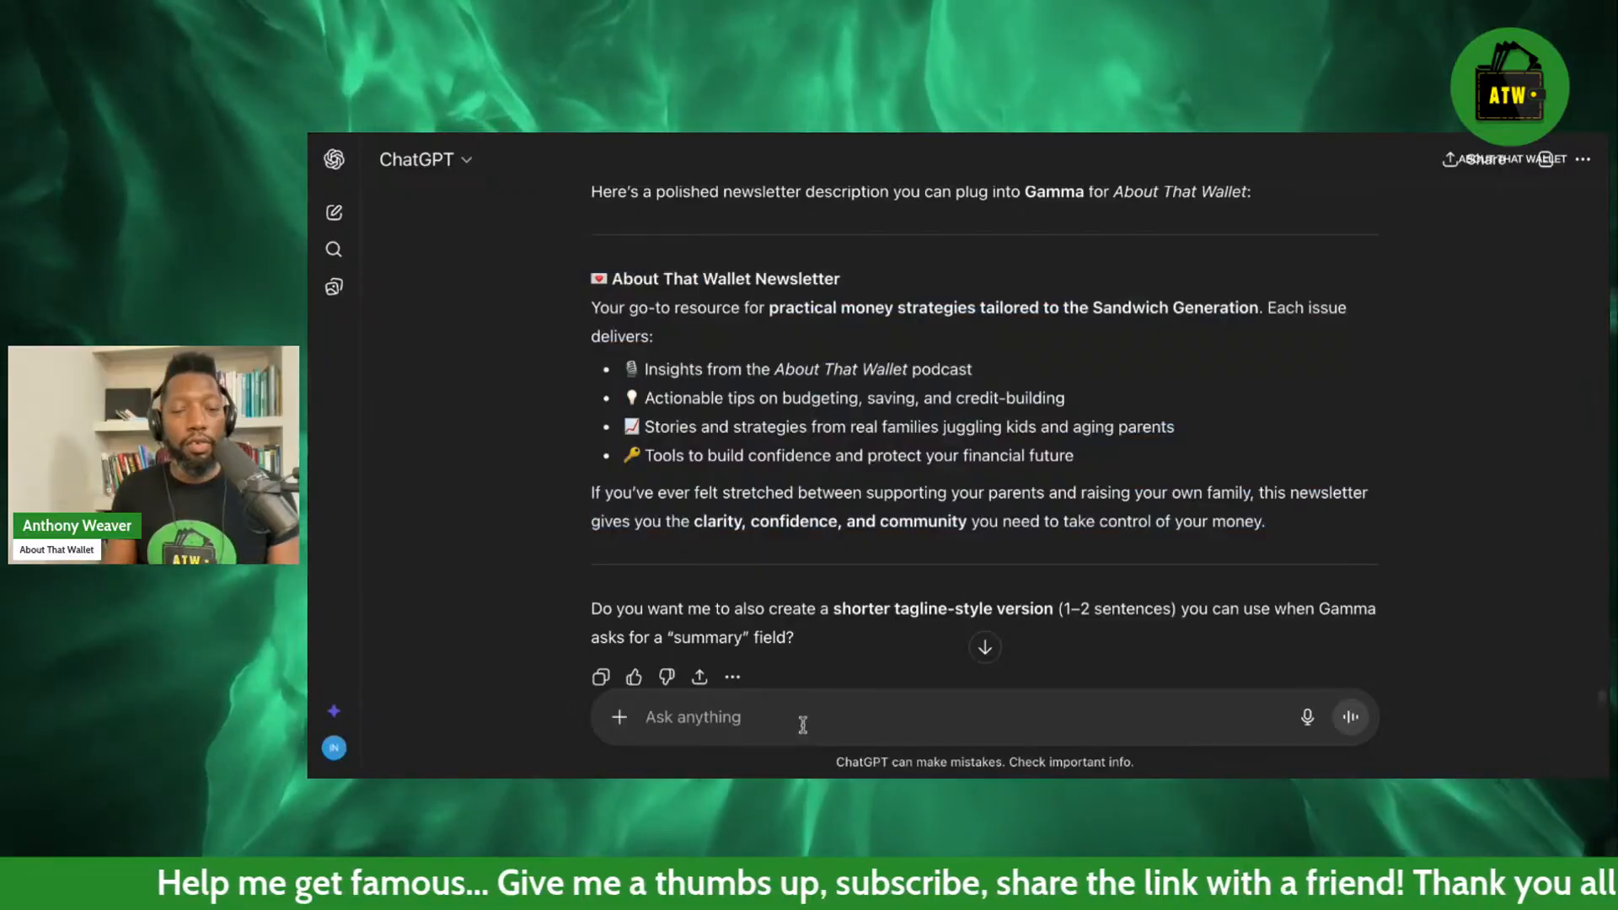
{"action": "type", "text": "yes"}
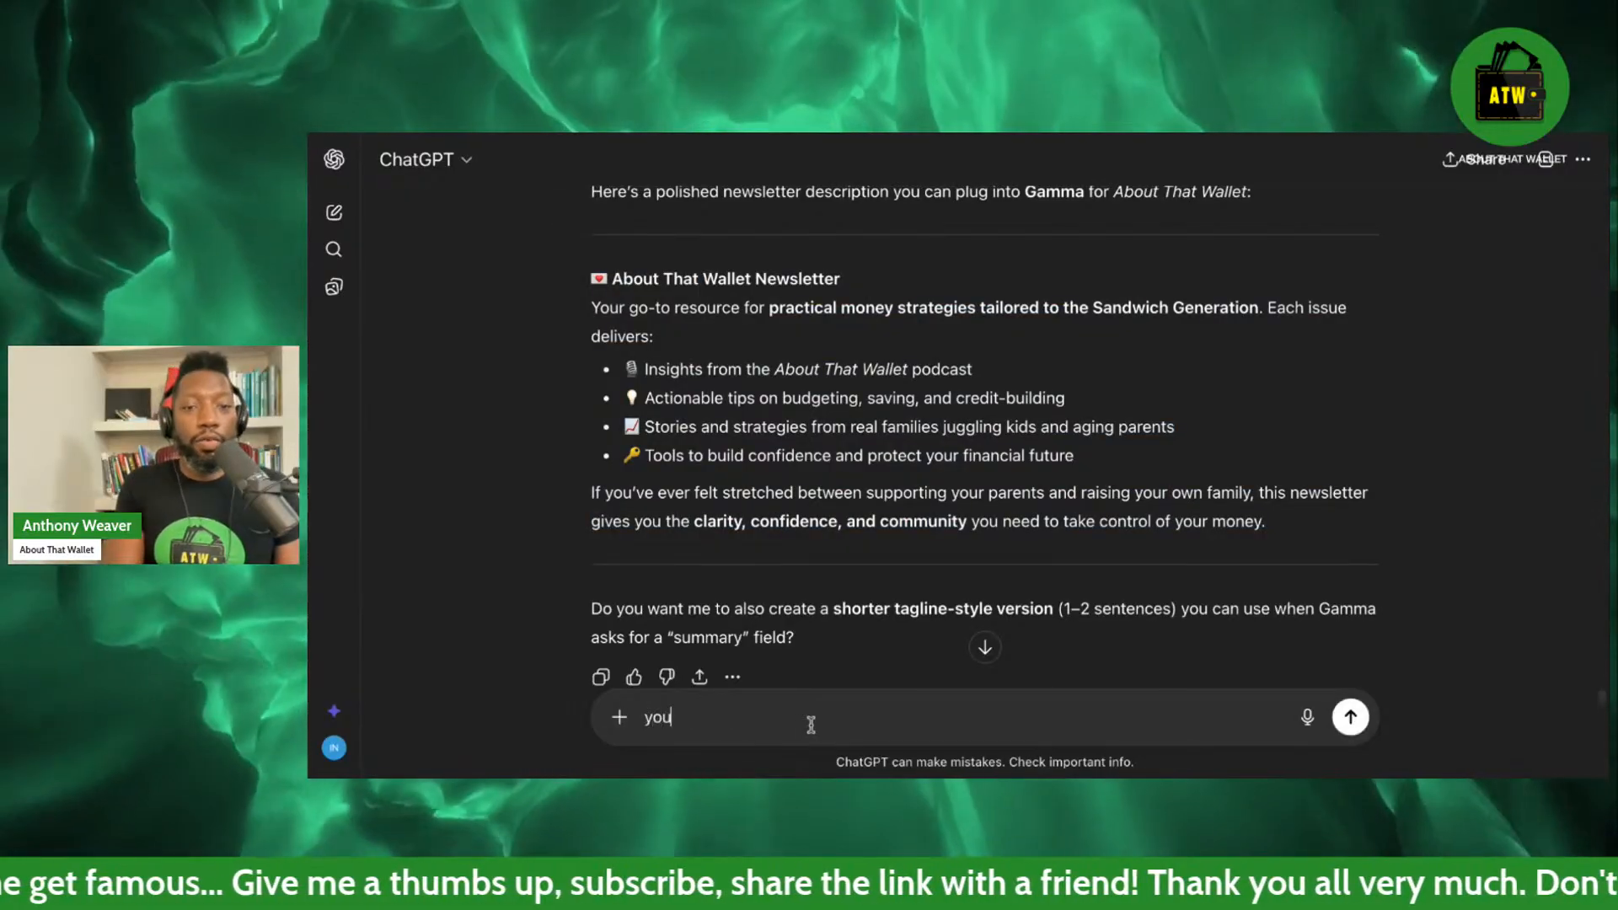
{"action": "key", "text": "BackSpace"}
{"action": "key", "text": "BackSpace"}
{"action": "key", "text": "BackSpace"}
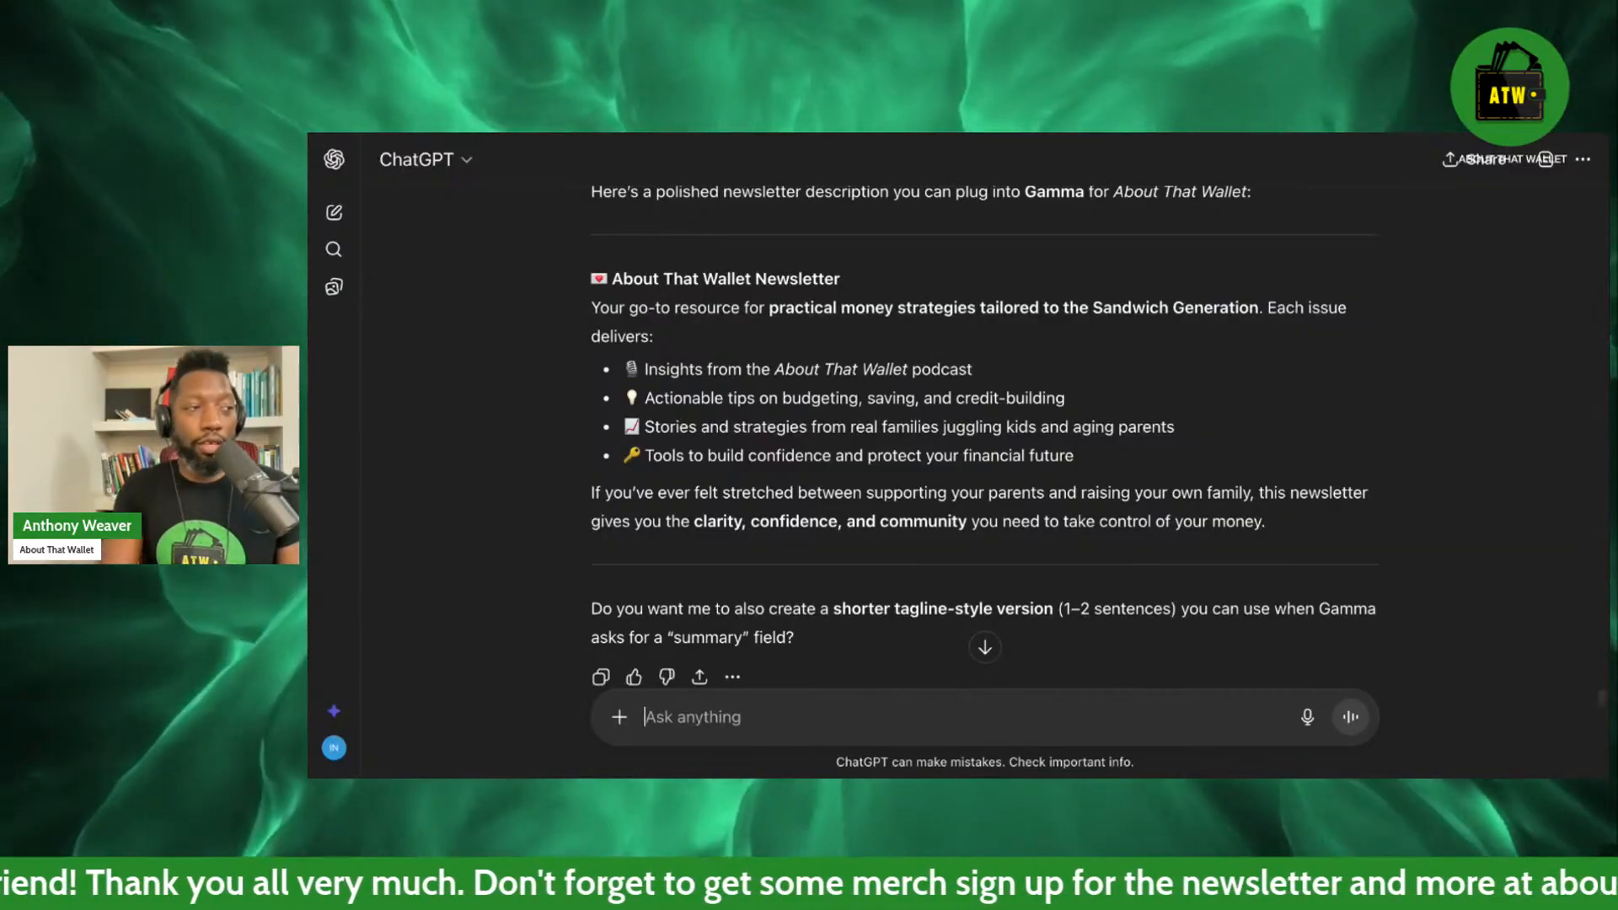
{"action": "type", "text": "y"}
{"action": "key", "text": "BackSpace"}
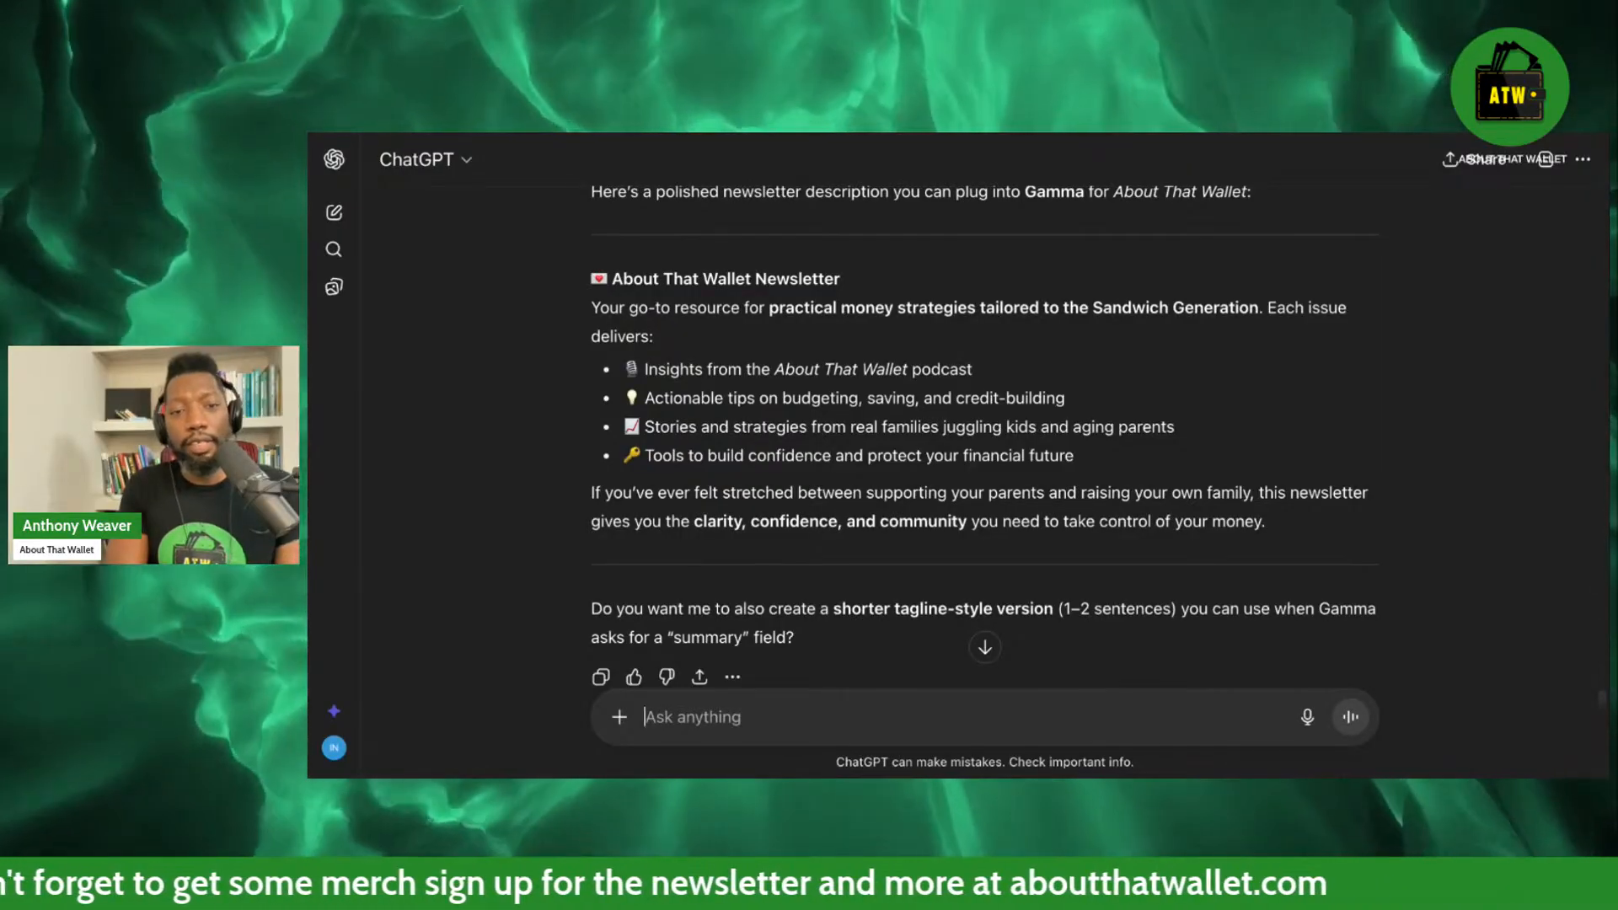
{"action": "type", "text": "y"}
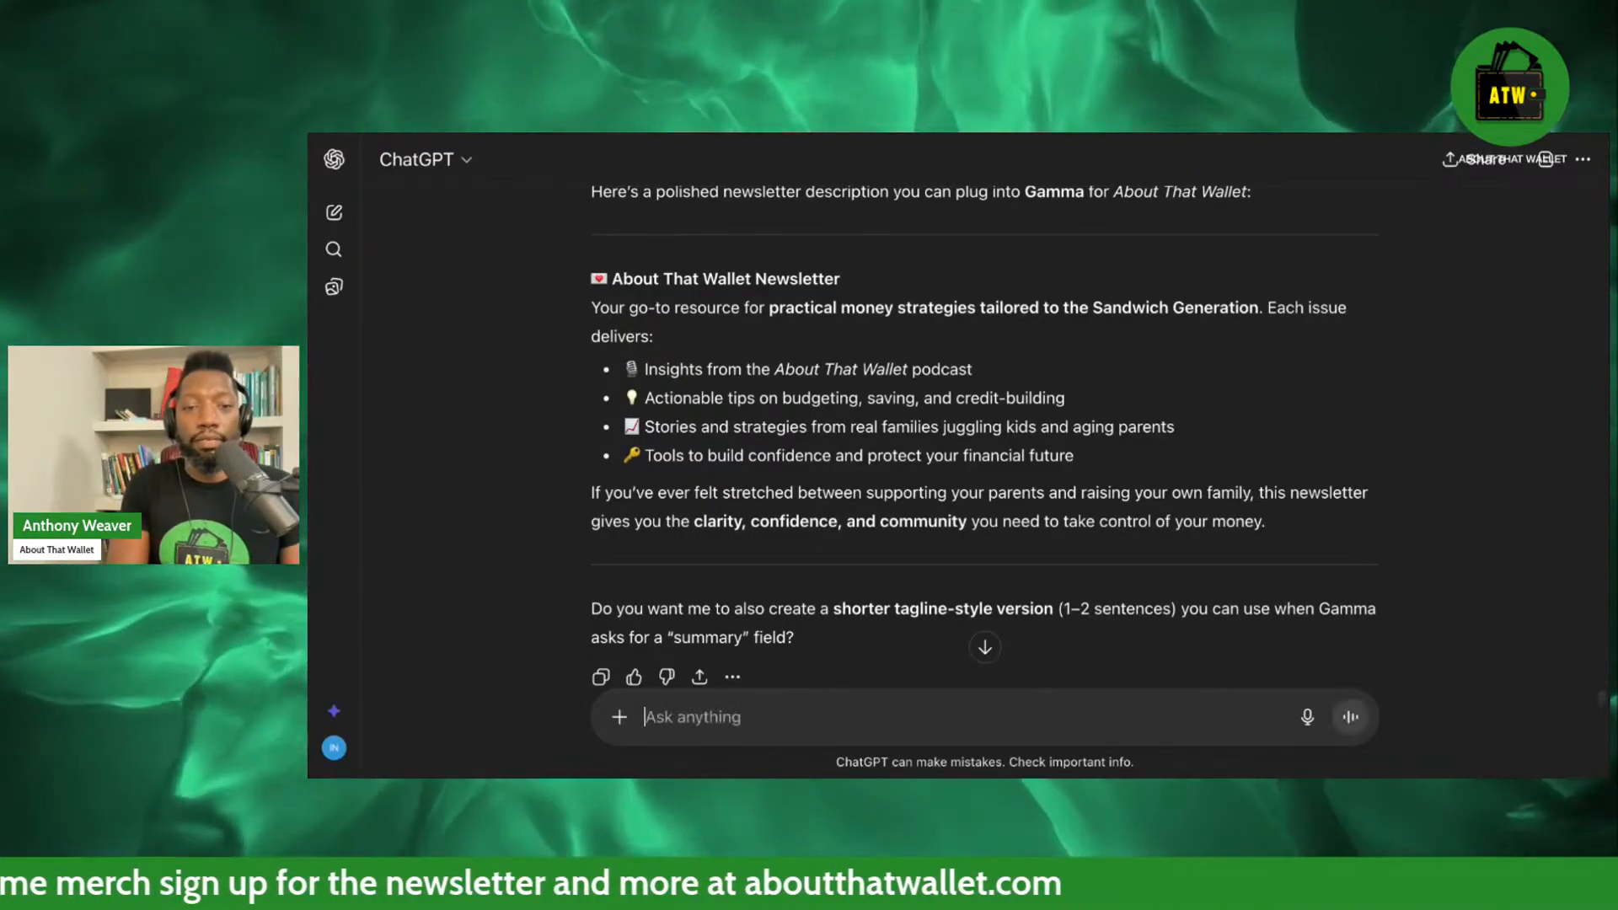
{"action": "key", "text": "BackSpace"}
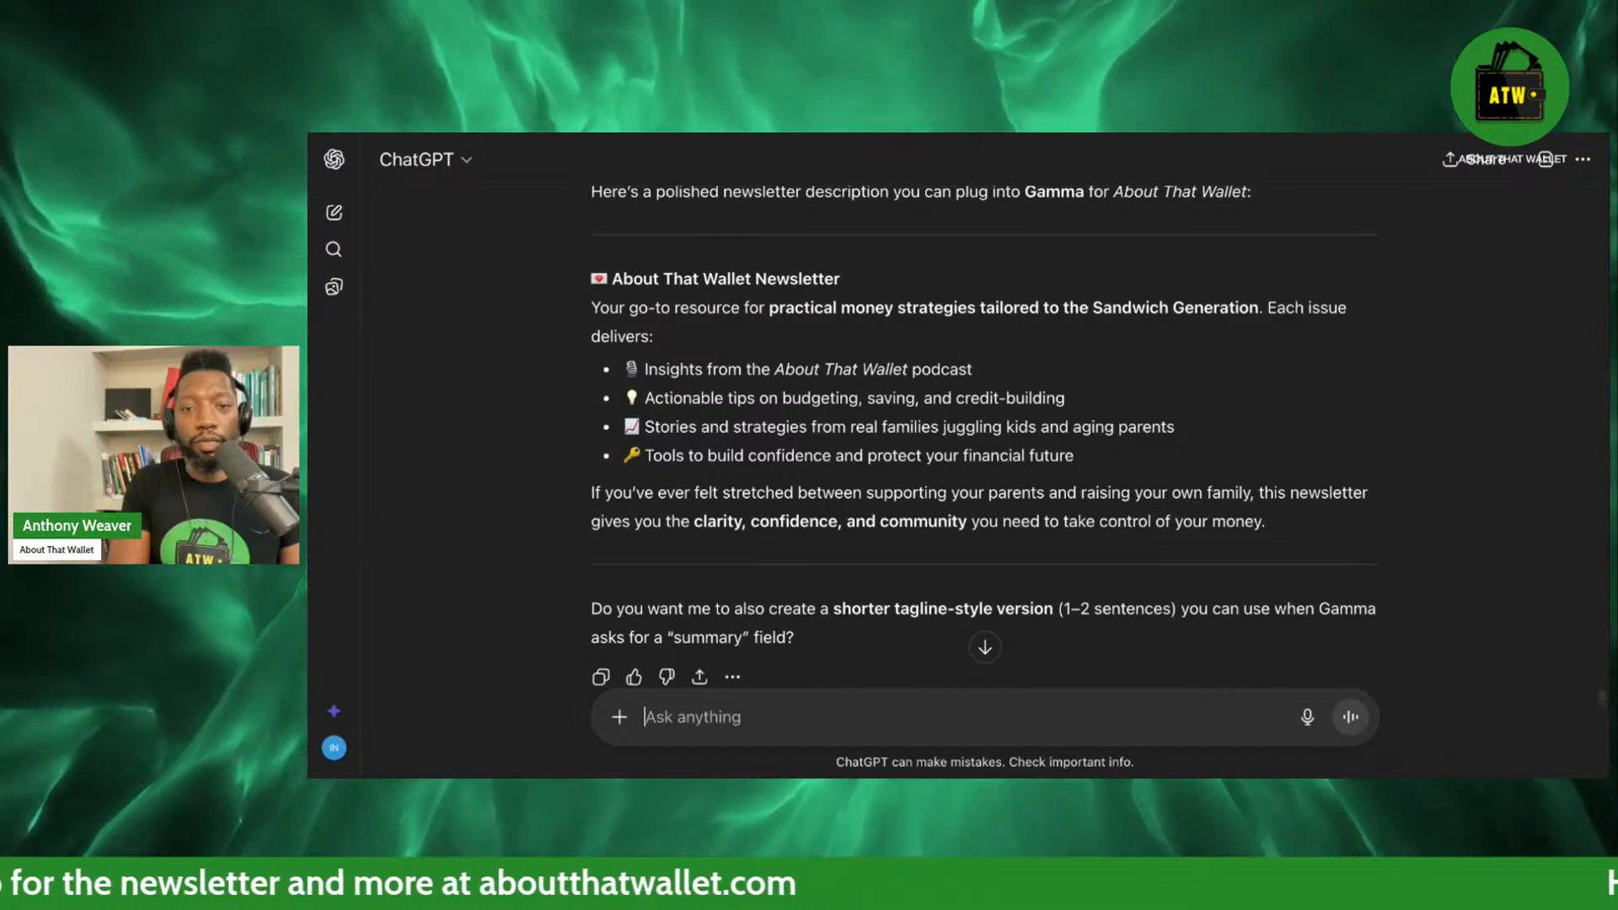